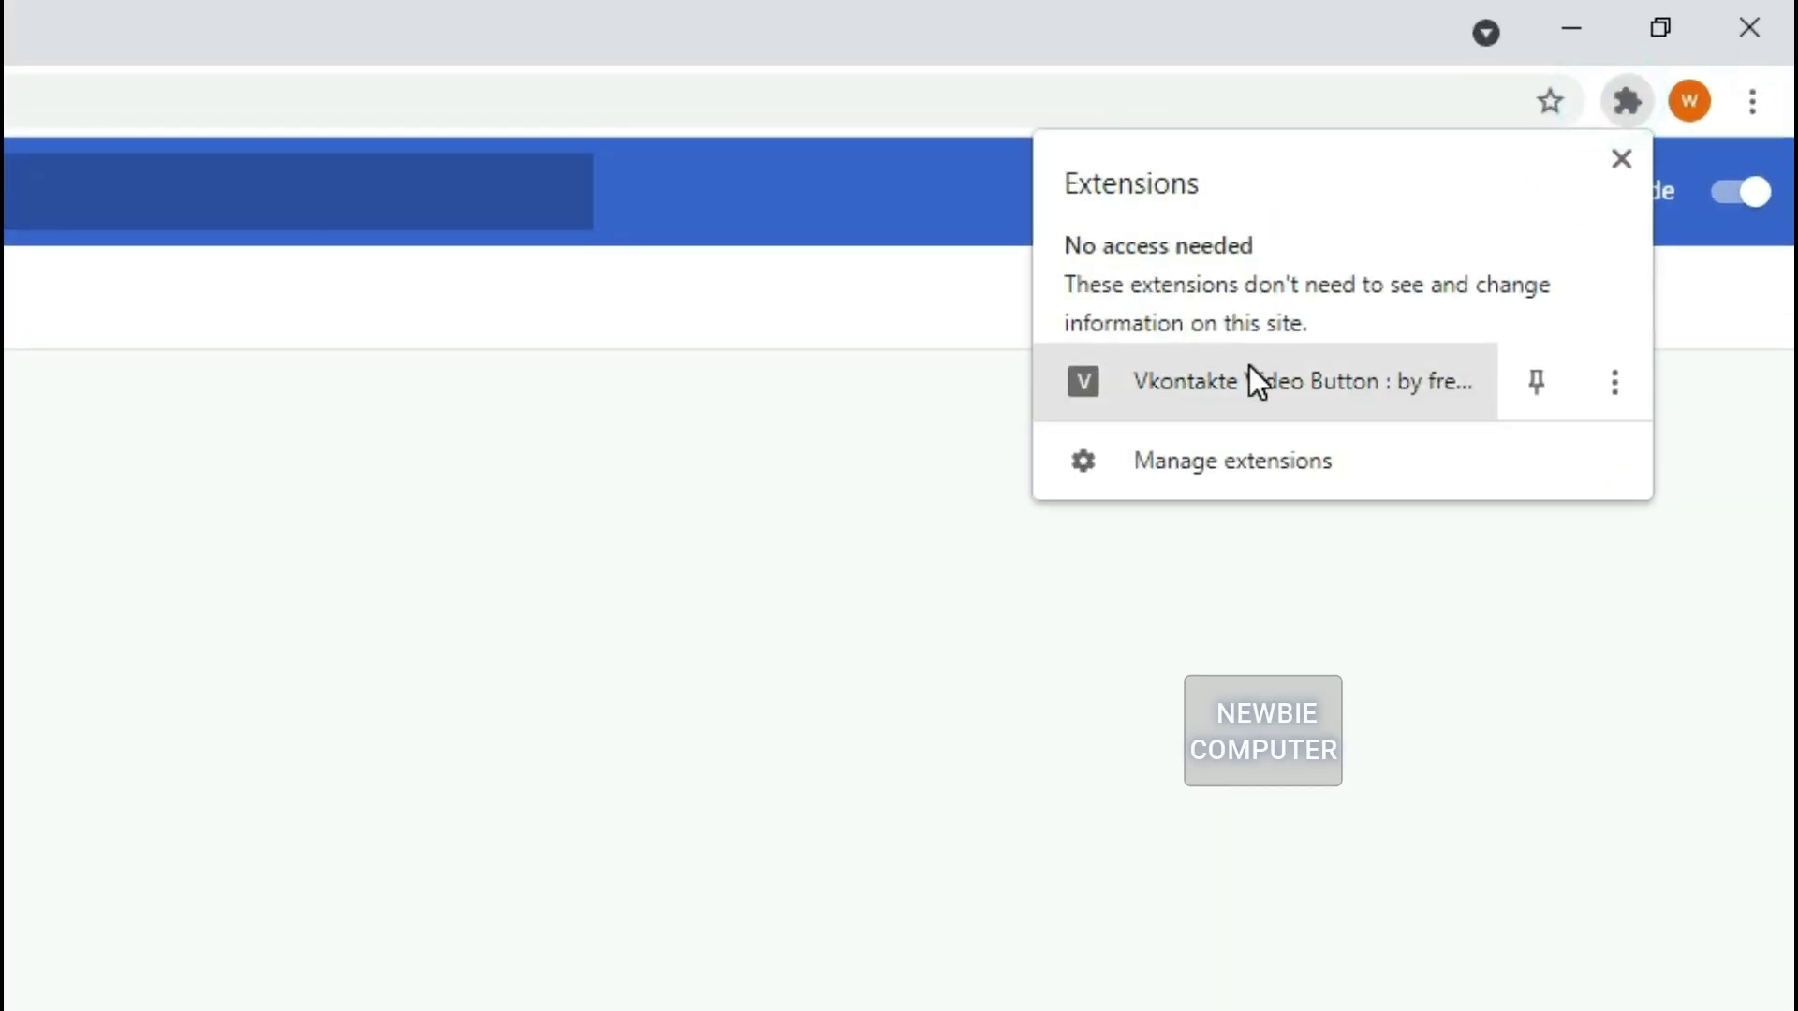
- Read and dismiss the Vkontakte Video Button extension's instructions, then switch to the VK video tab
click(1248, 379)
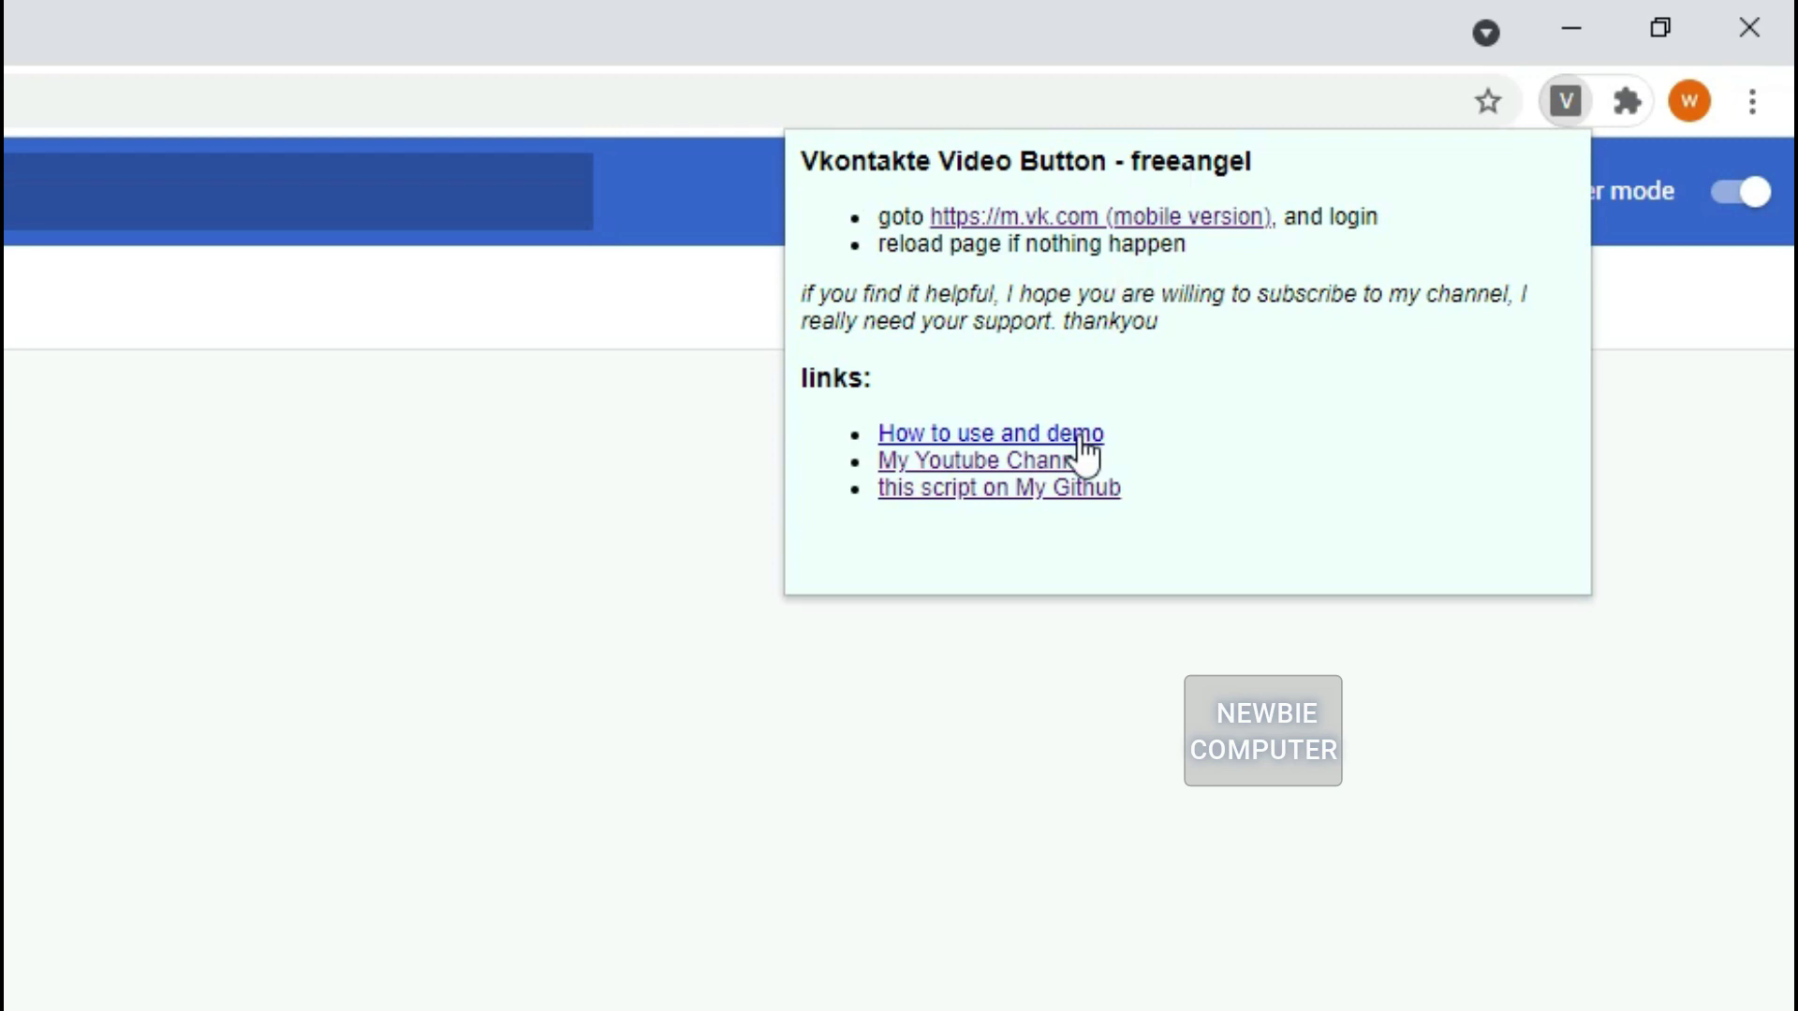
click(1172, 365)
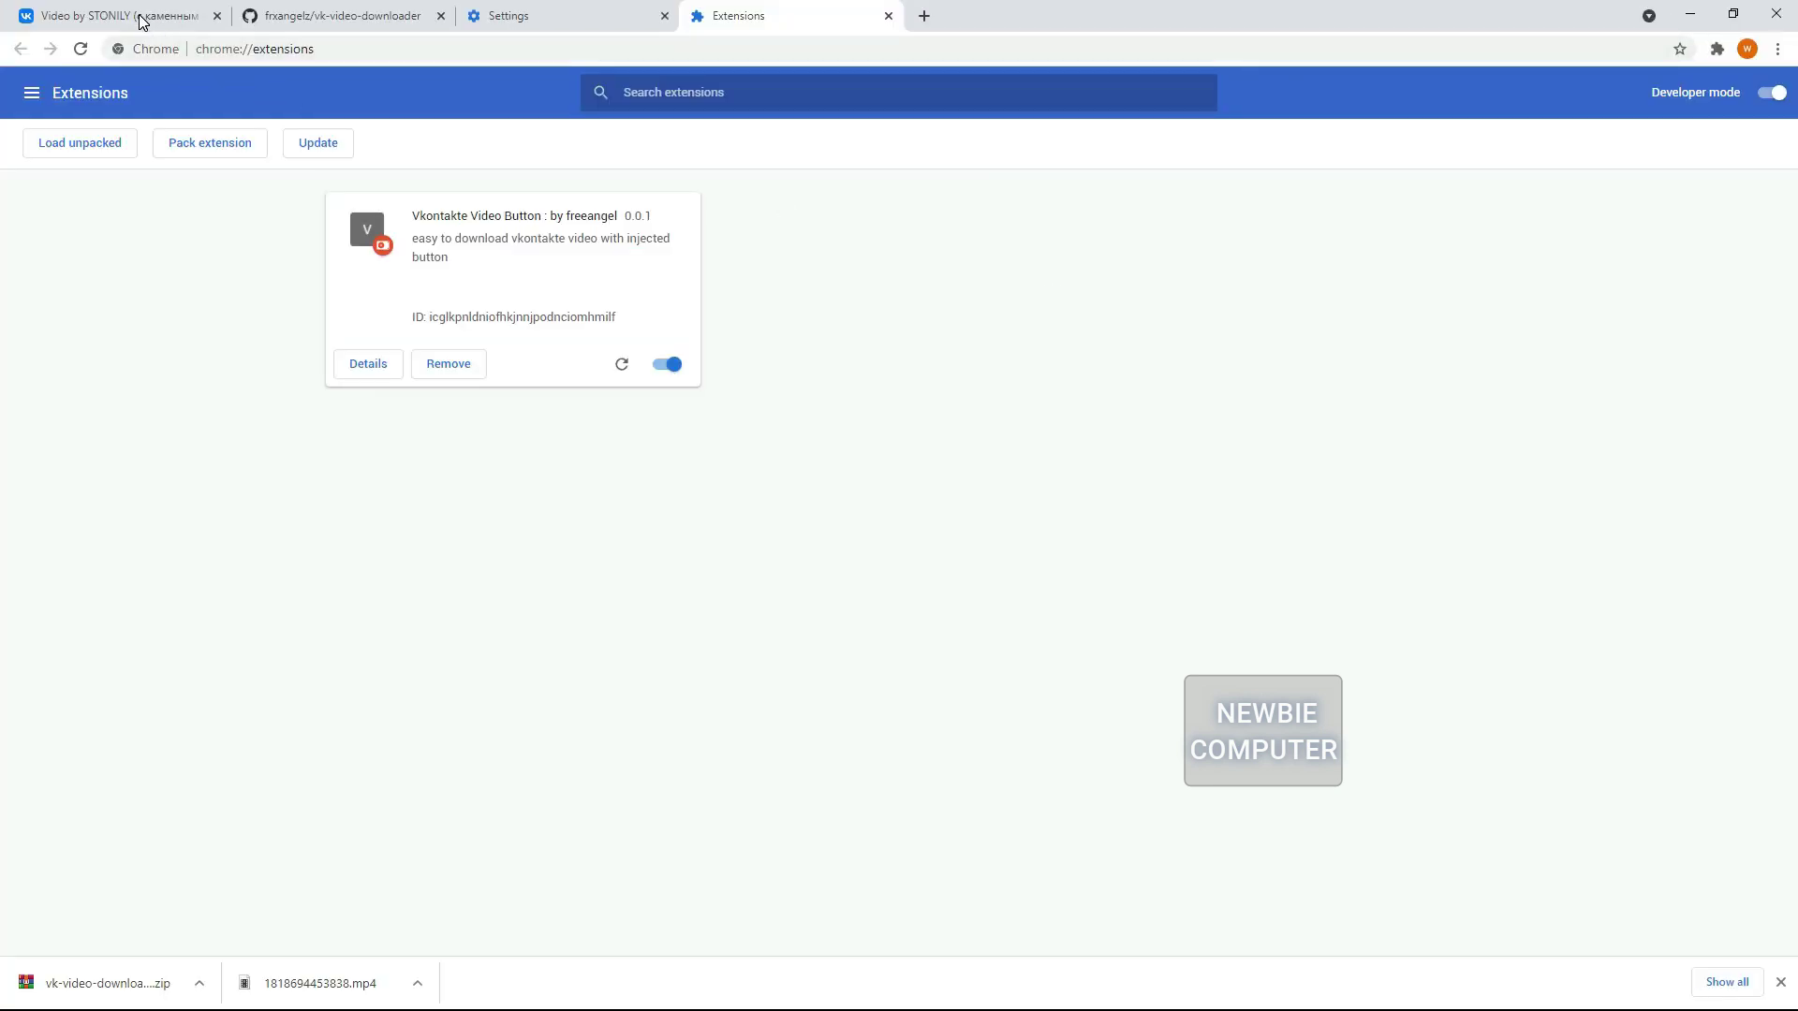
click(143, 20)
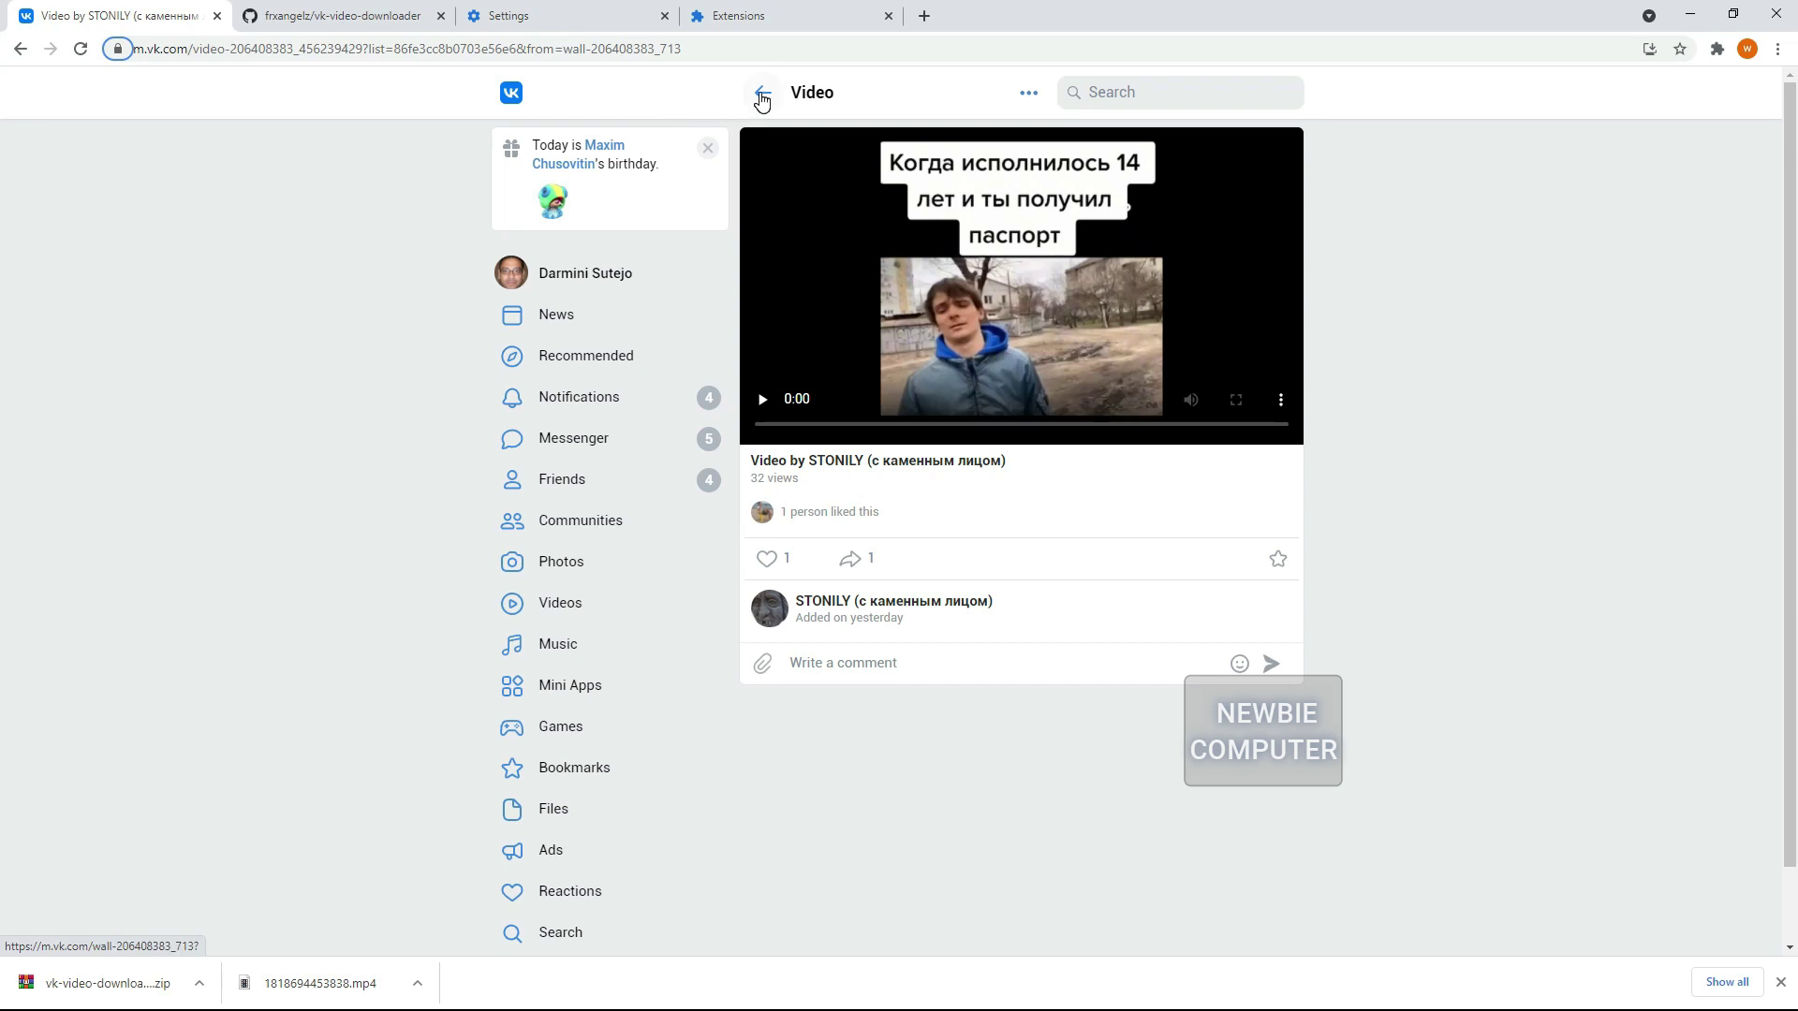
- Reload the VK video page so the v-0 to v-3 buttons appear, and close the downloads bar
right_click(394, 196)
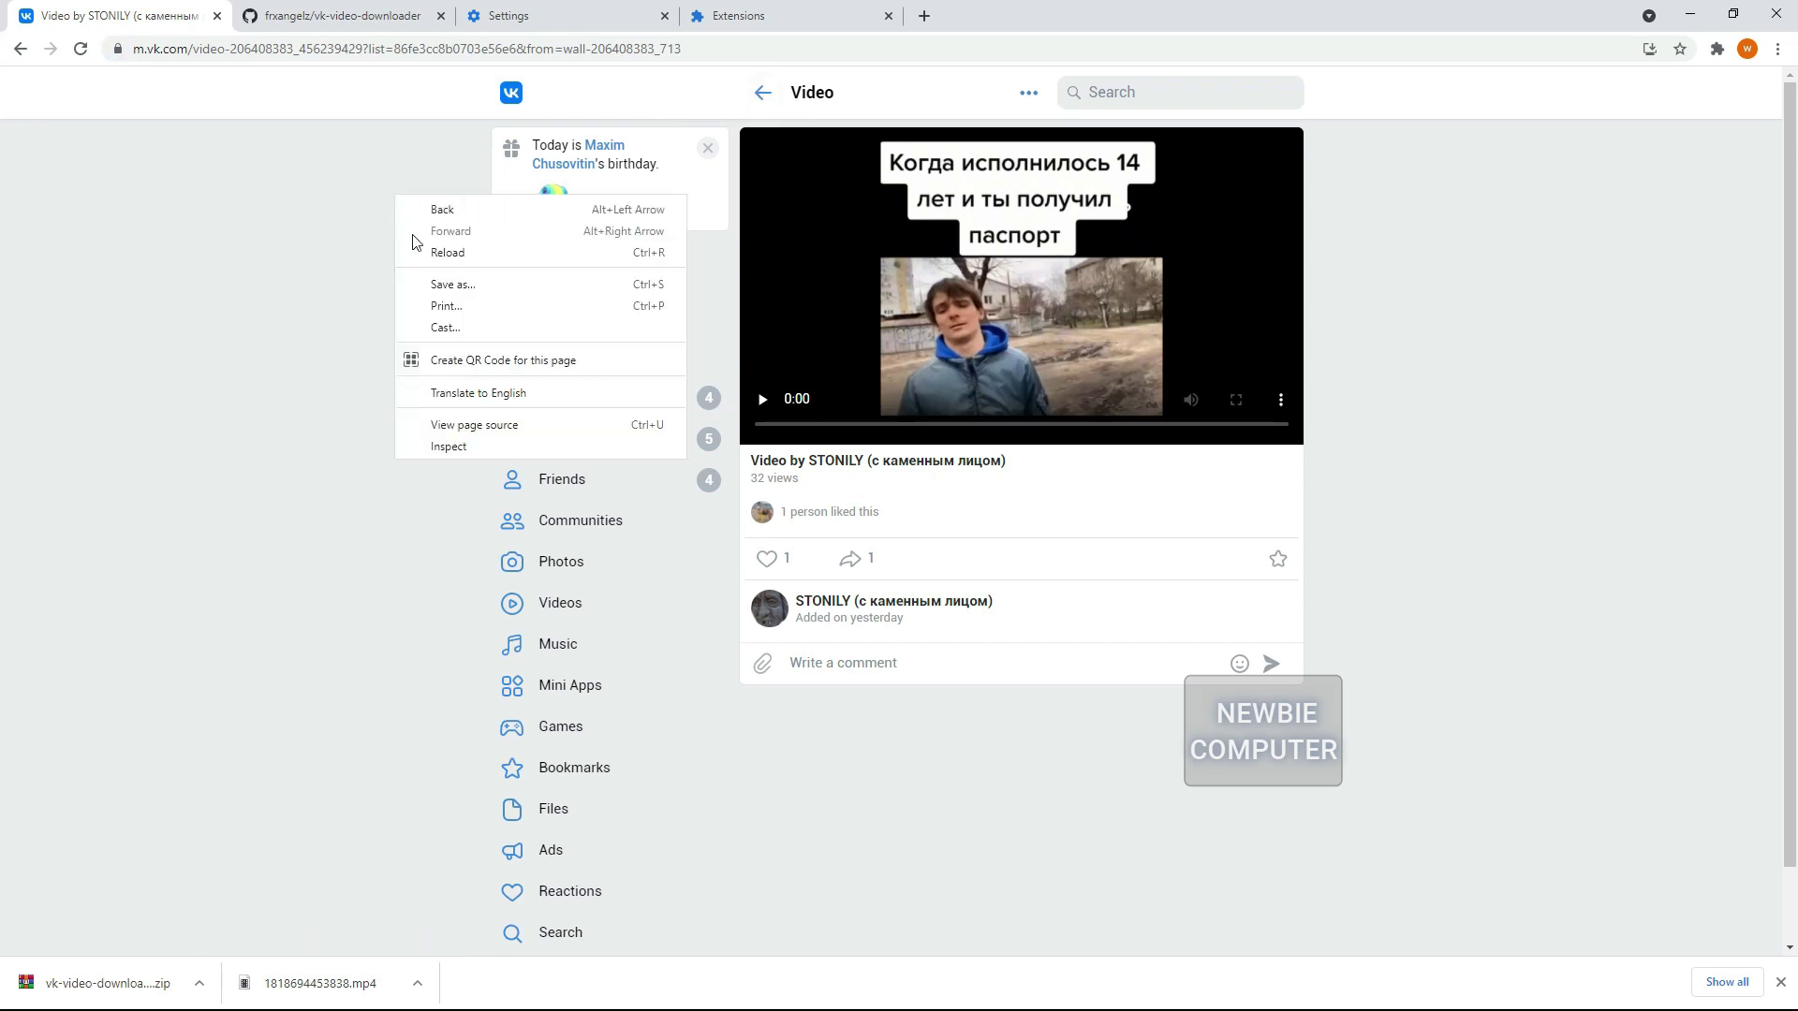
click(484, 261)
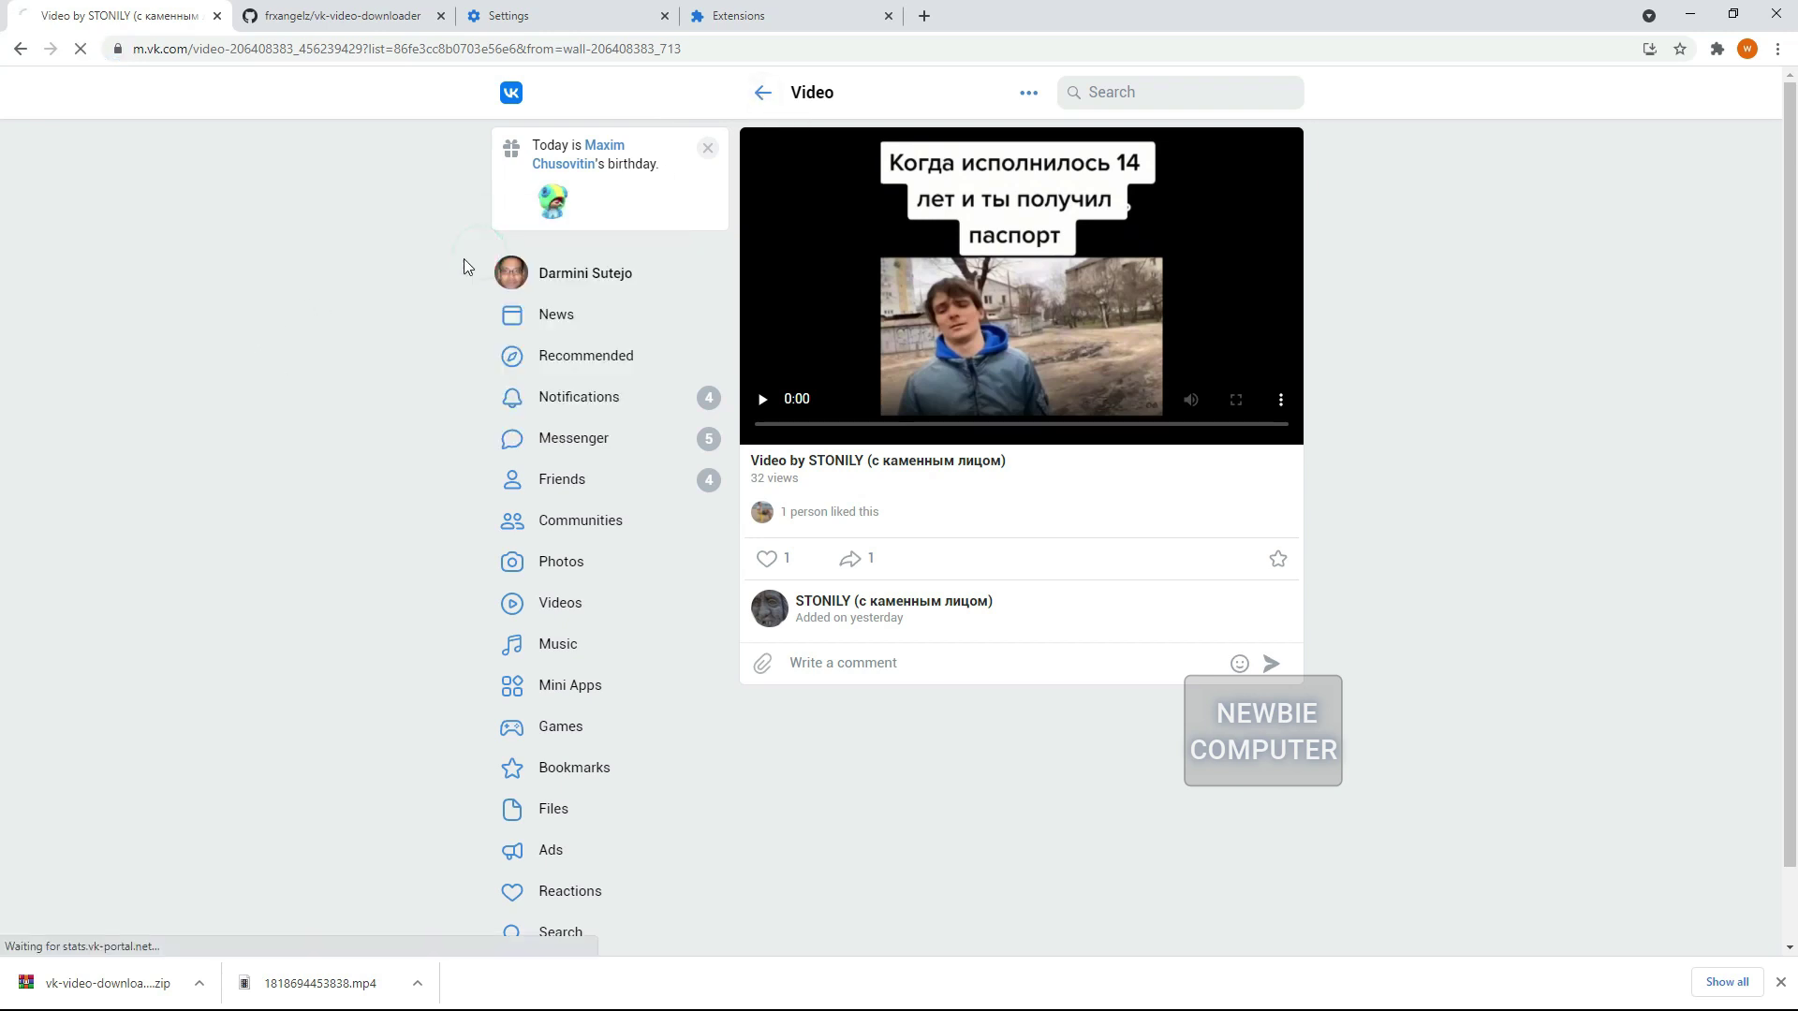
click(1780, 982)
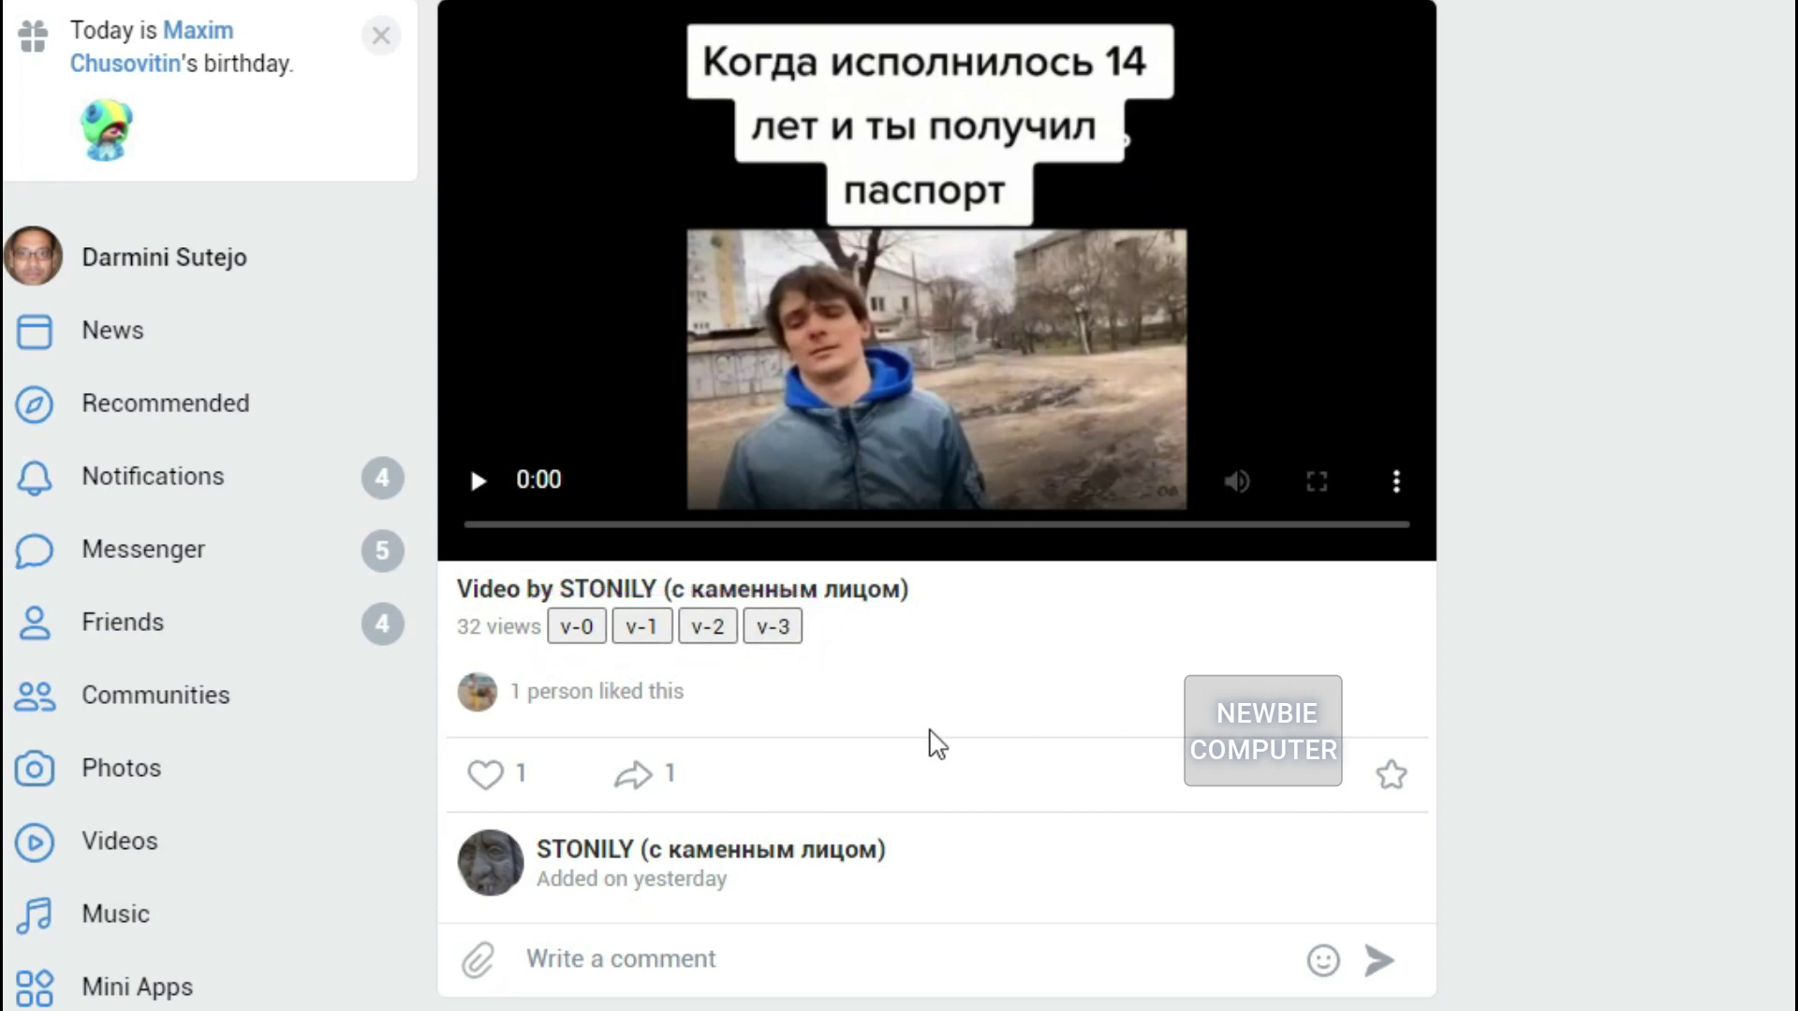
click(793, 630)
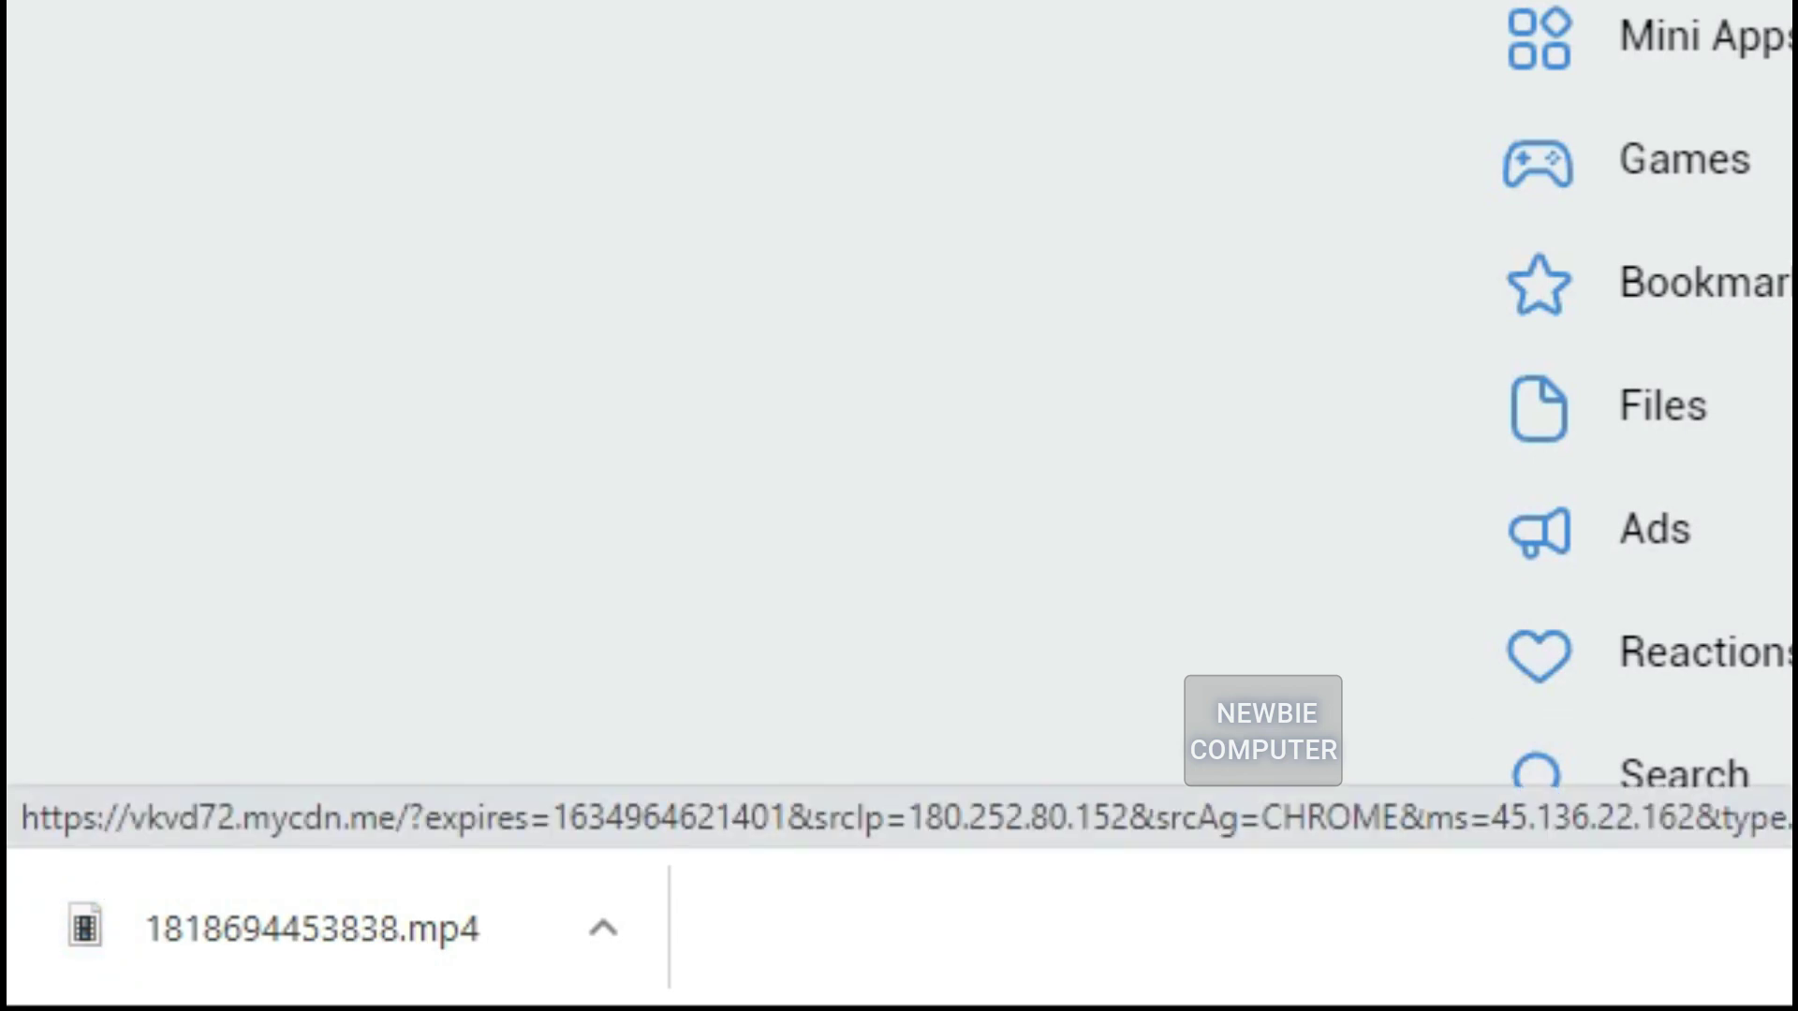
click(895, 488)
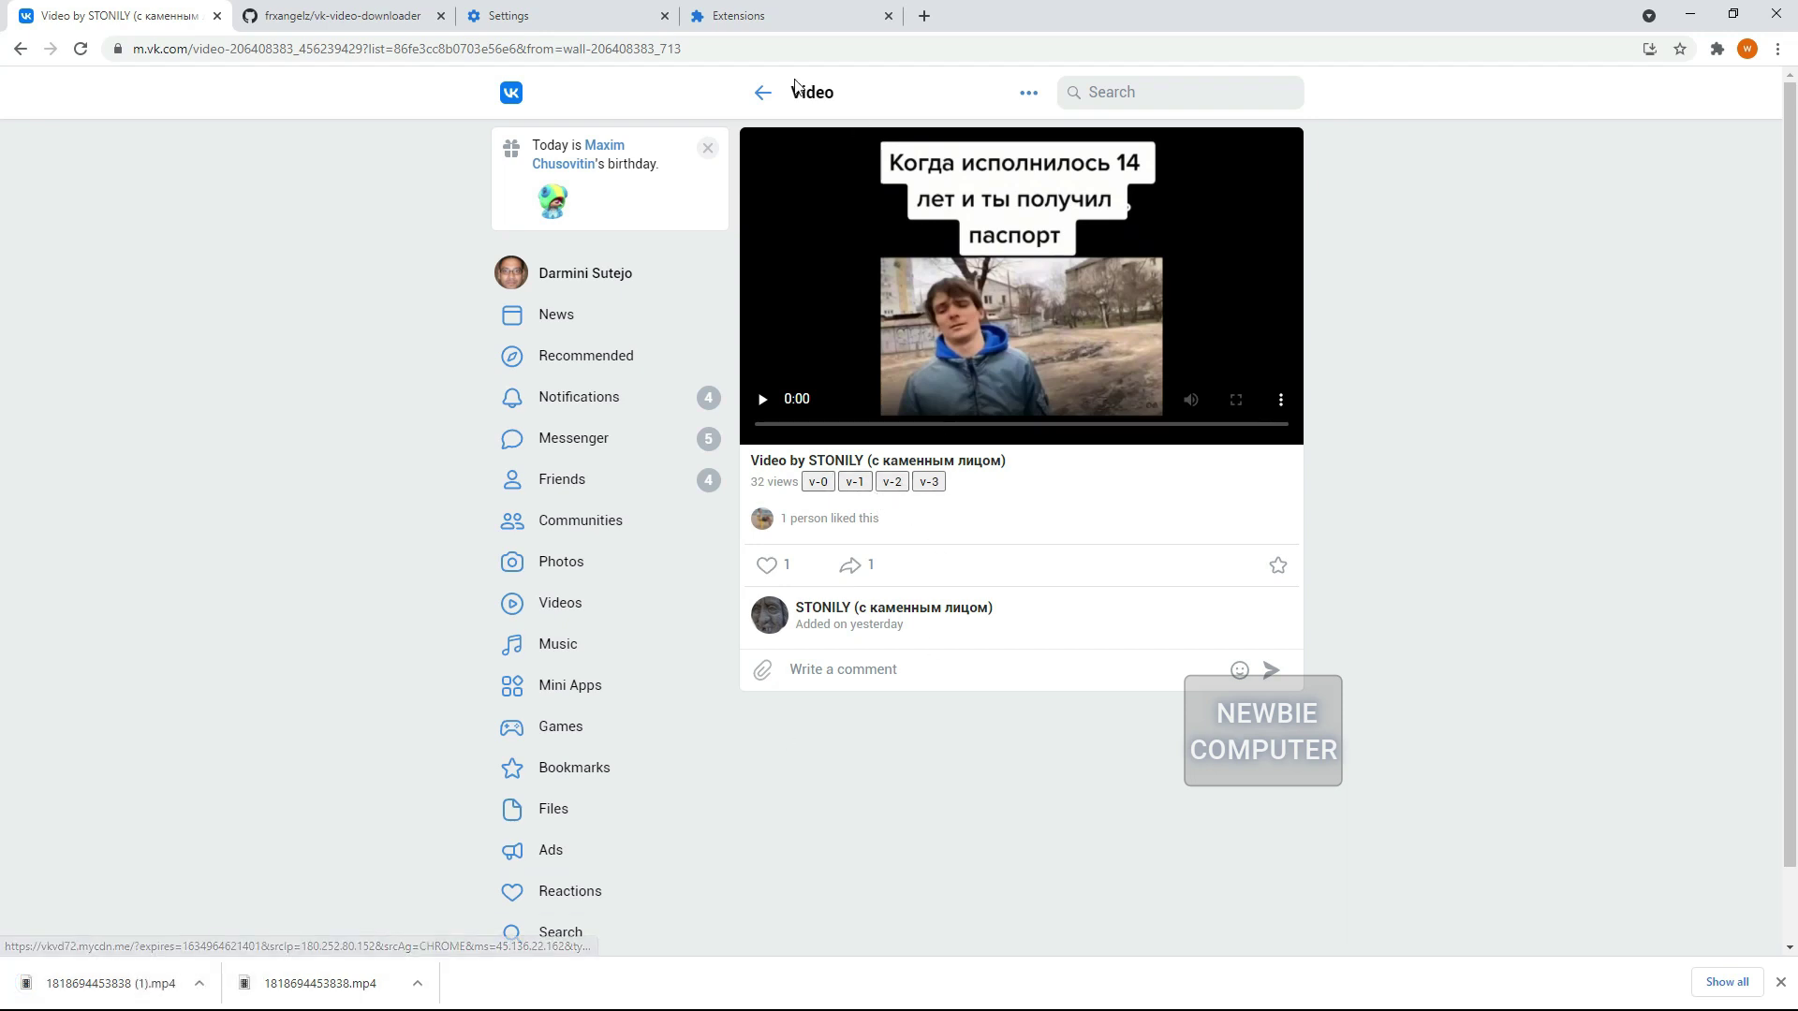
- Go back from the wall post to the desktop feed and scroll to the 'Экосистема VK – встречайте!' video
click(764, 96)
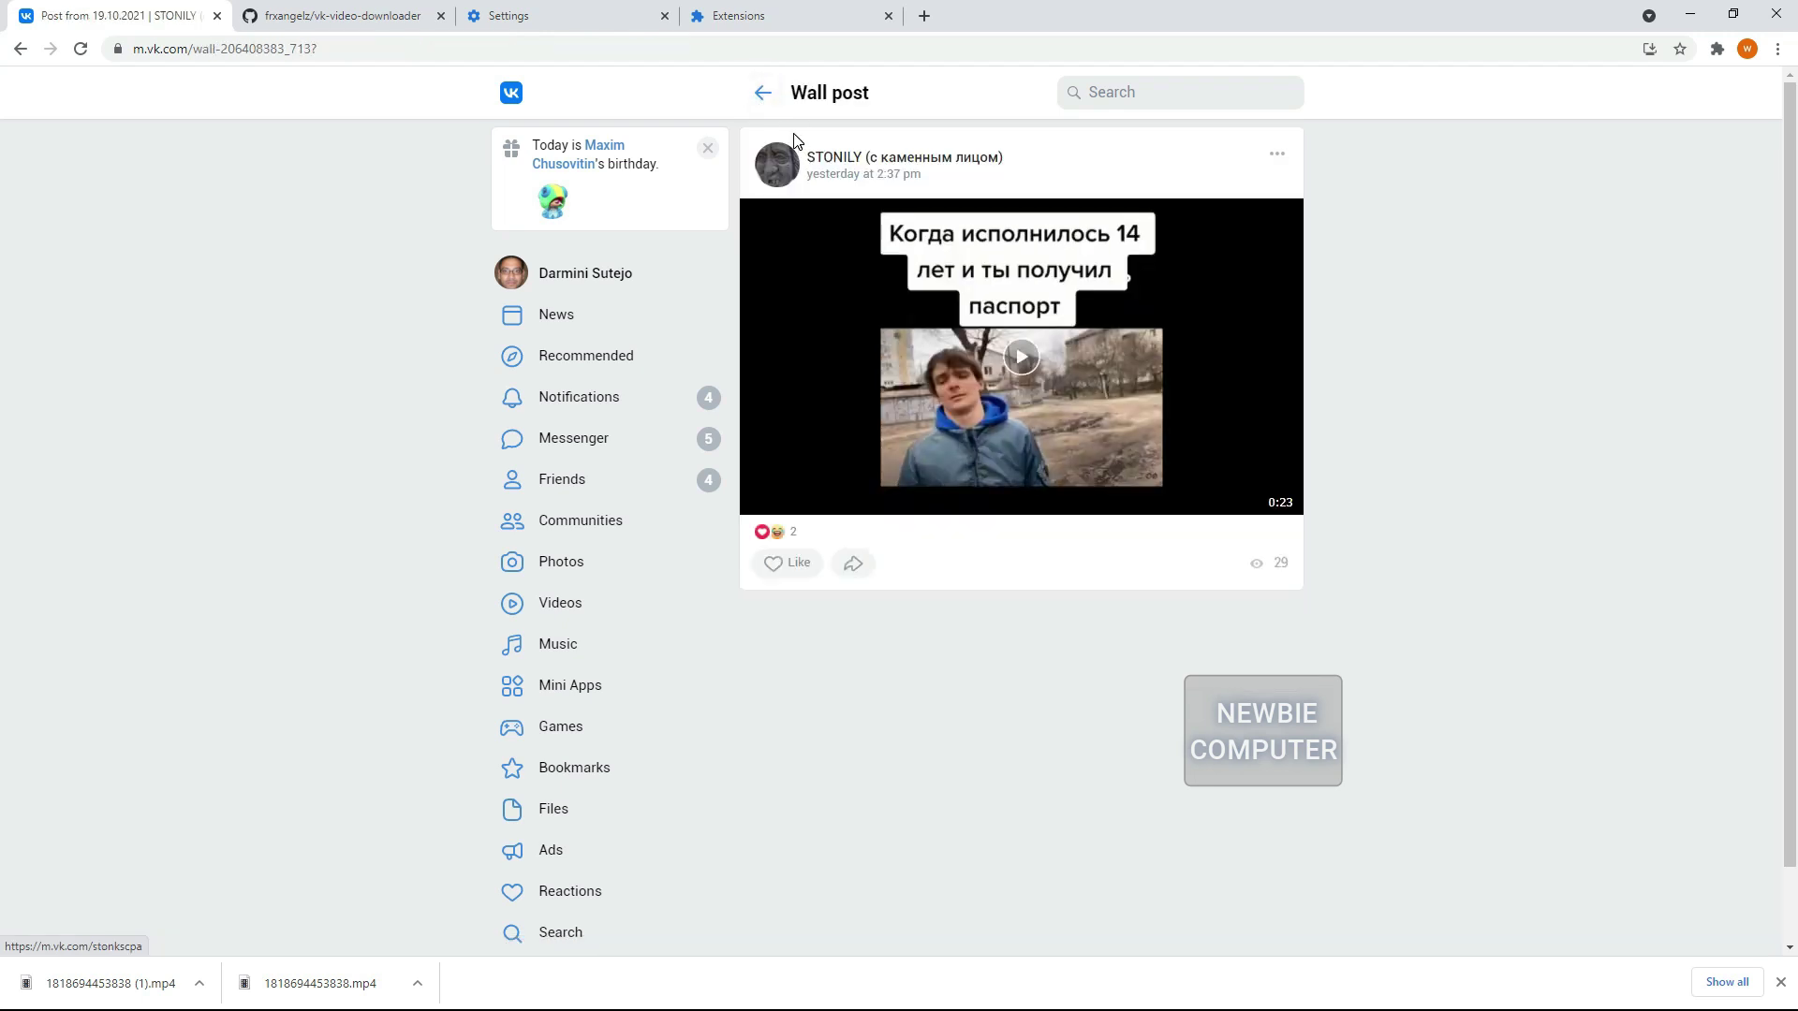
click(758, 88)
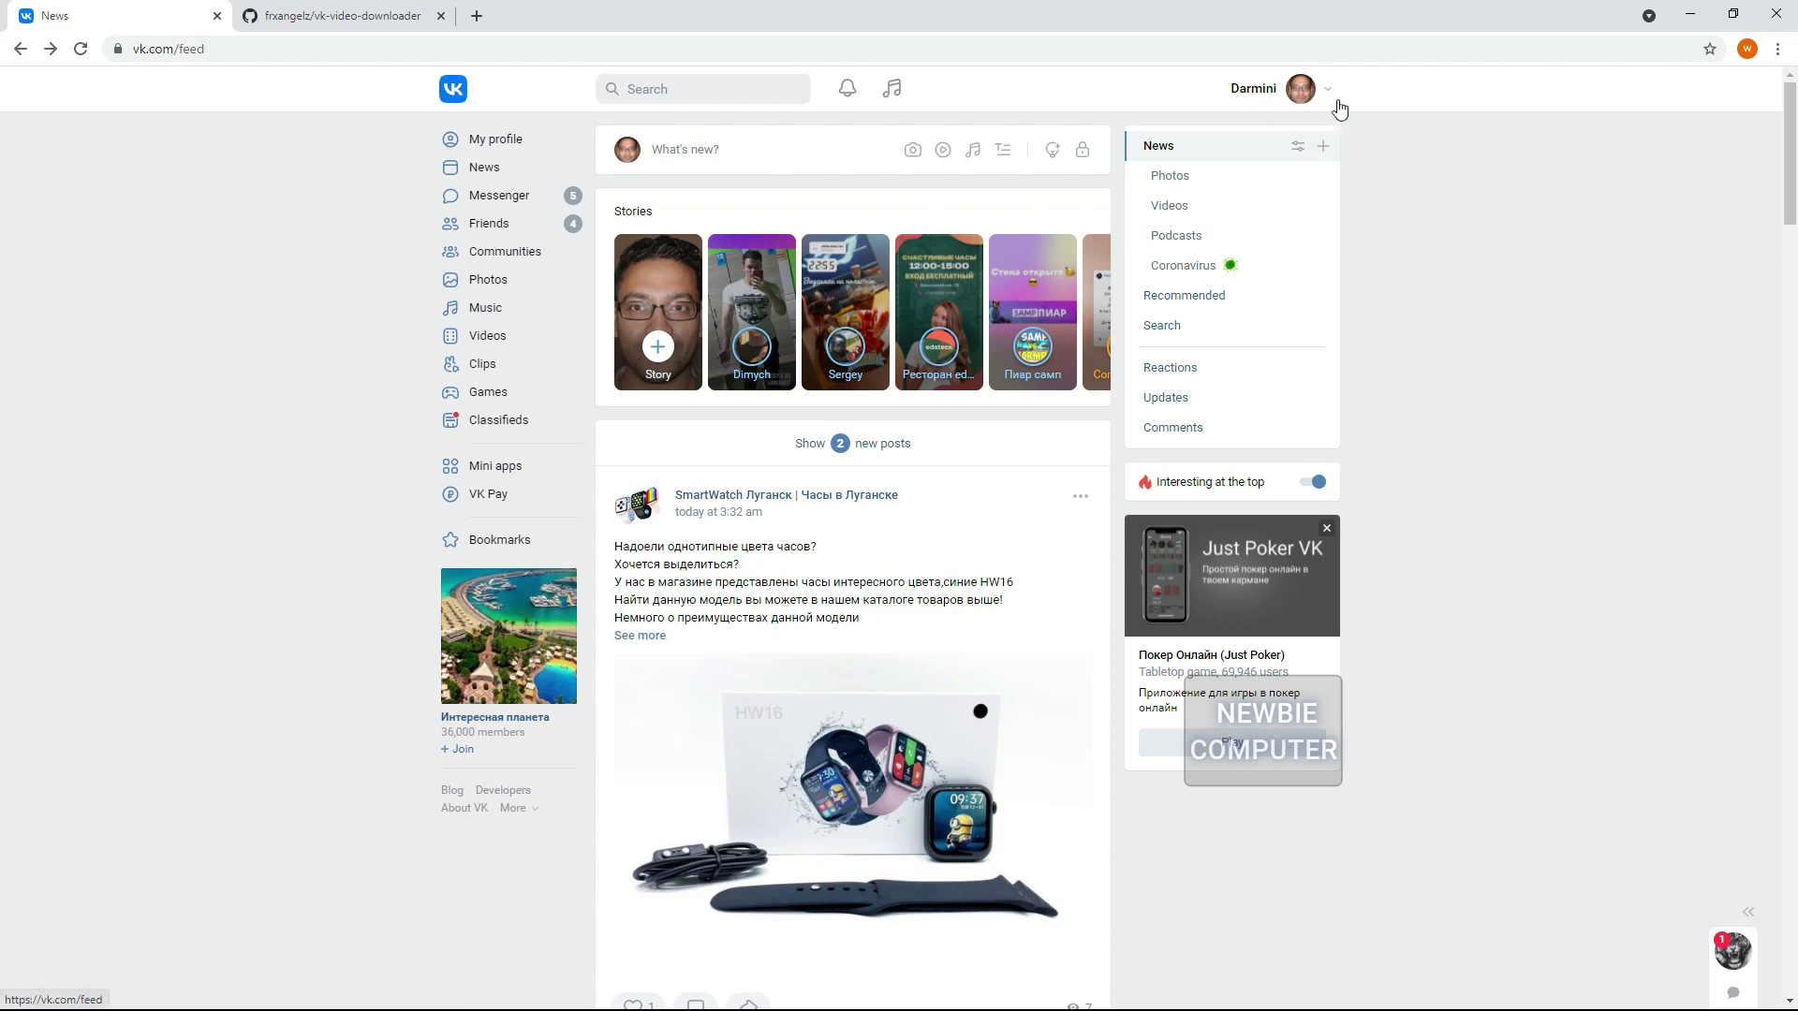
scroll(1436, 257, down, 5)
scroll(1439, 249, down, 3)
scroll(1217, 257, up, 3)
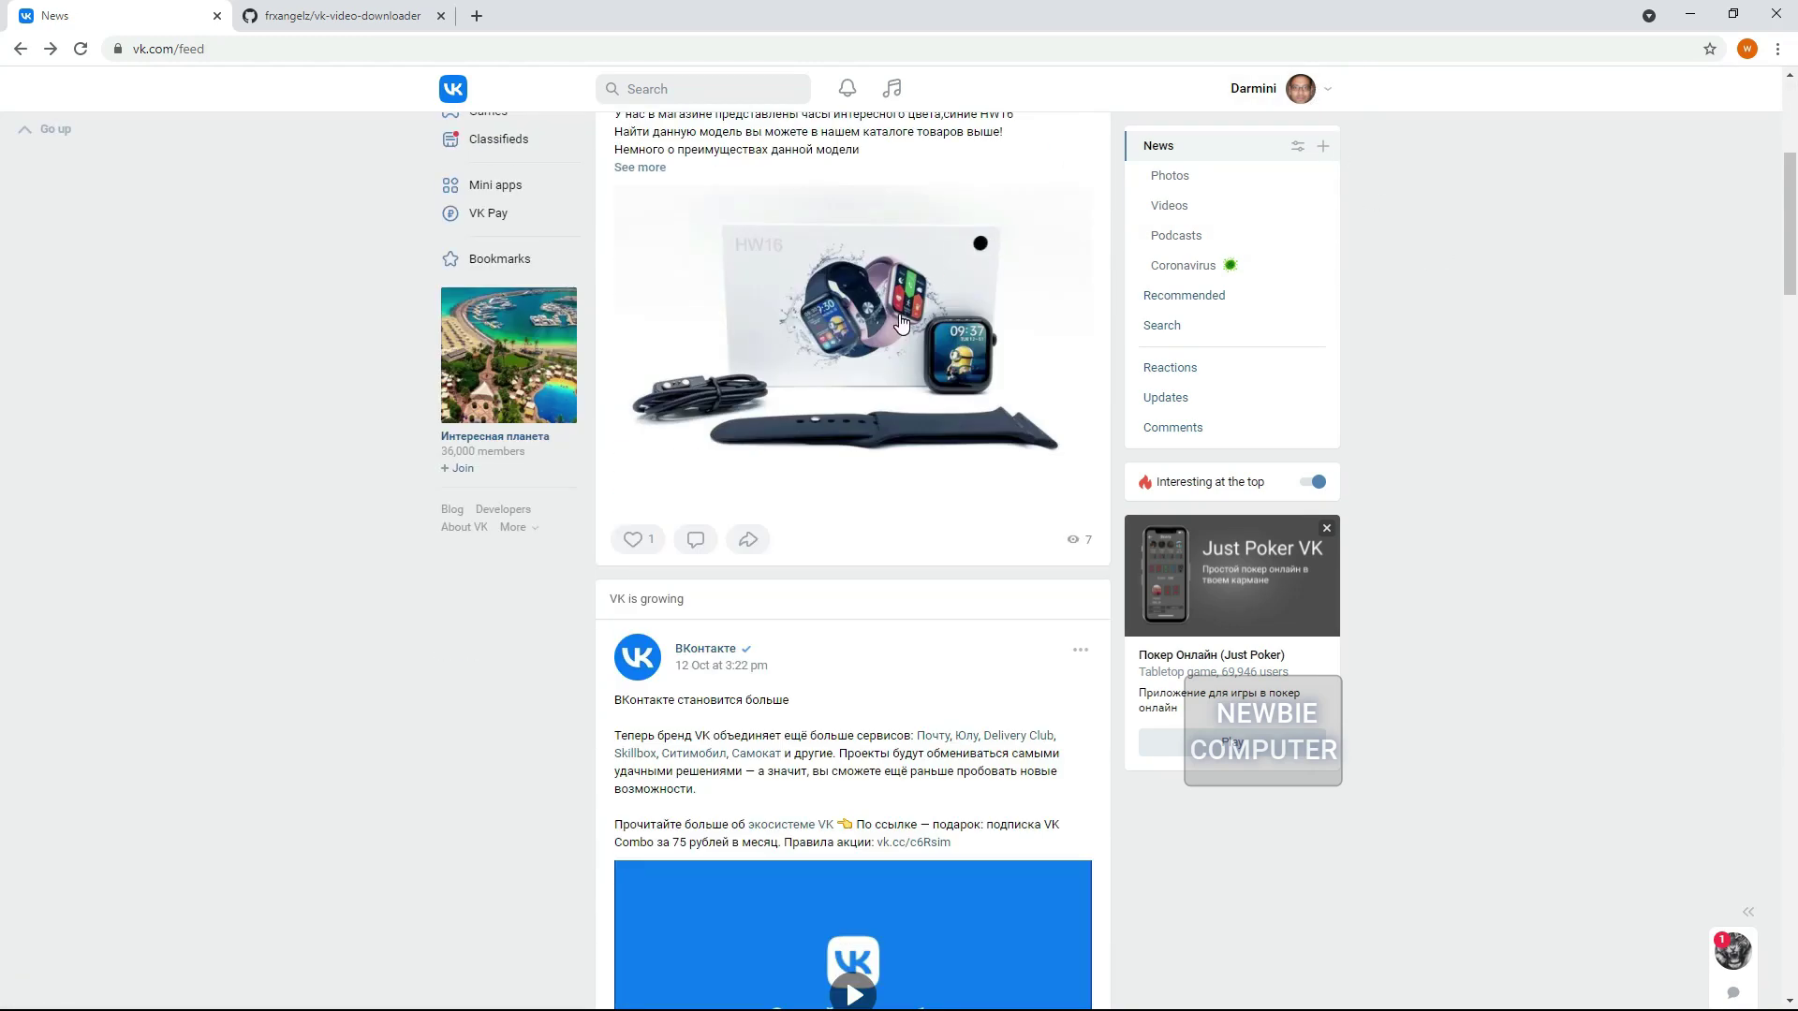
scroll(901, 323, down, 7)
scroll(815, 340, up, 3)
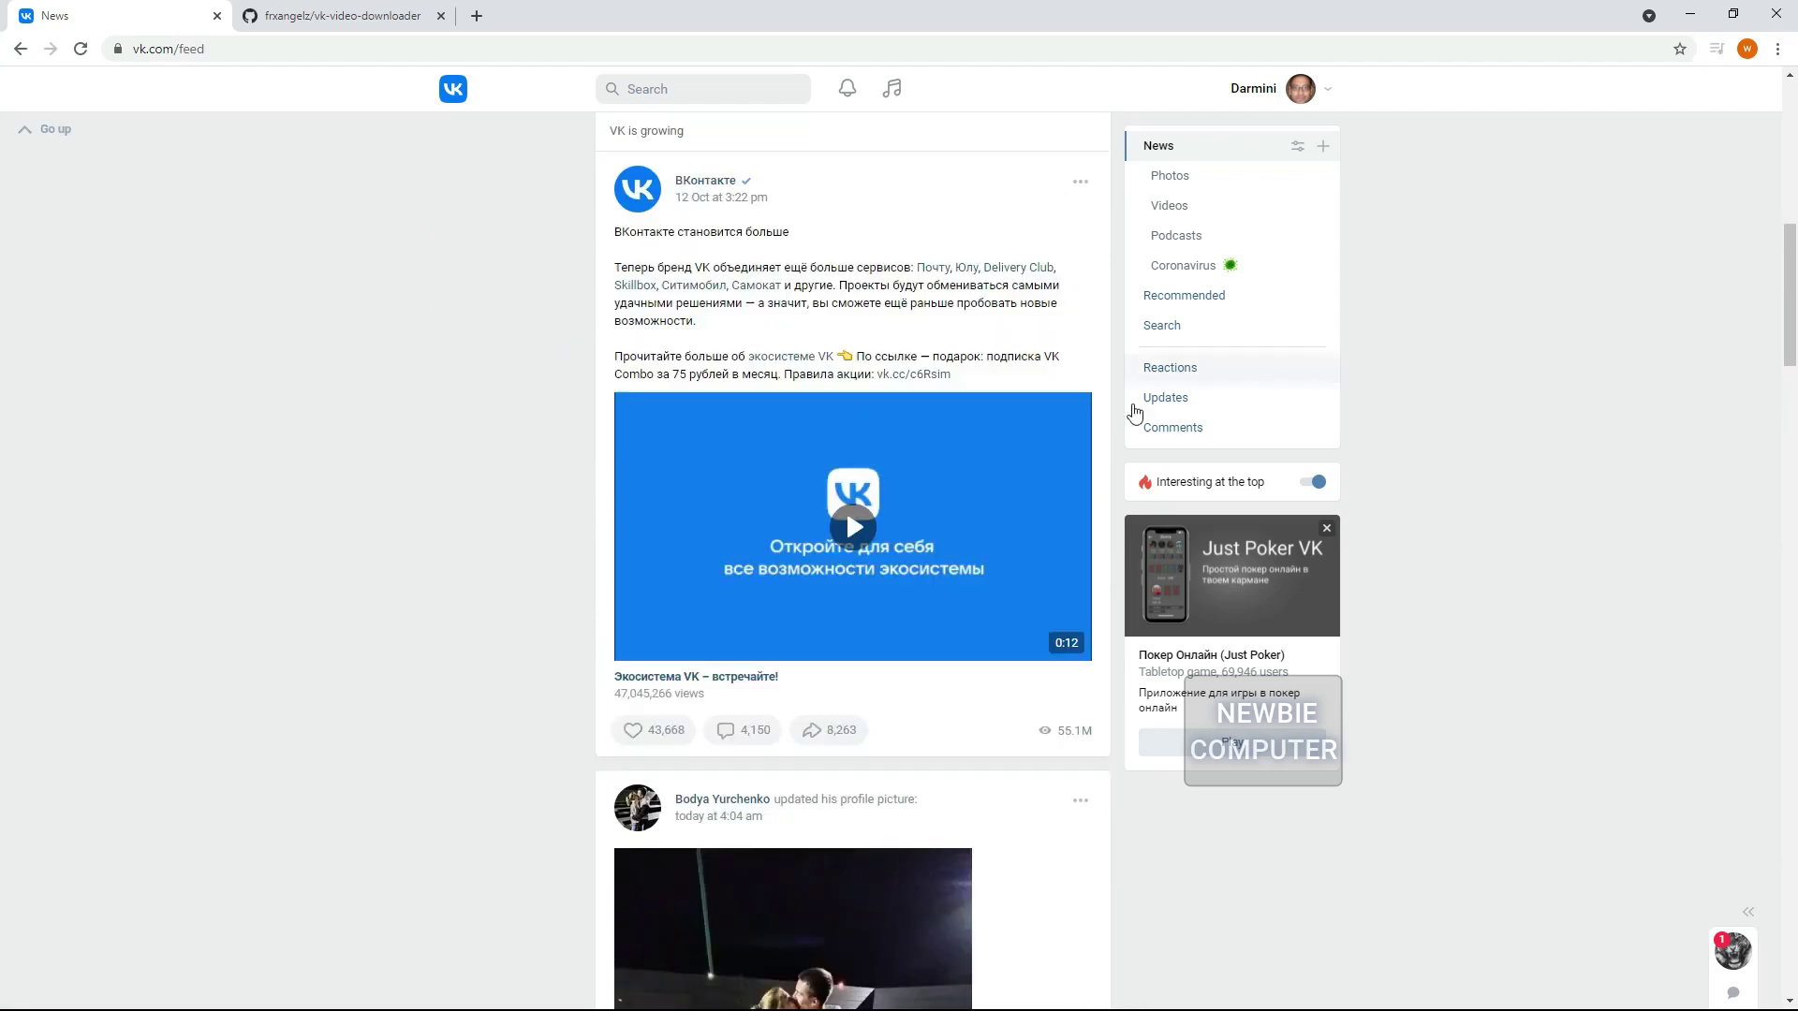
scroll(974, 470, up, 1)
scroll(974, 471, down, 3)
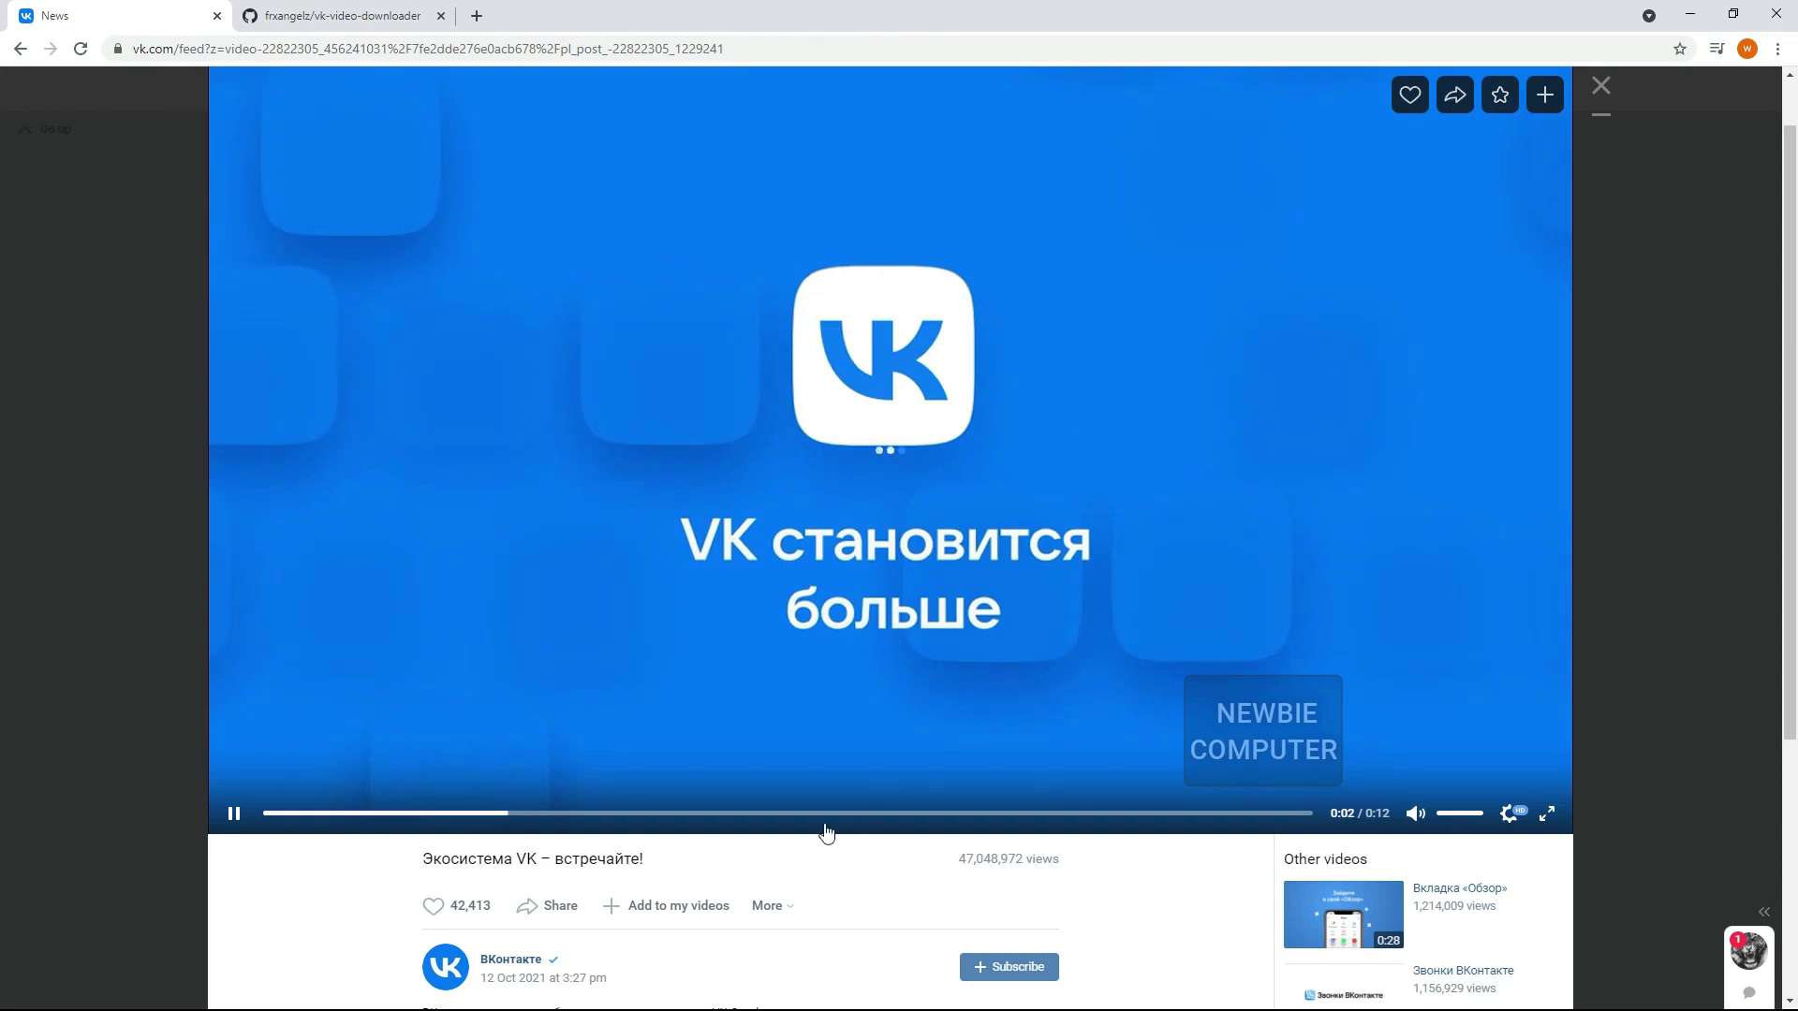
- Inspect the video, expanding mv_player_box down to videoplayer_media, and select its blob-sourced <video> element
right_click(770, 849)
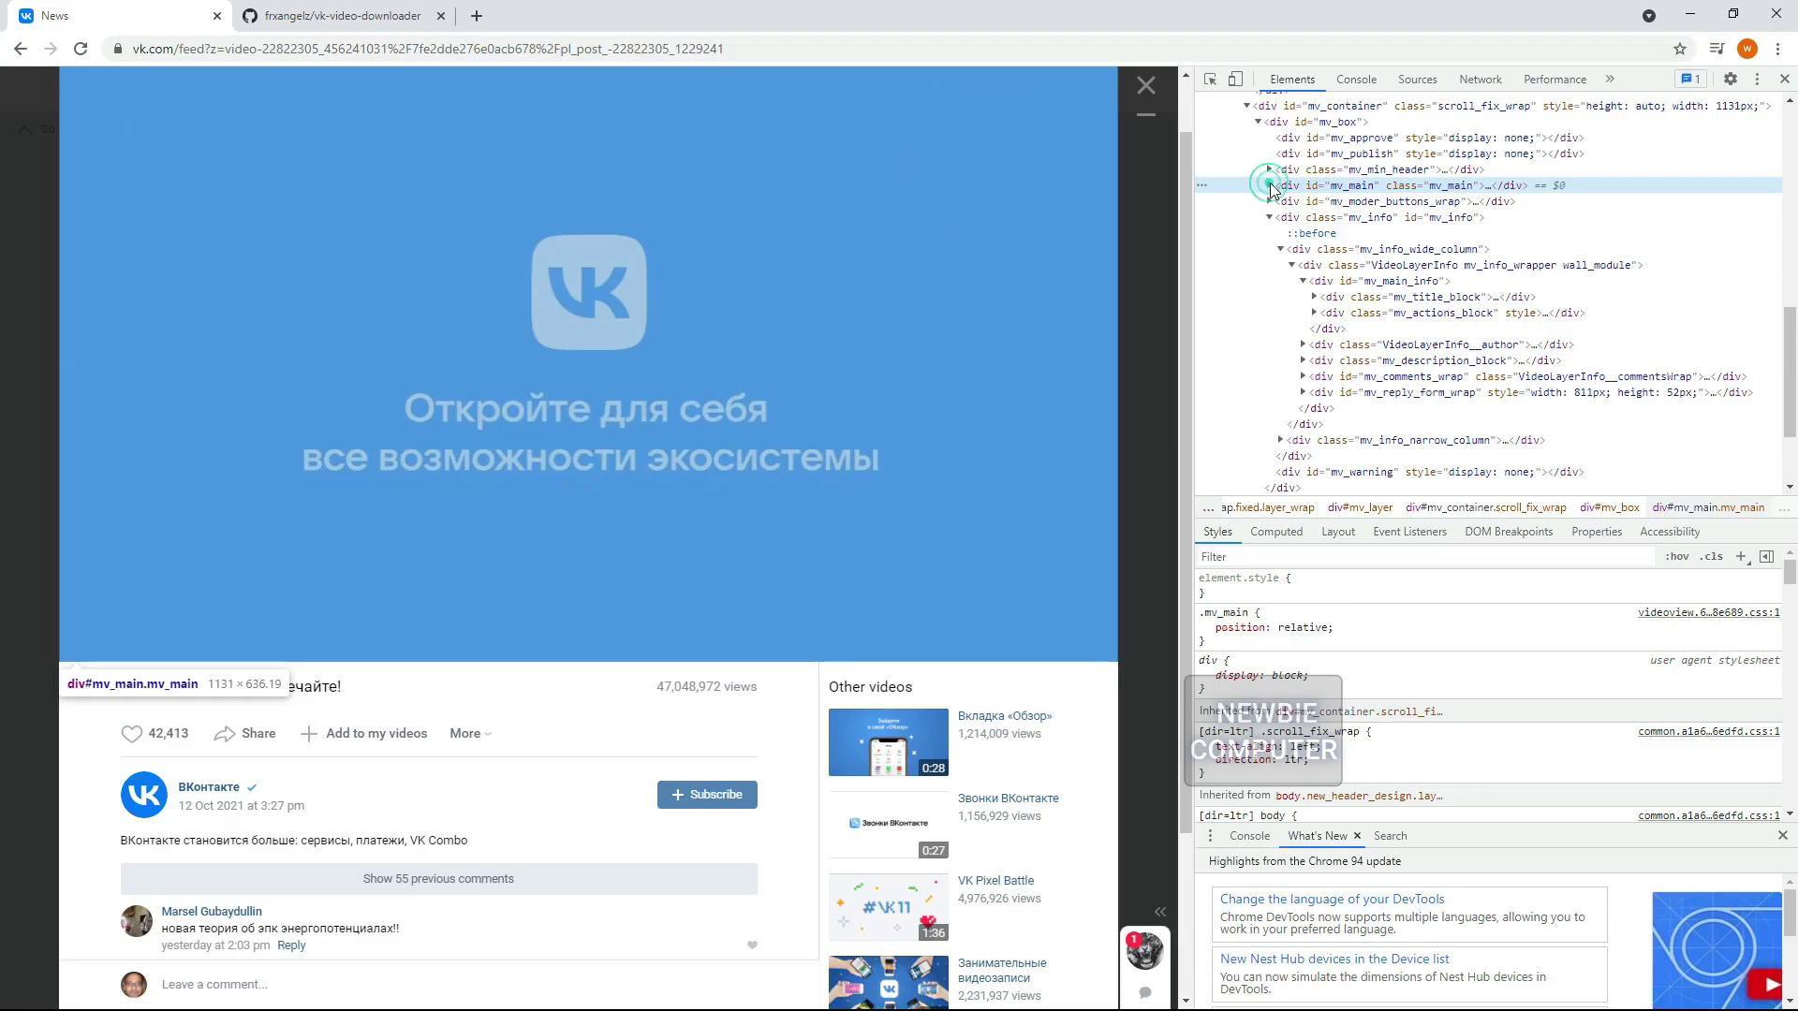
click(735, 644)
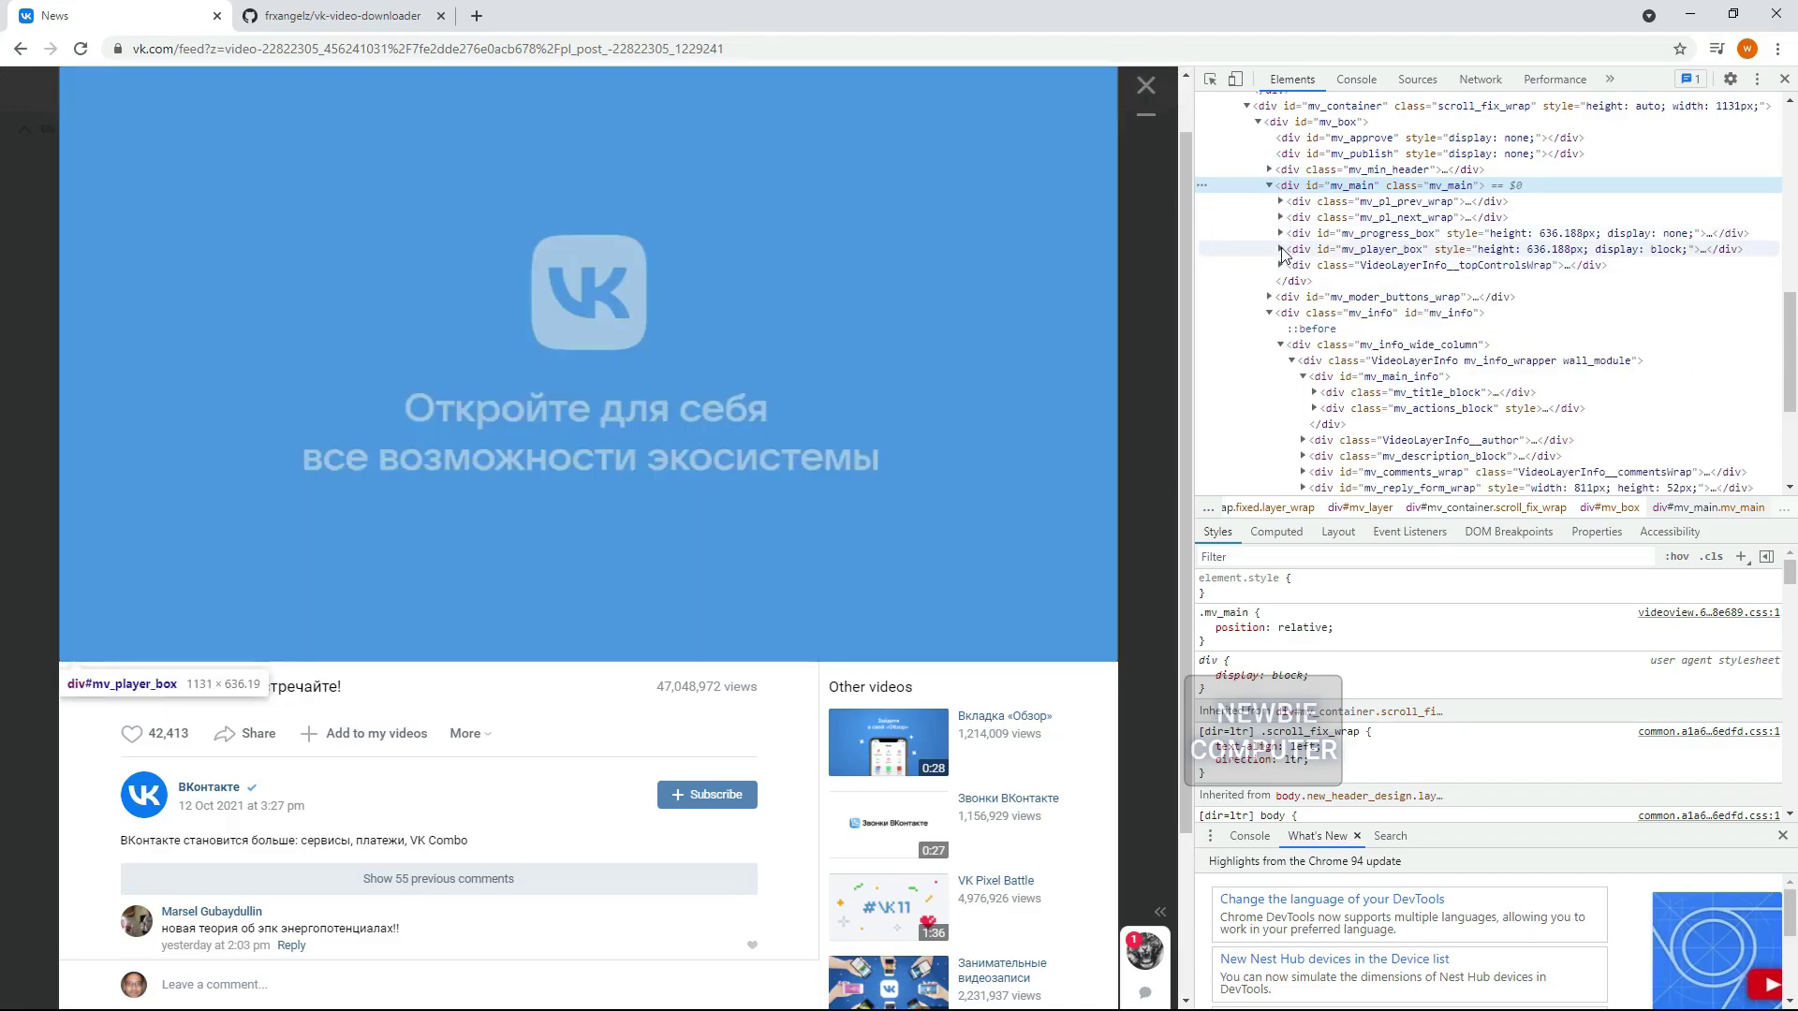
click(1280, 249)
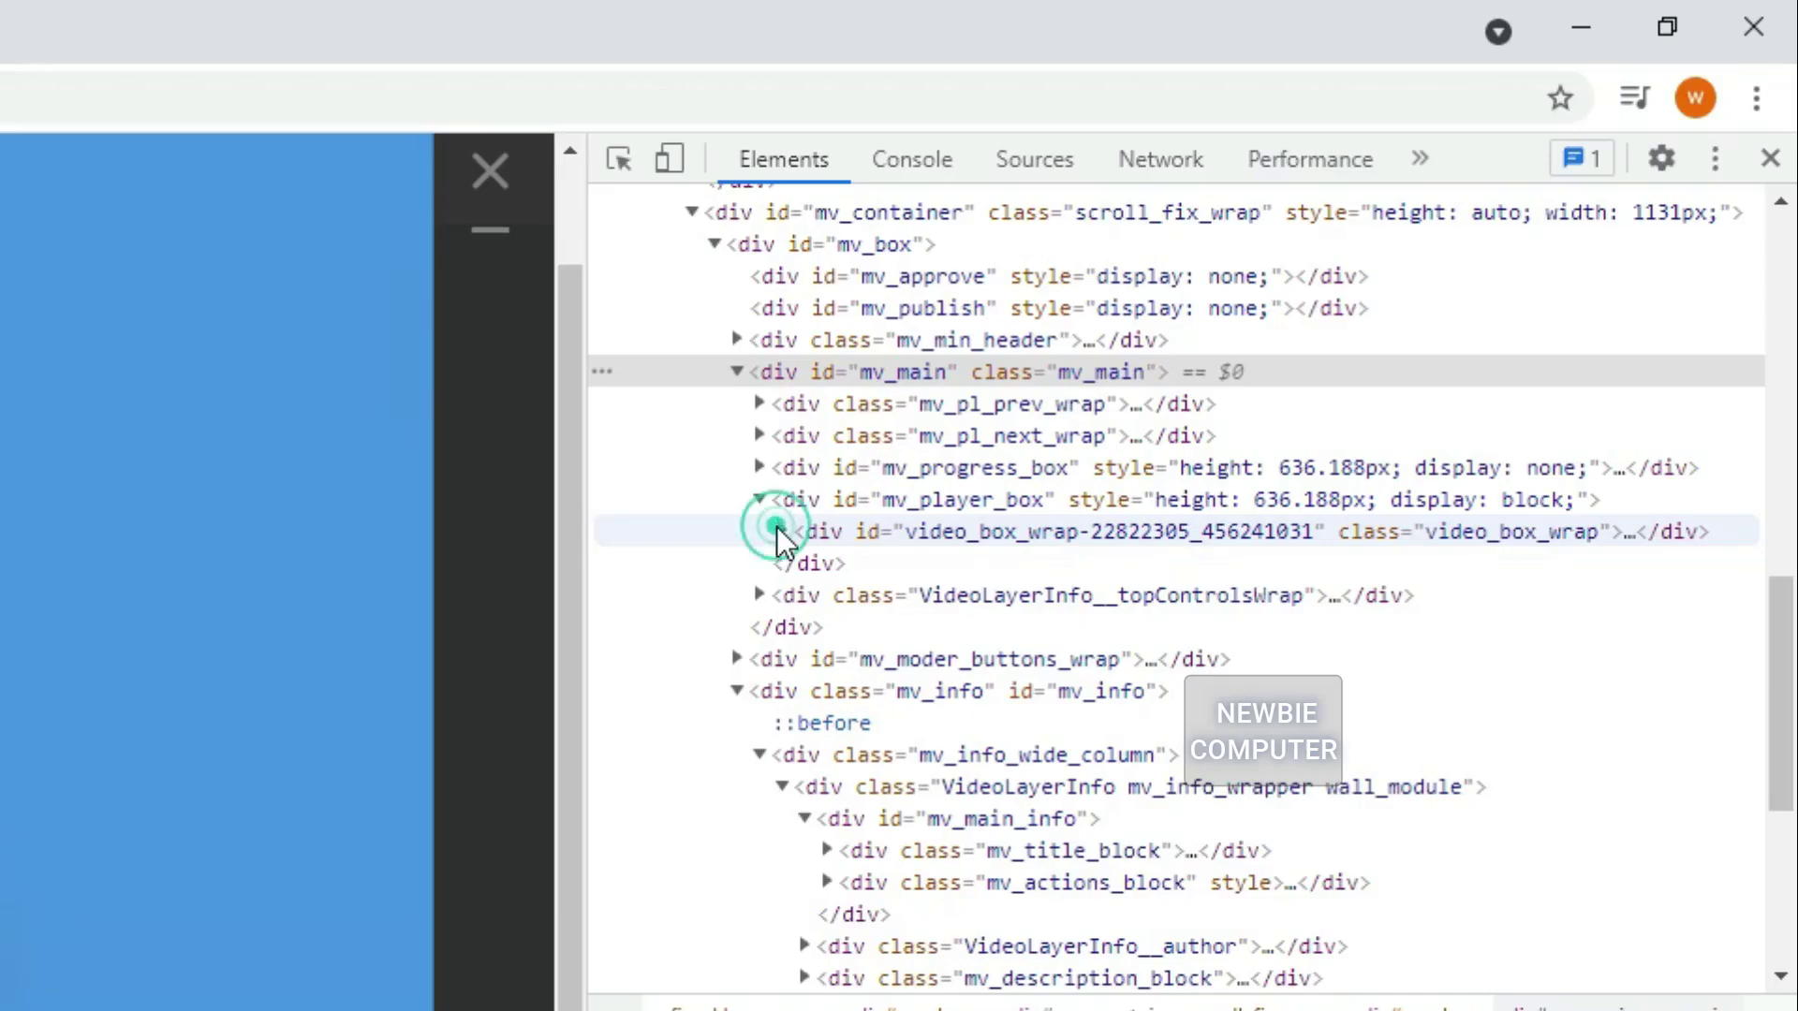
click(1291, 265)
click(798, 563)
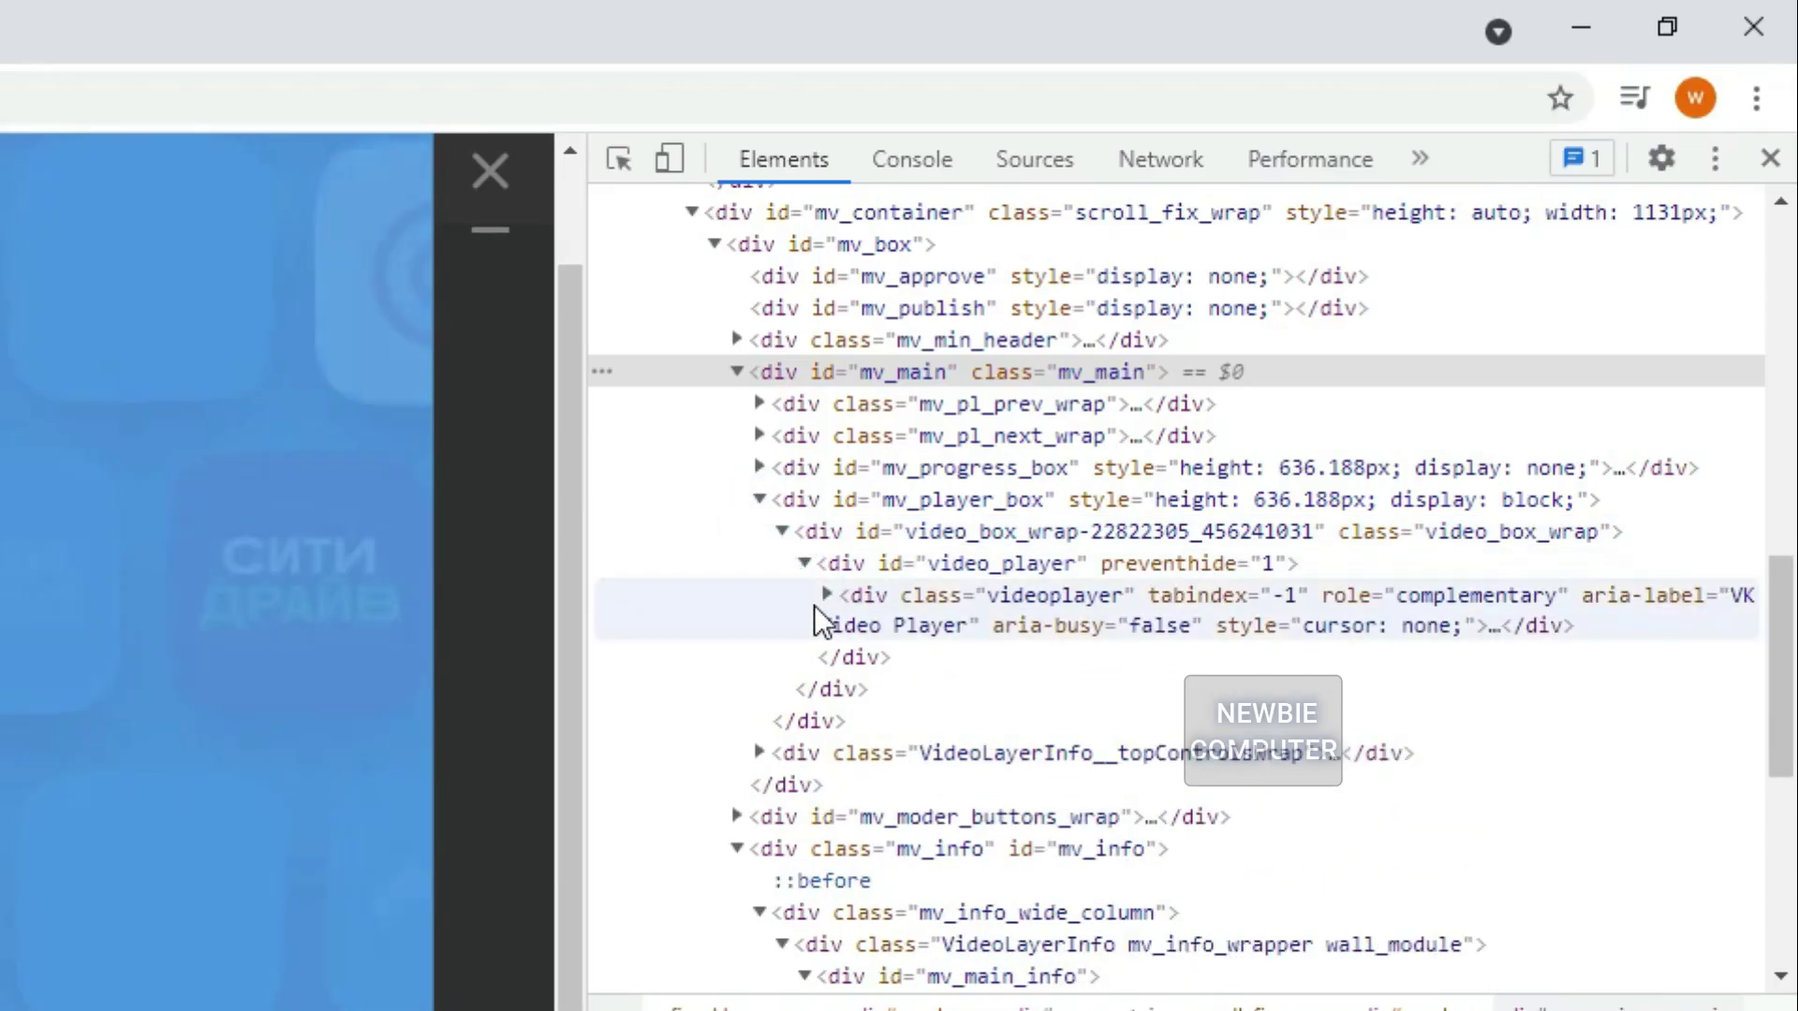
click(825, 596)
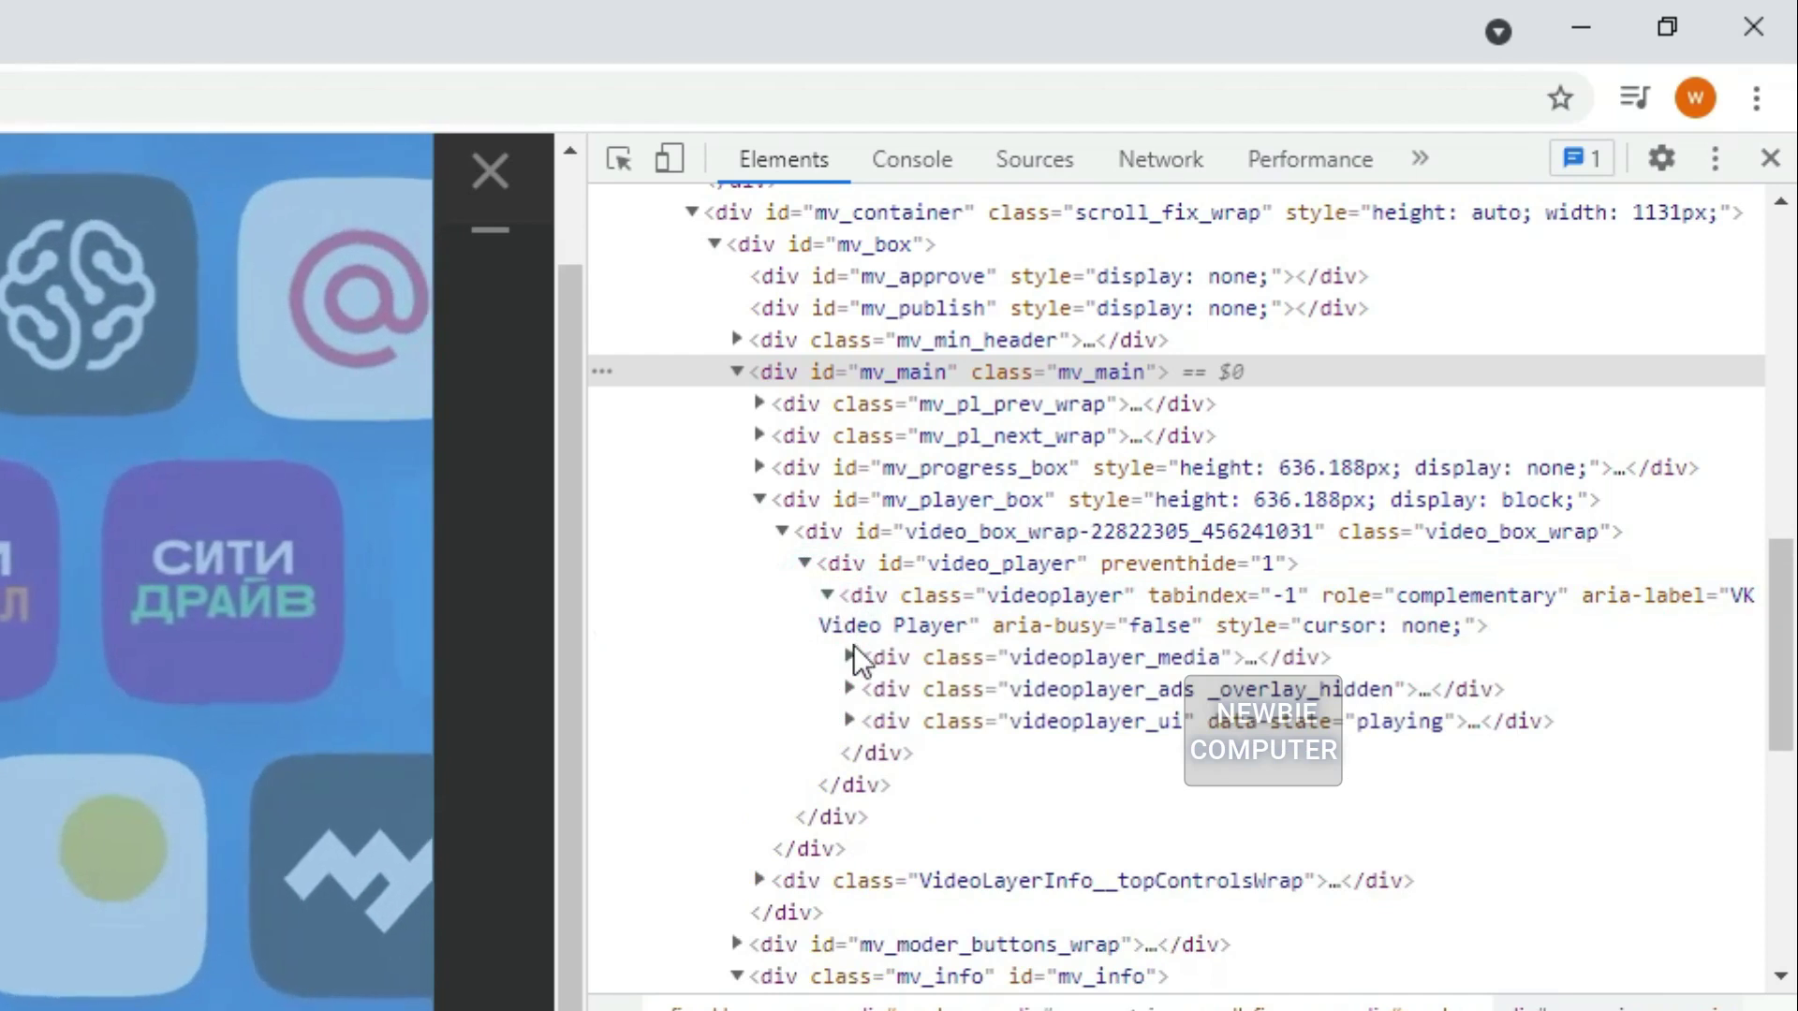
click(840, 655)
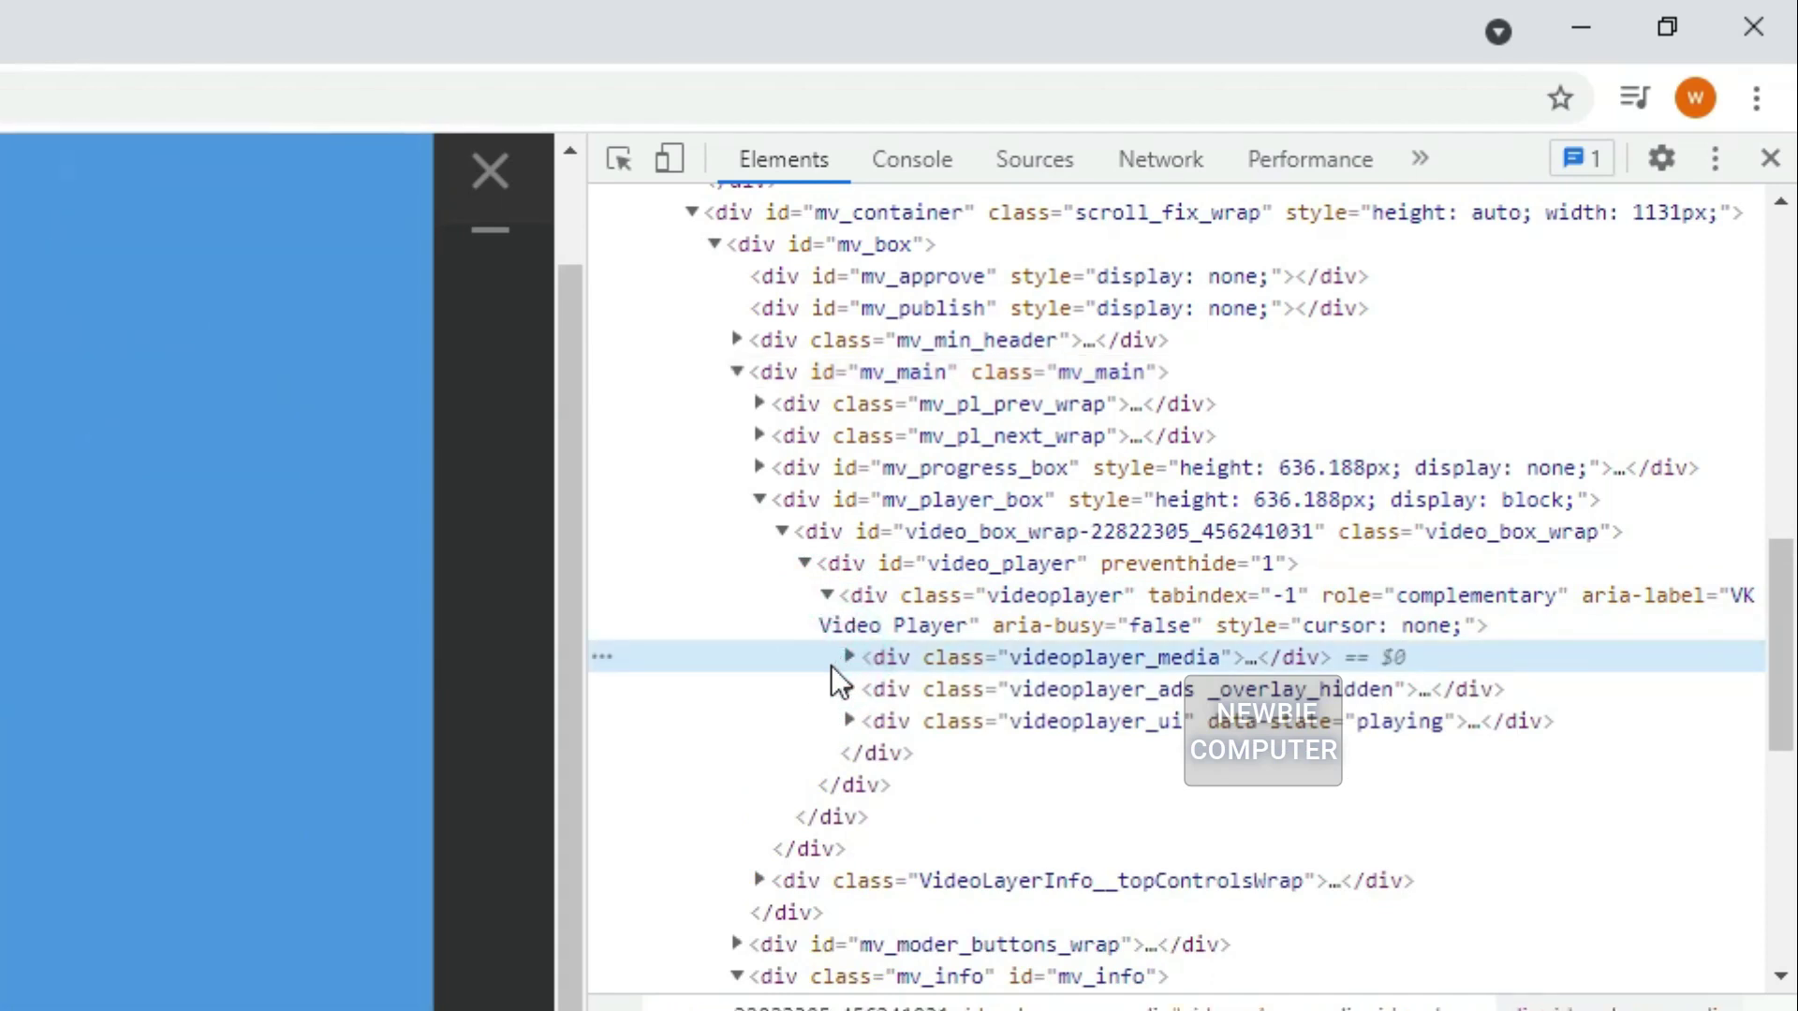
click(849, 659)
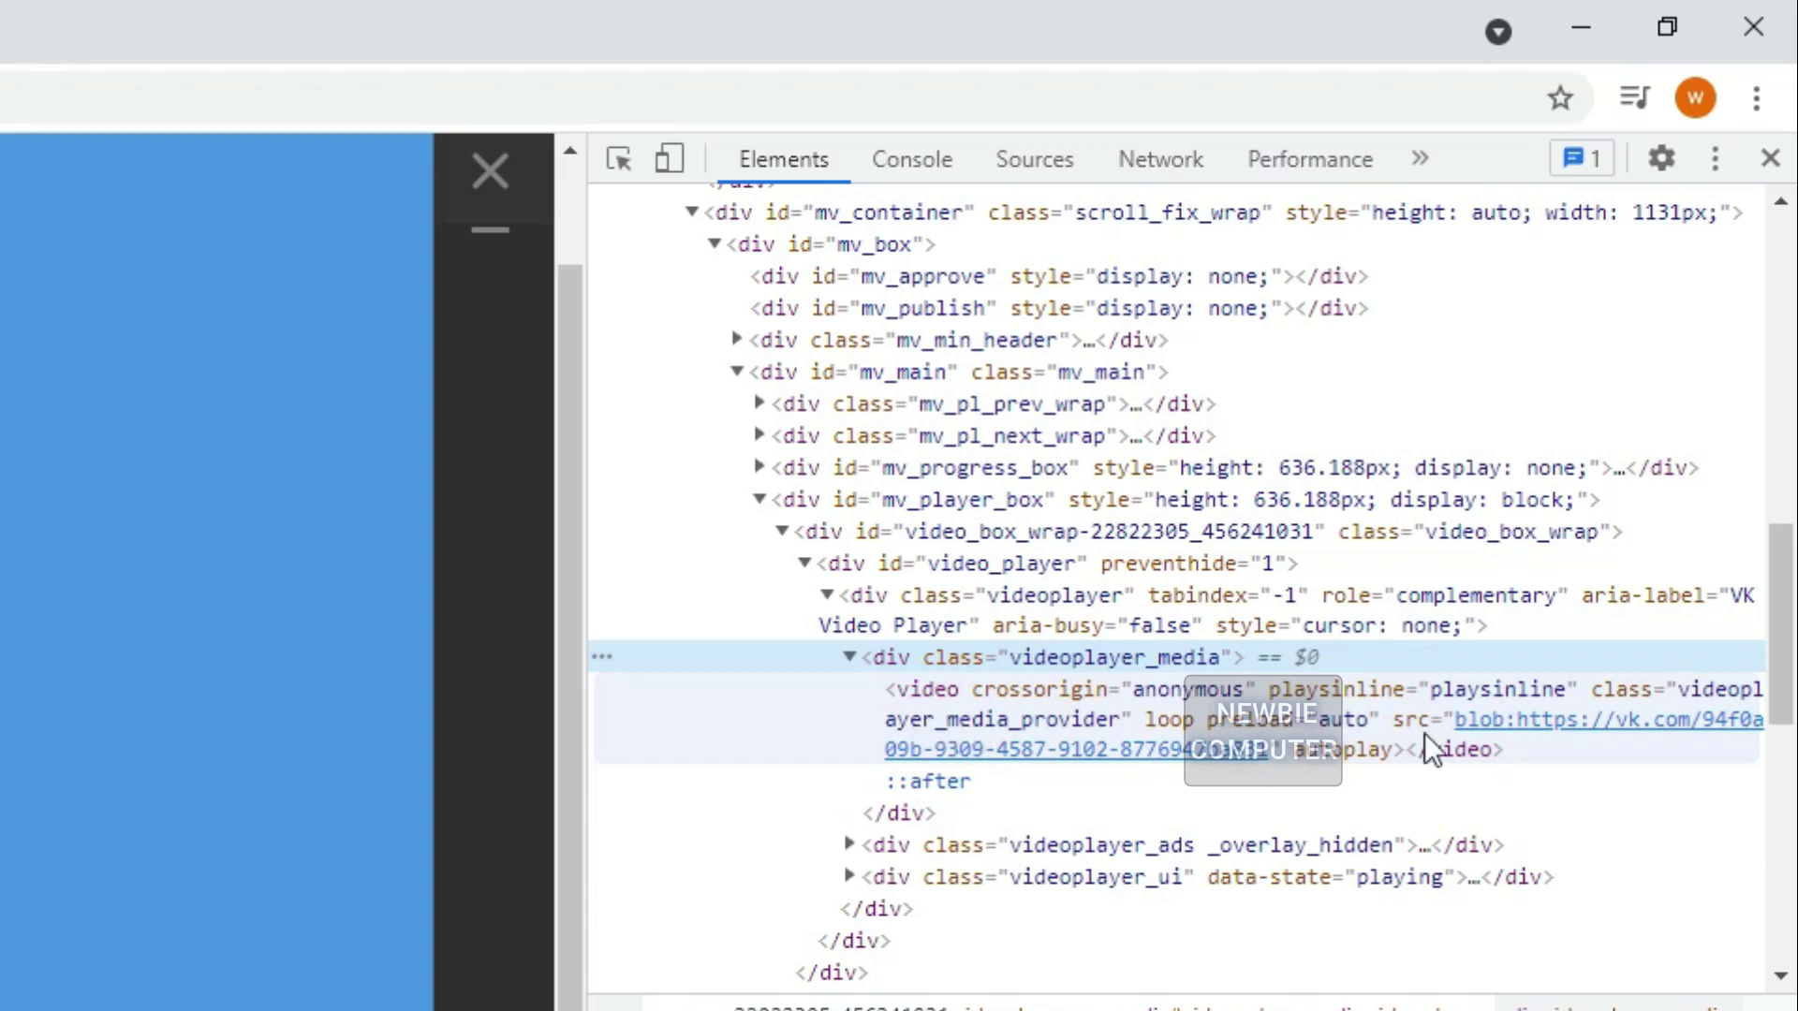
click(1730, 745)
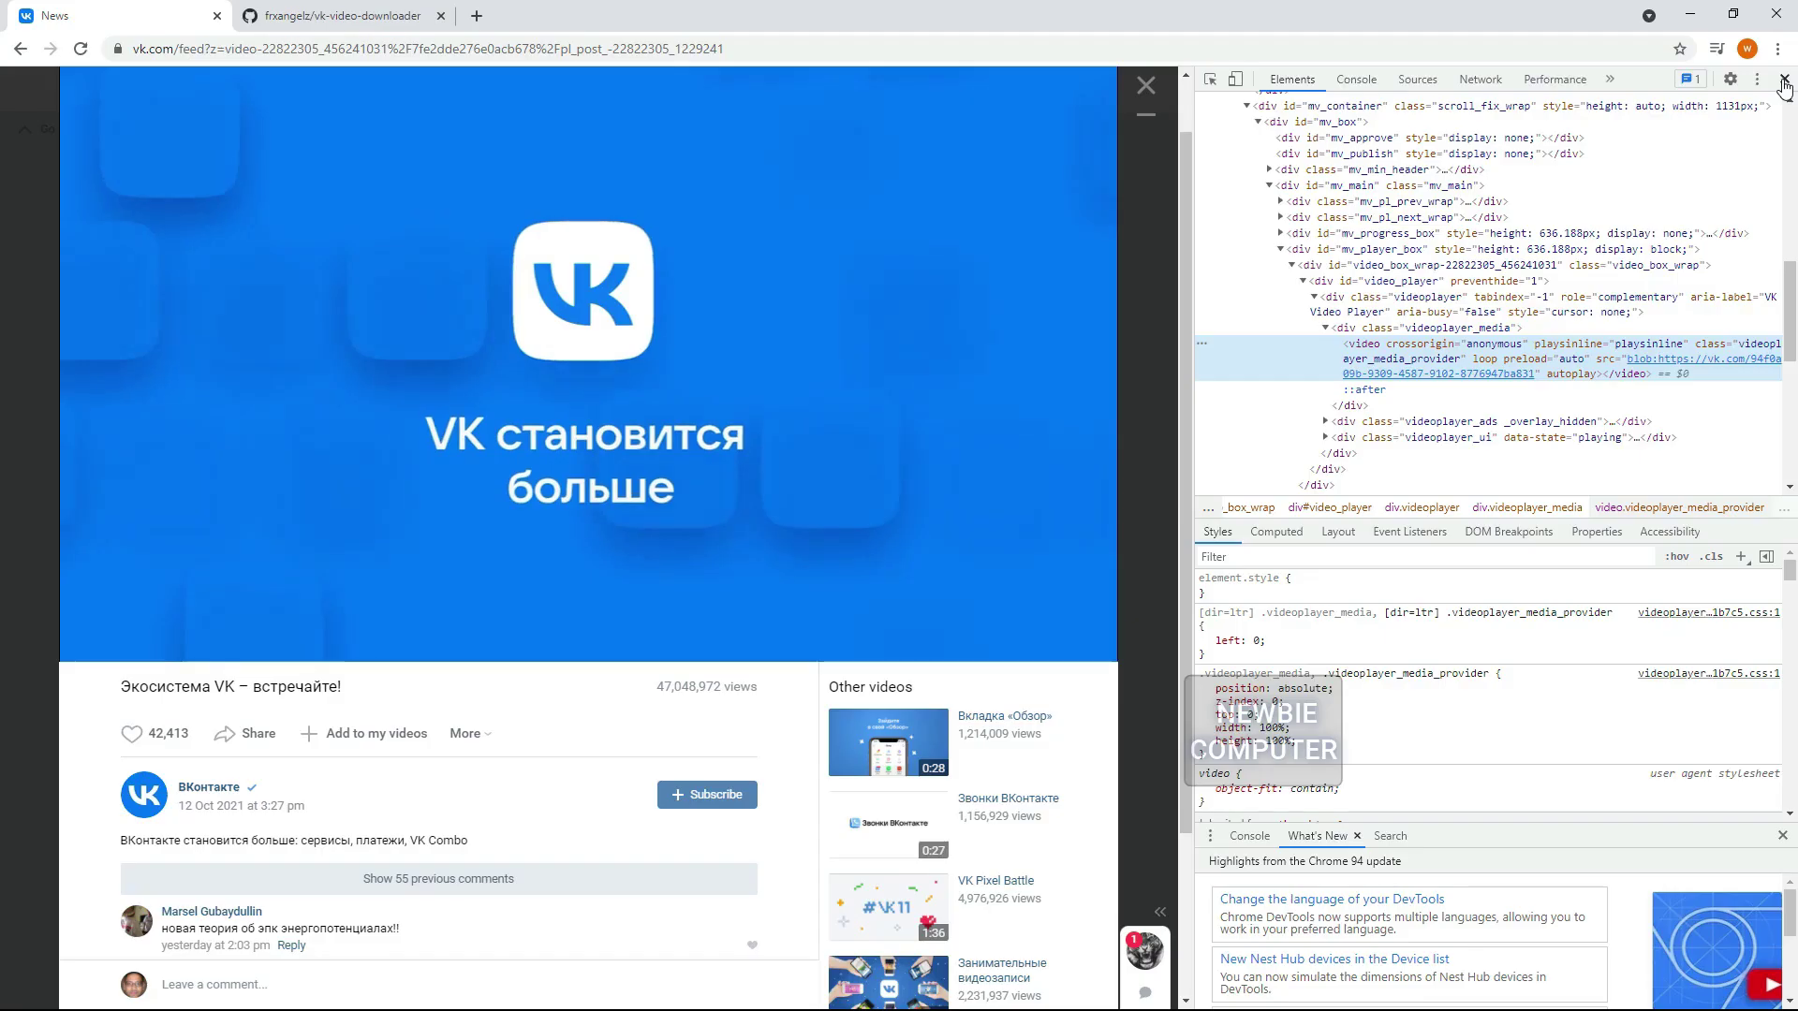
- Close DevTools and the video viewer, then replace the vk.com/feed address with m.vk.com
click(1769, 157)
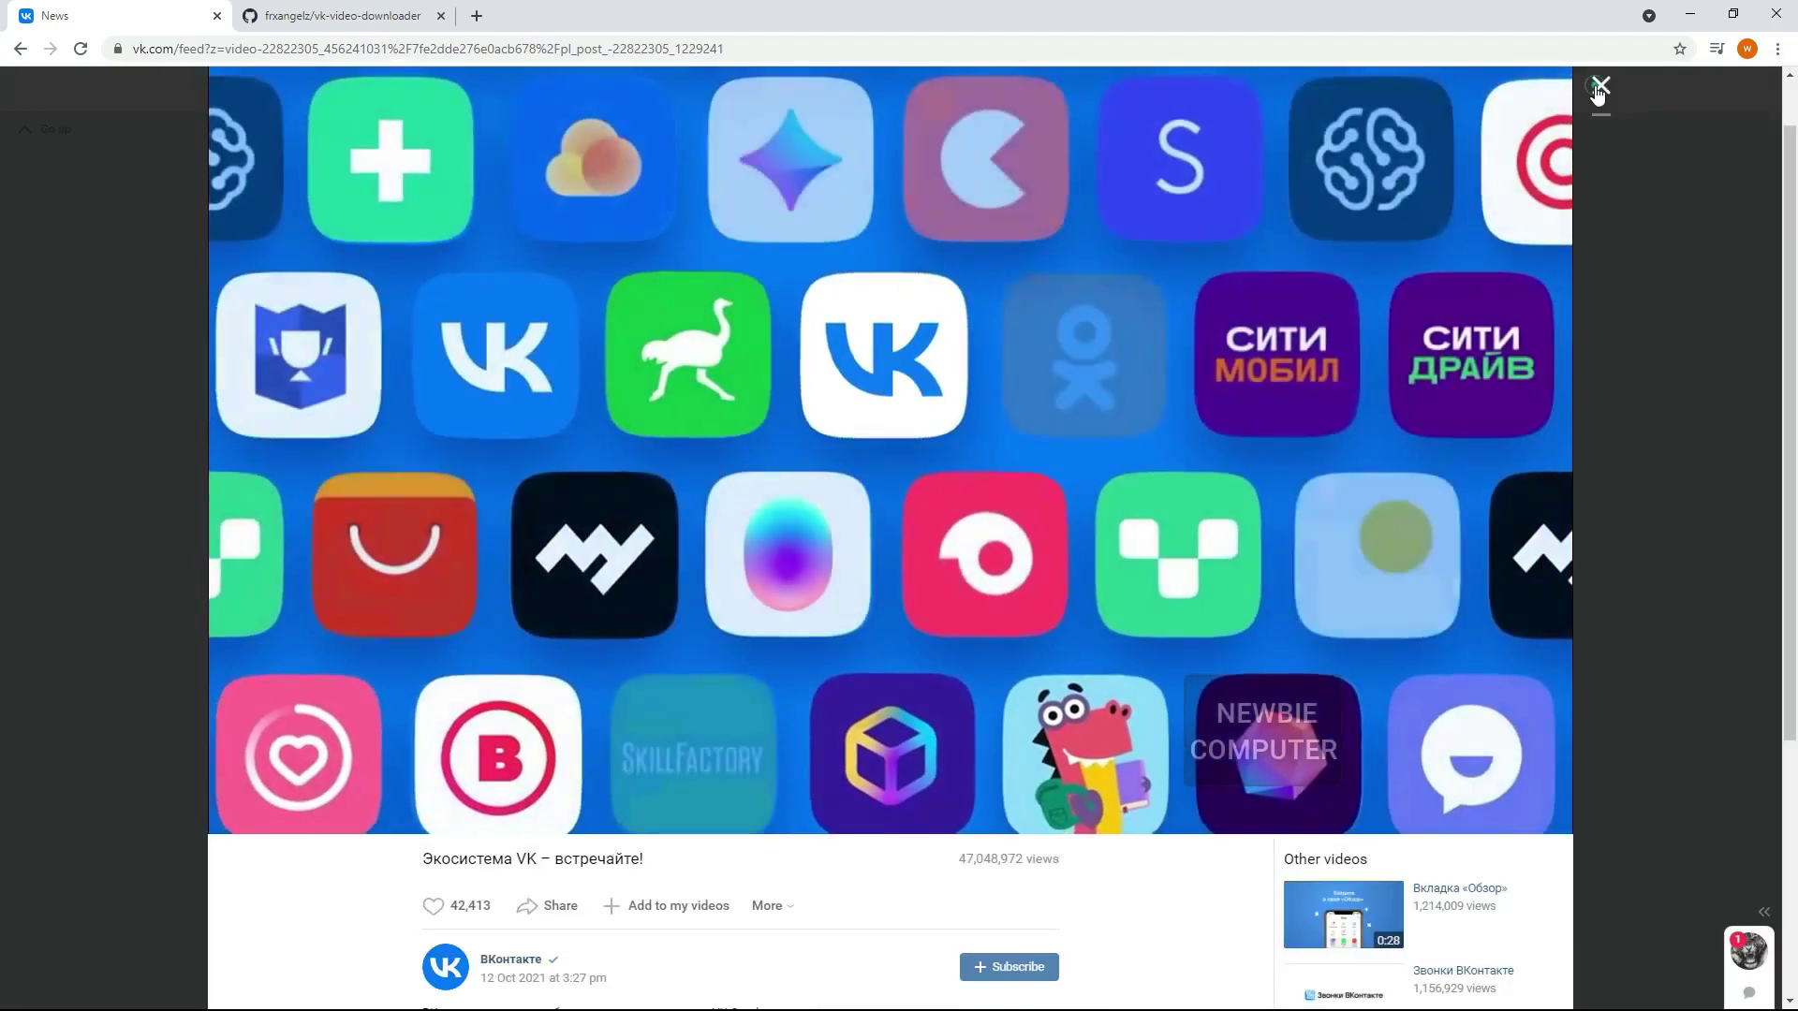
click(1598, 86)
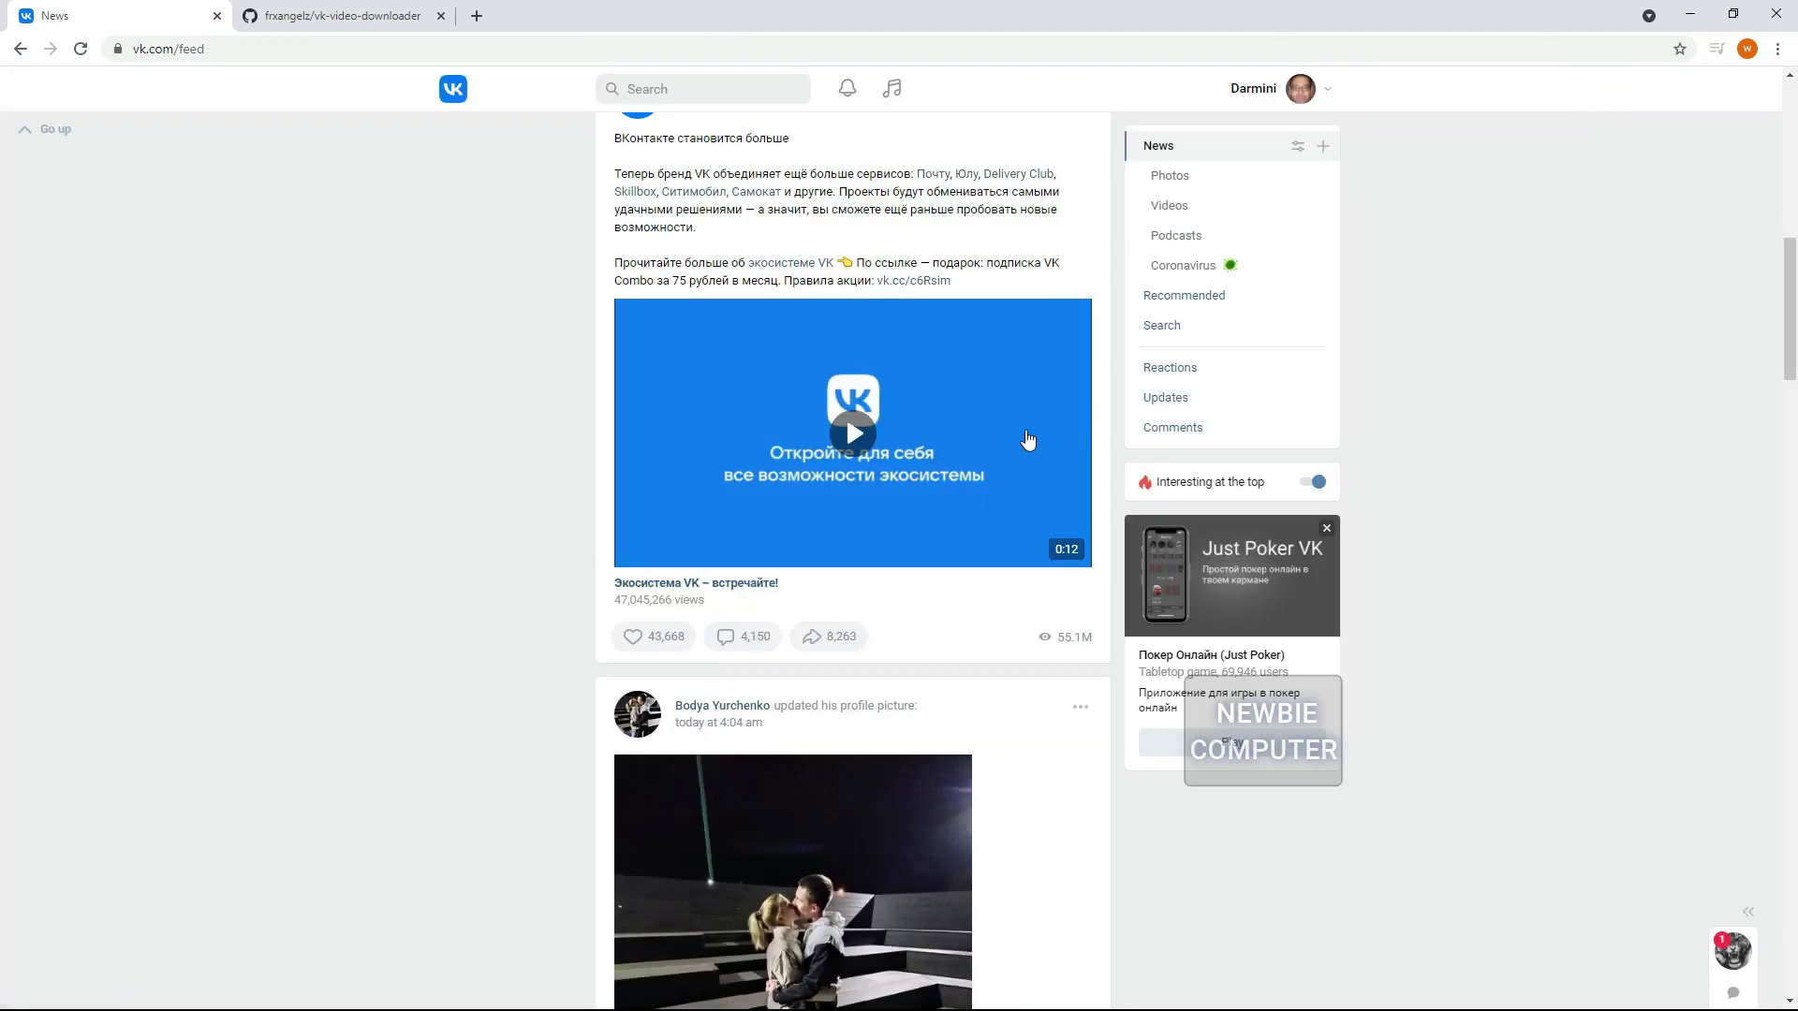
click(266, 42)
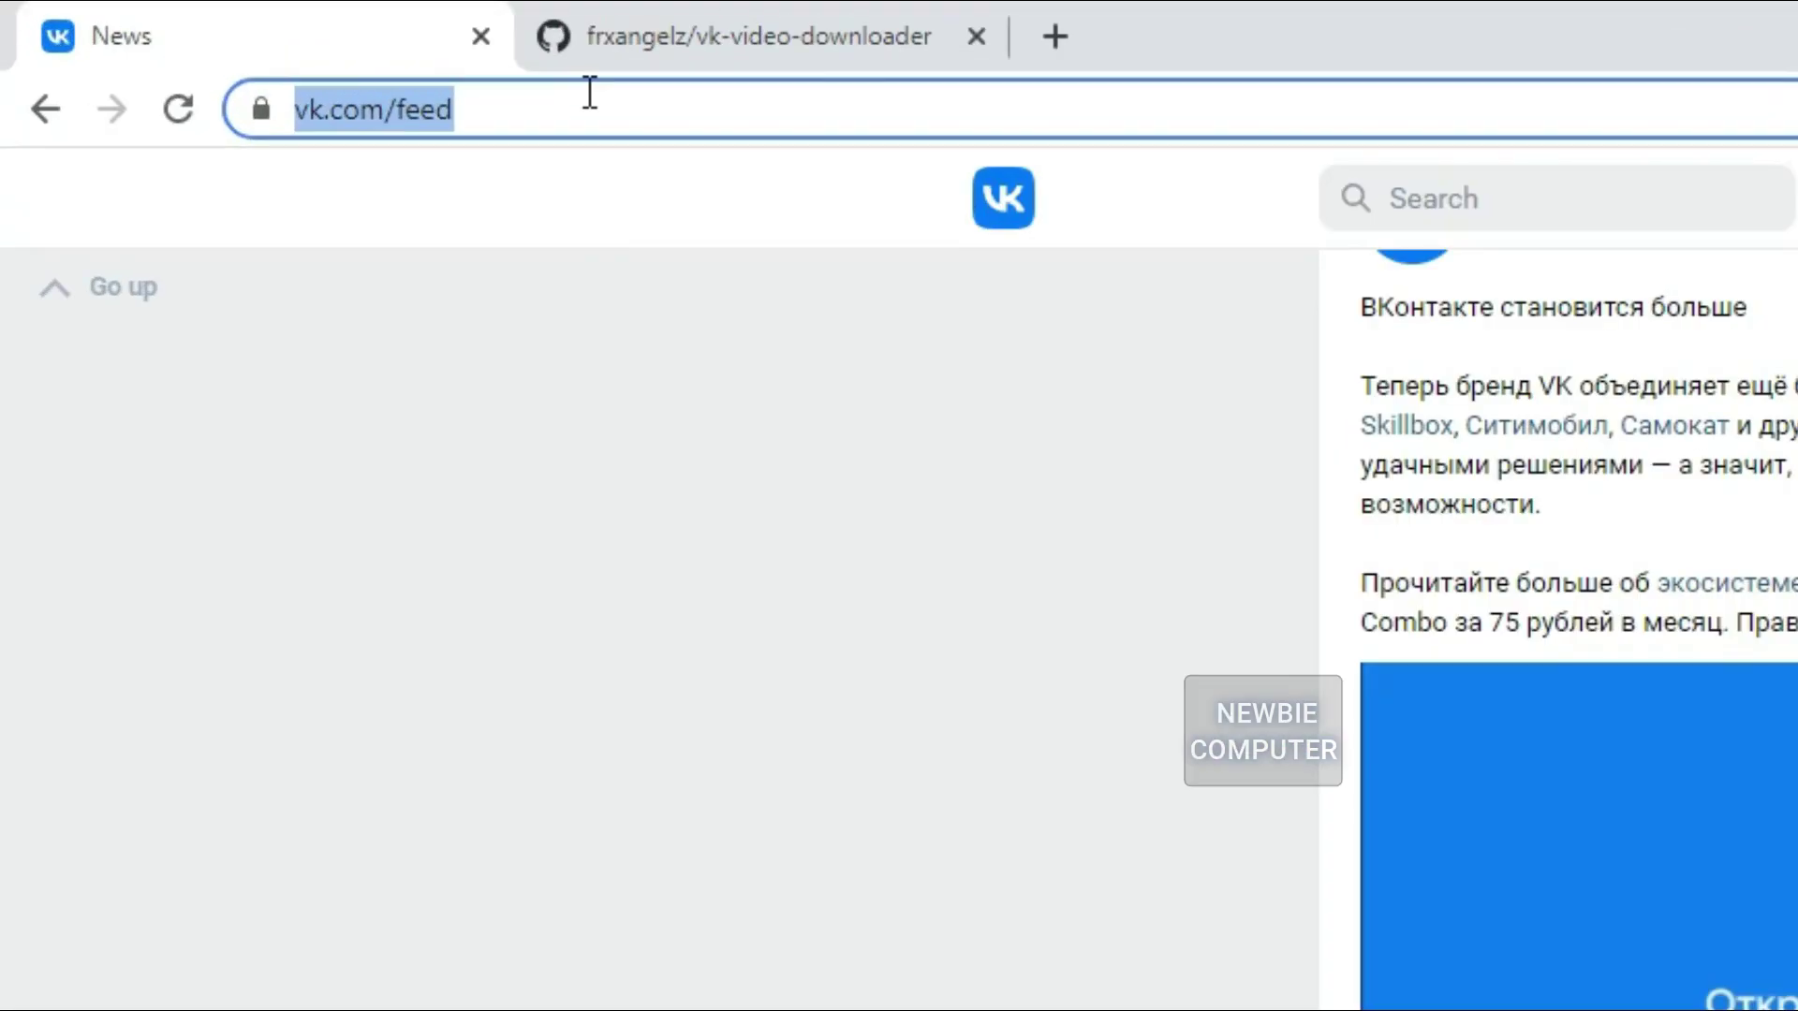
key(BackSpace)
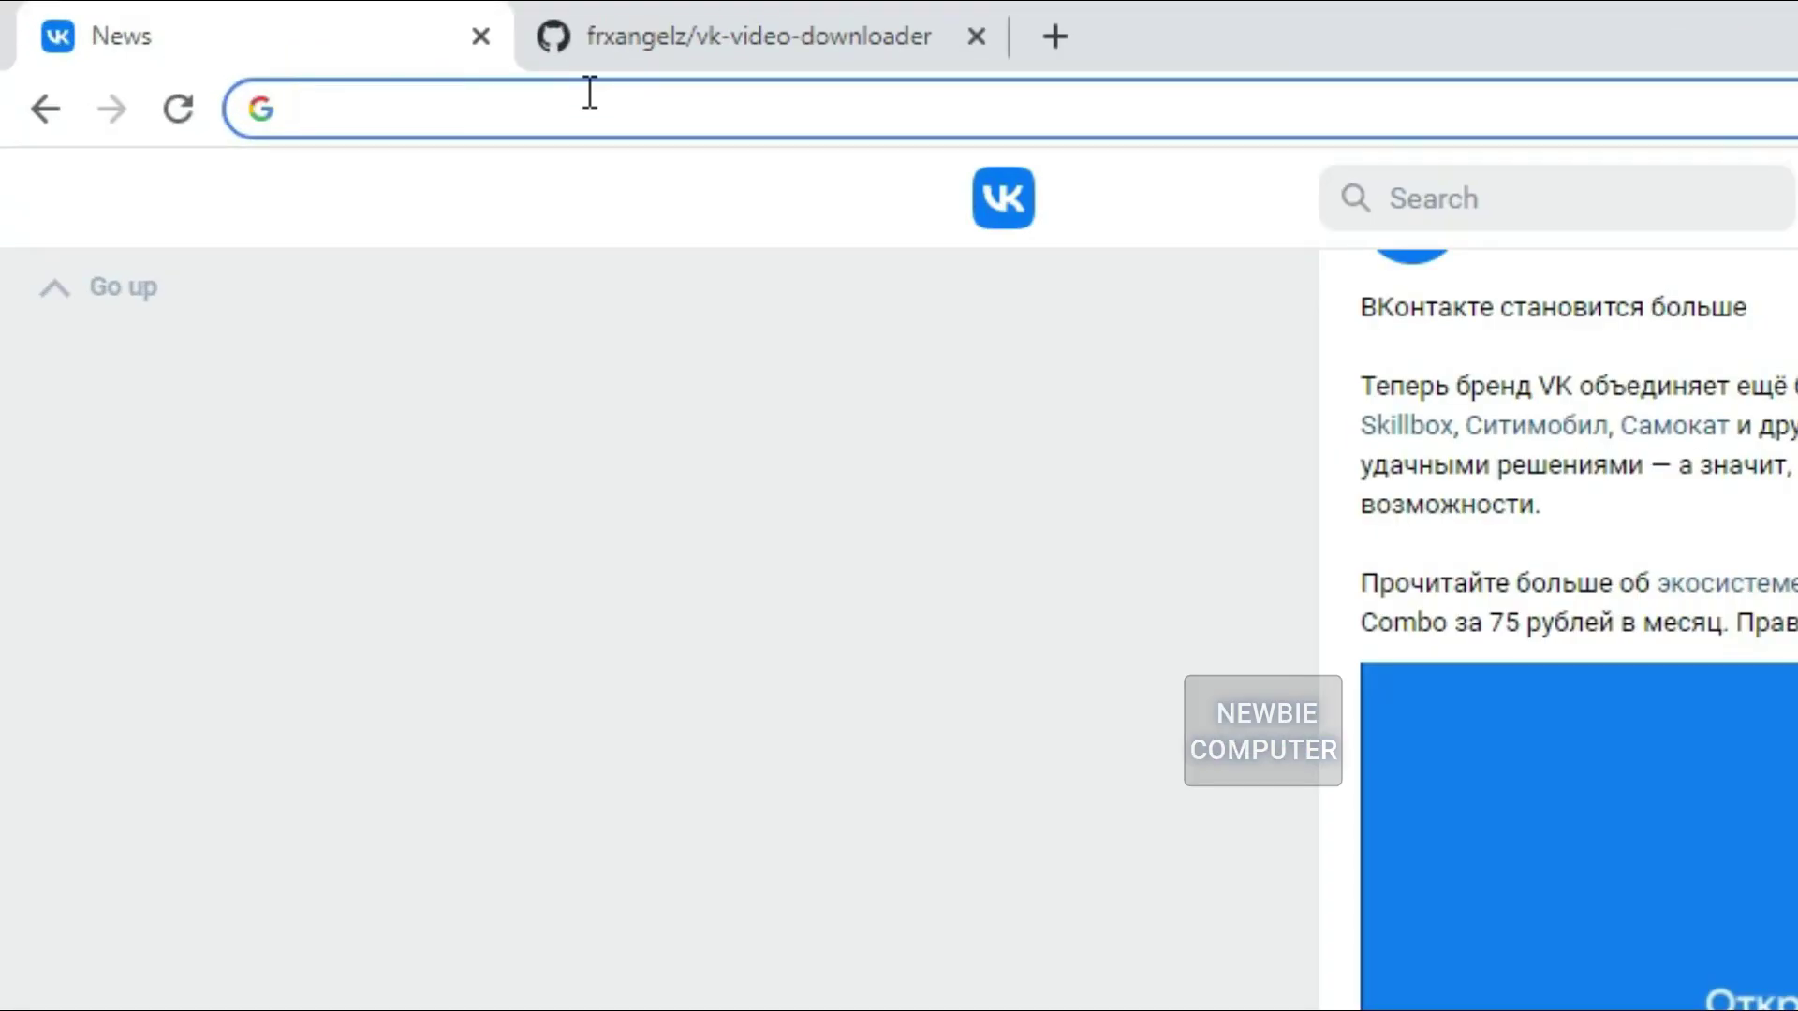
text(m)
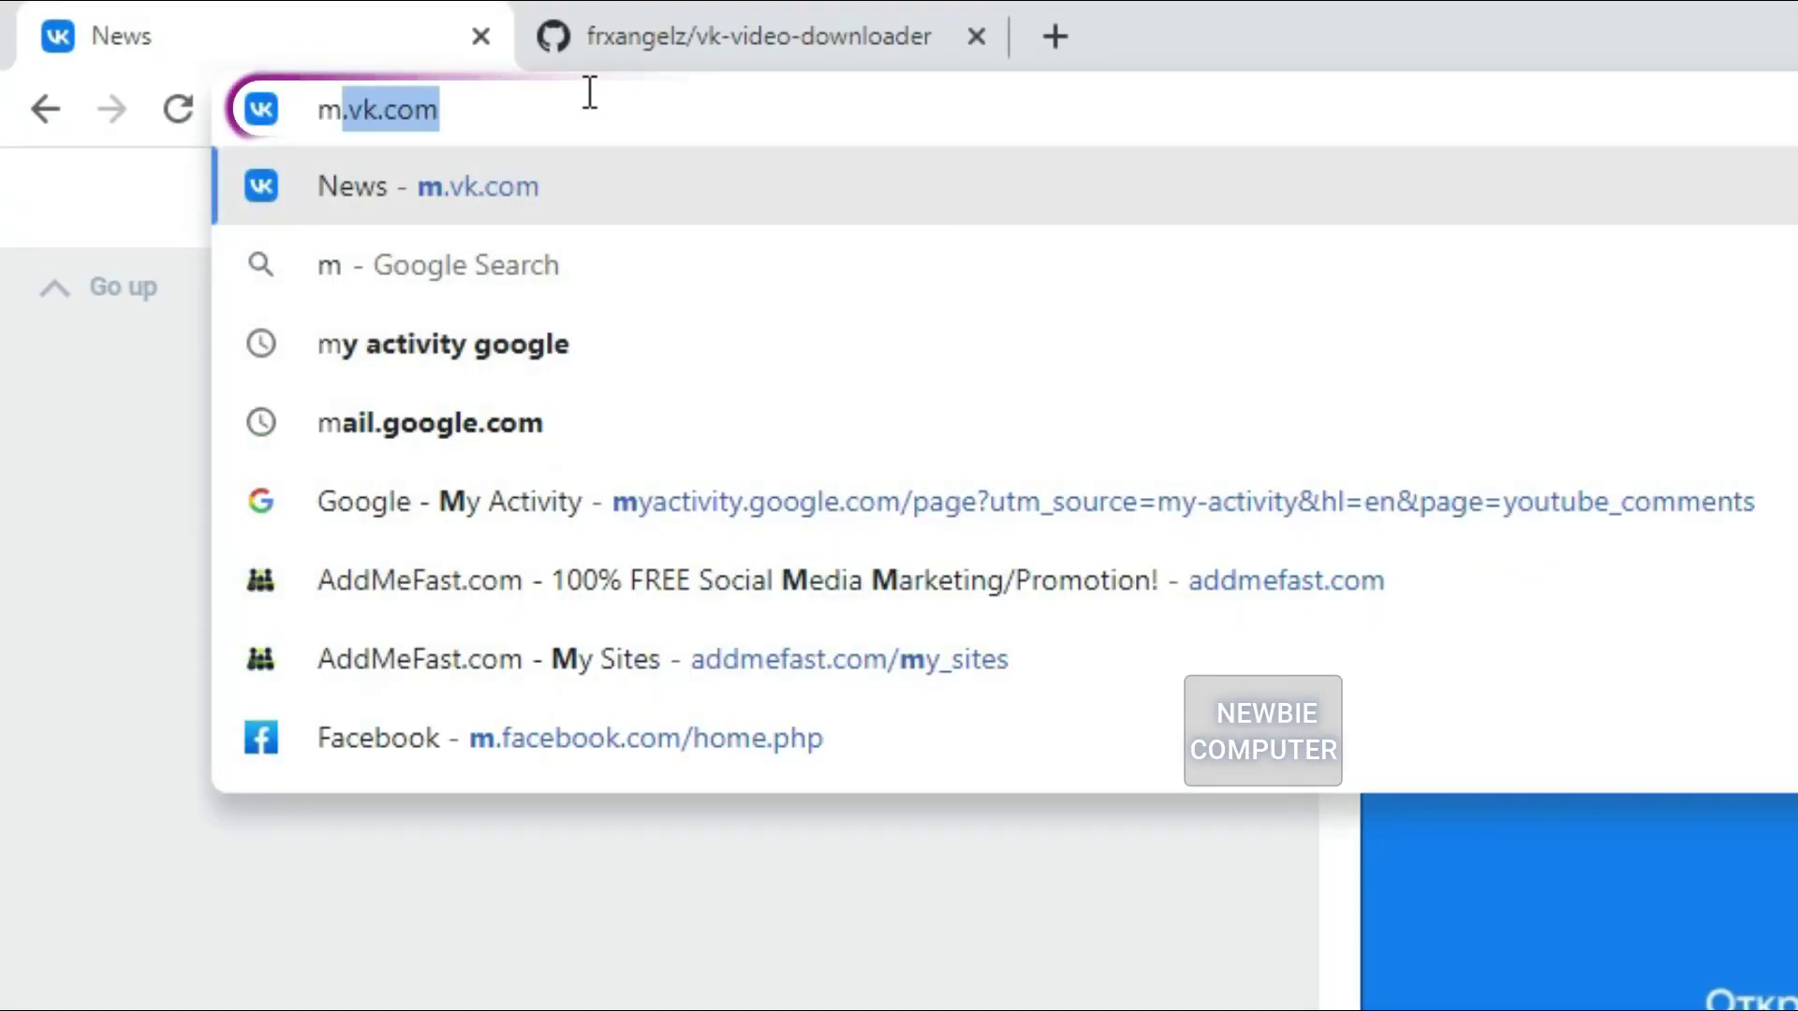
text(.vk.com)
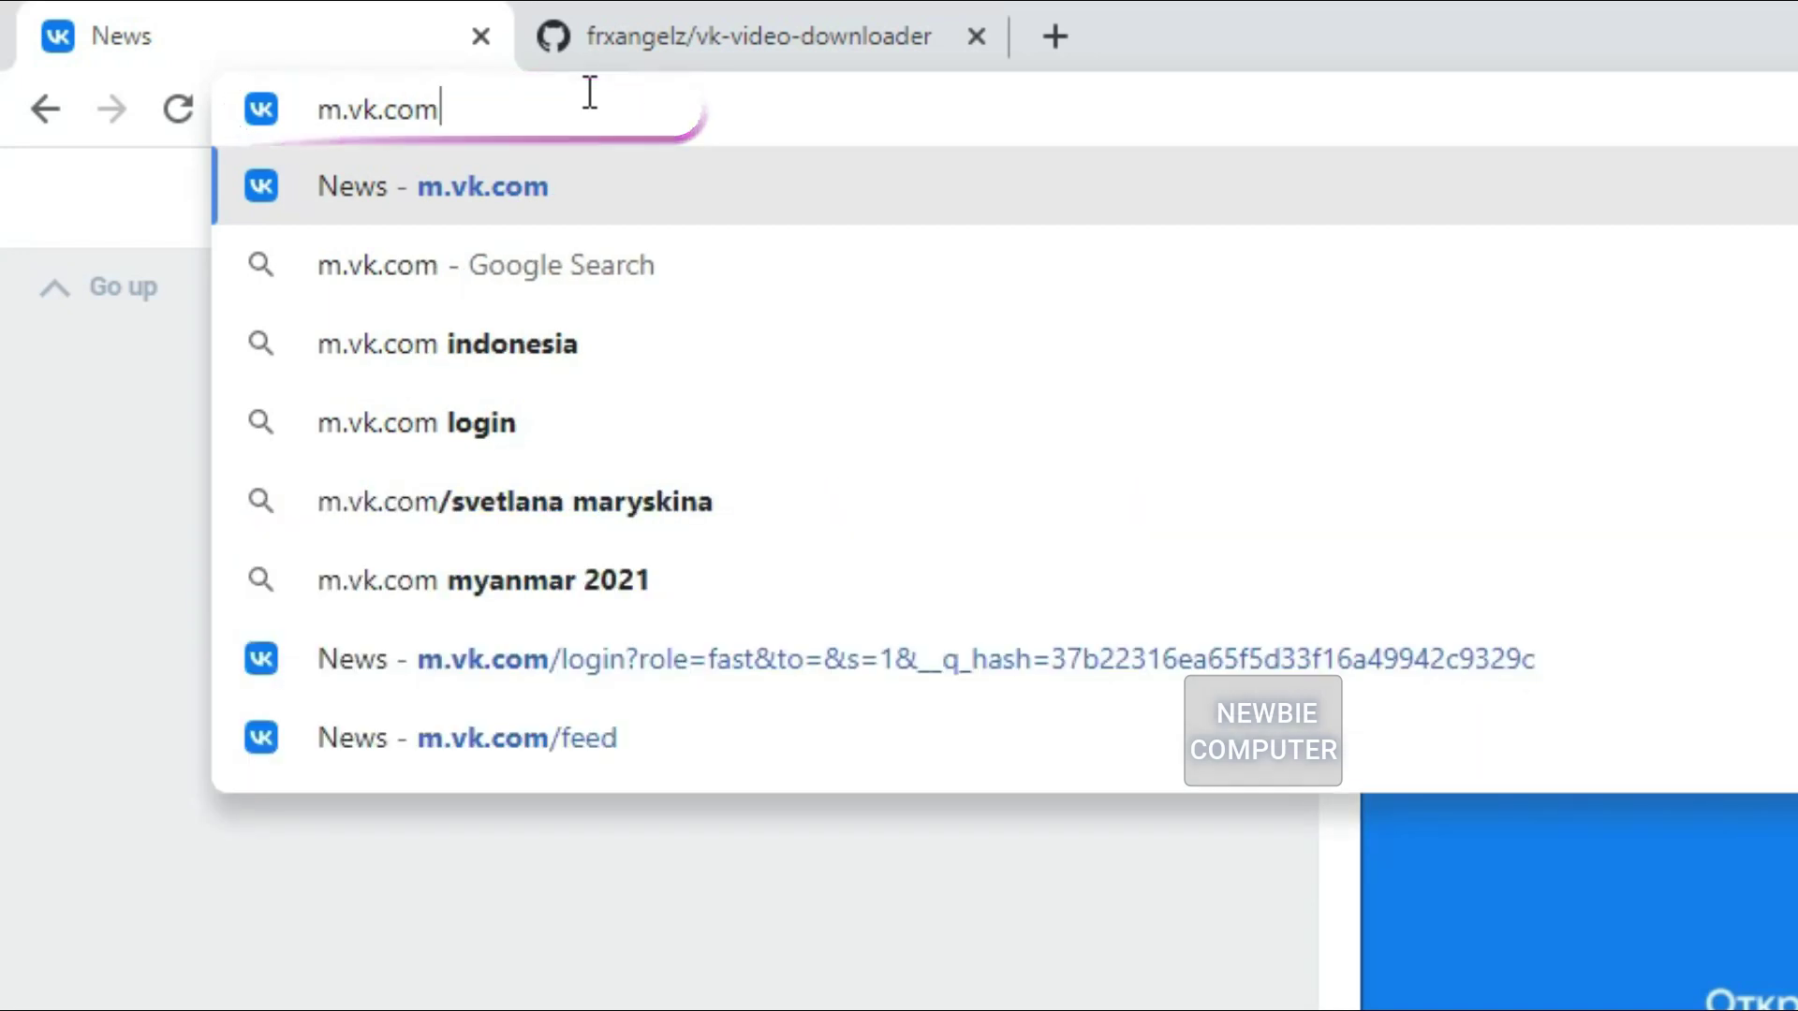
key(Return)
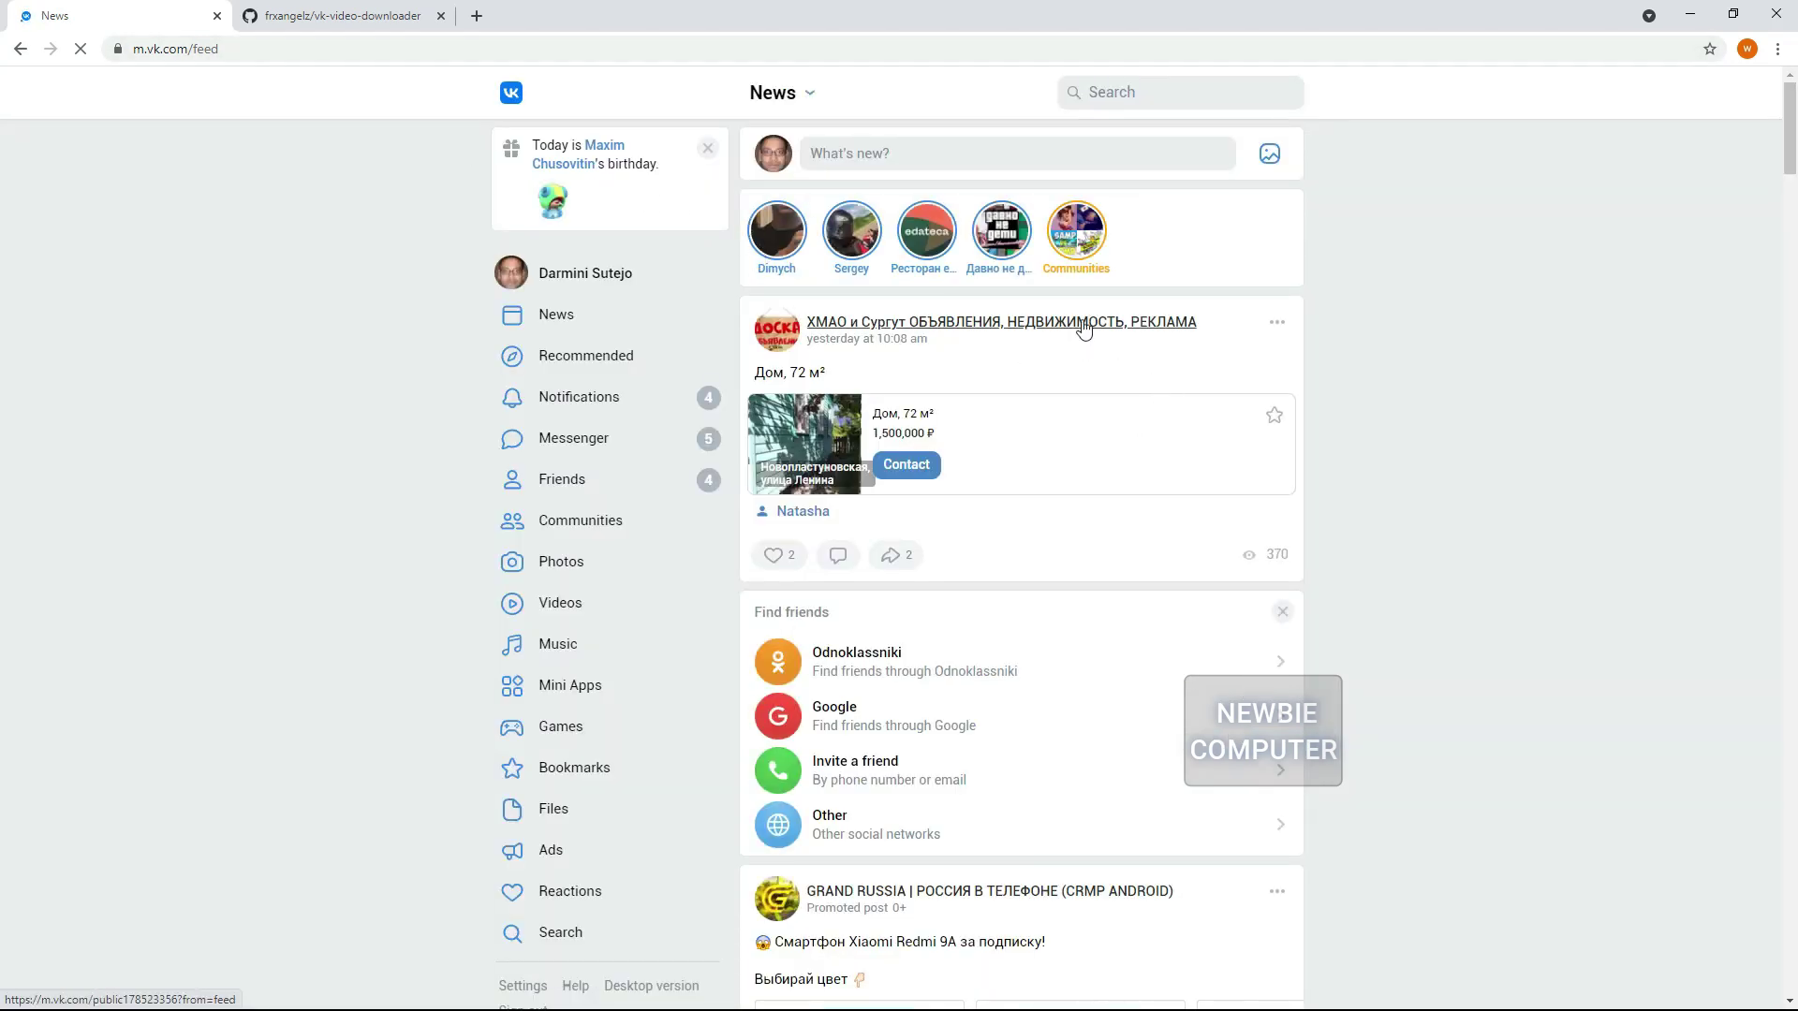
- Scroll the mobile feed and open the STONILY video post about turning 14 and getting a passport
scroll(1083, 326, down, 15)
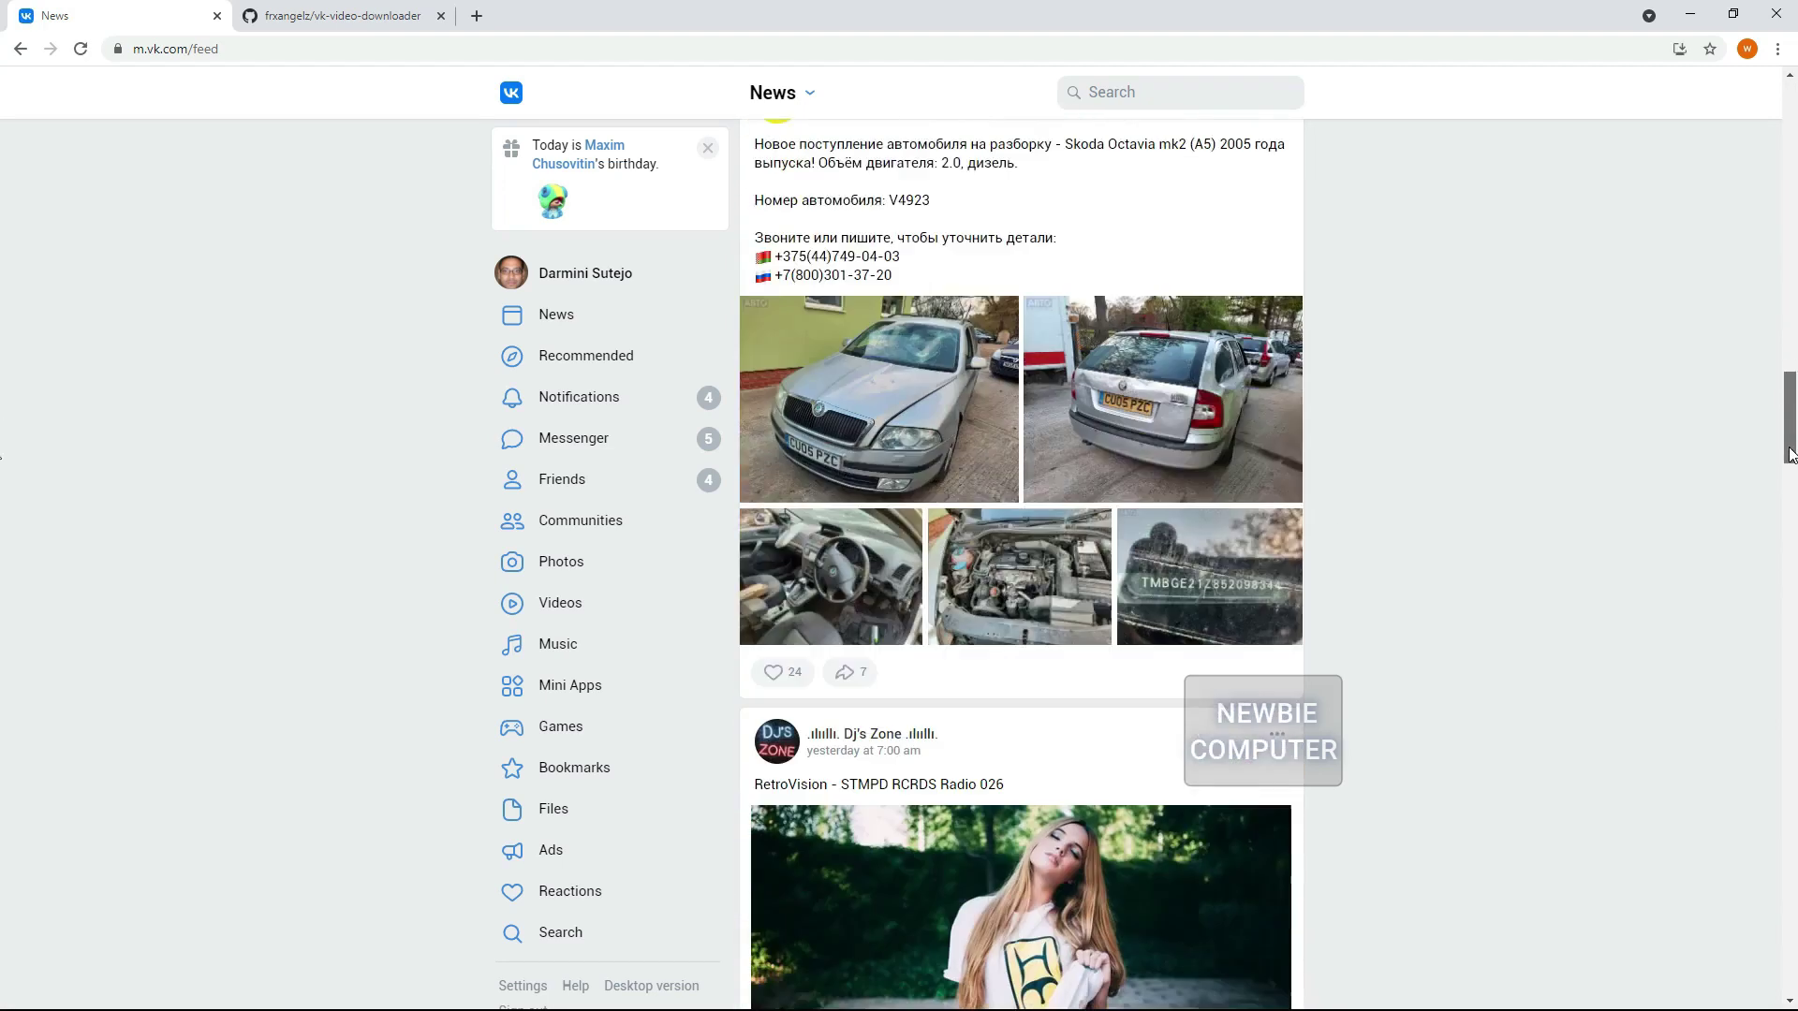
scroll(1404, 483, down, 20)
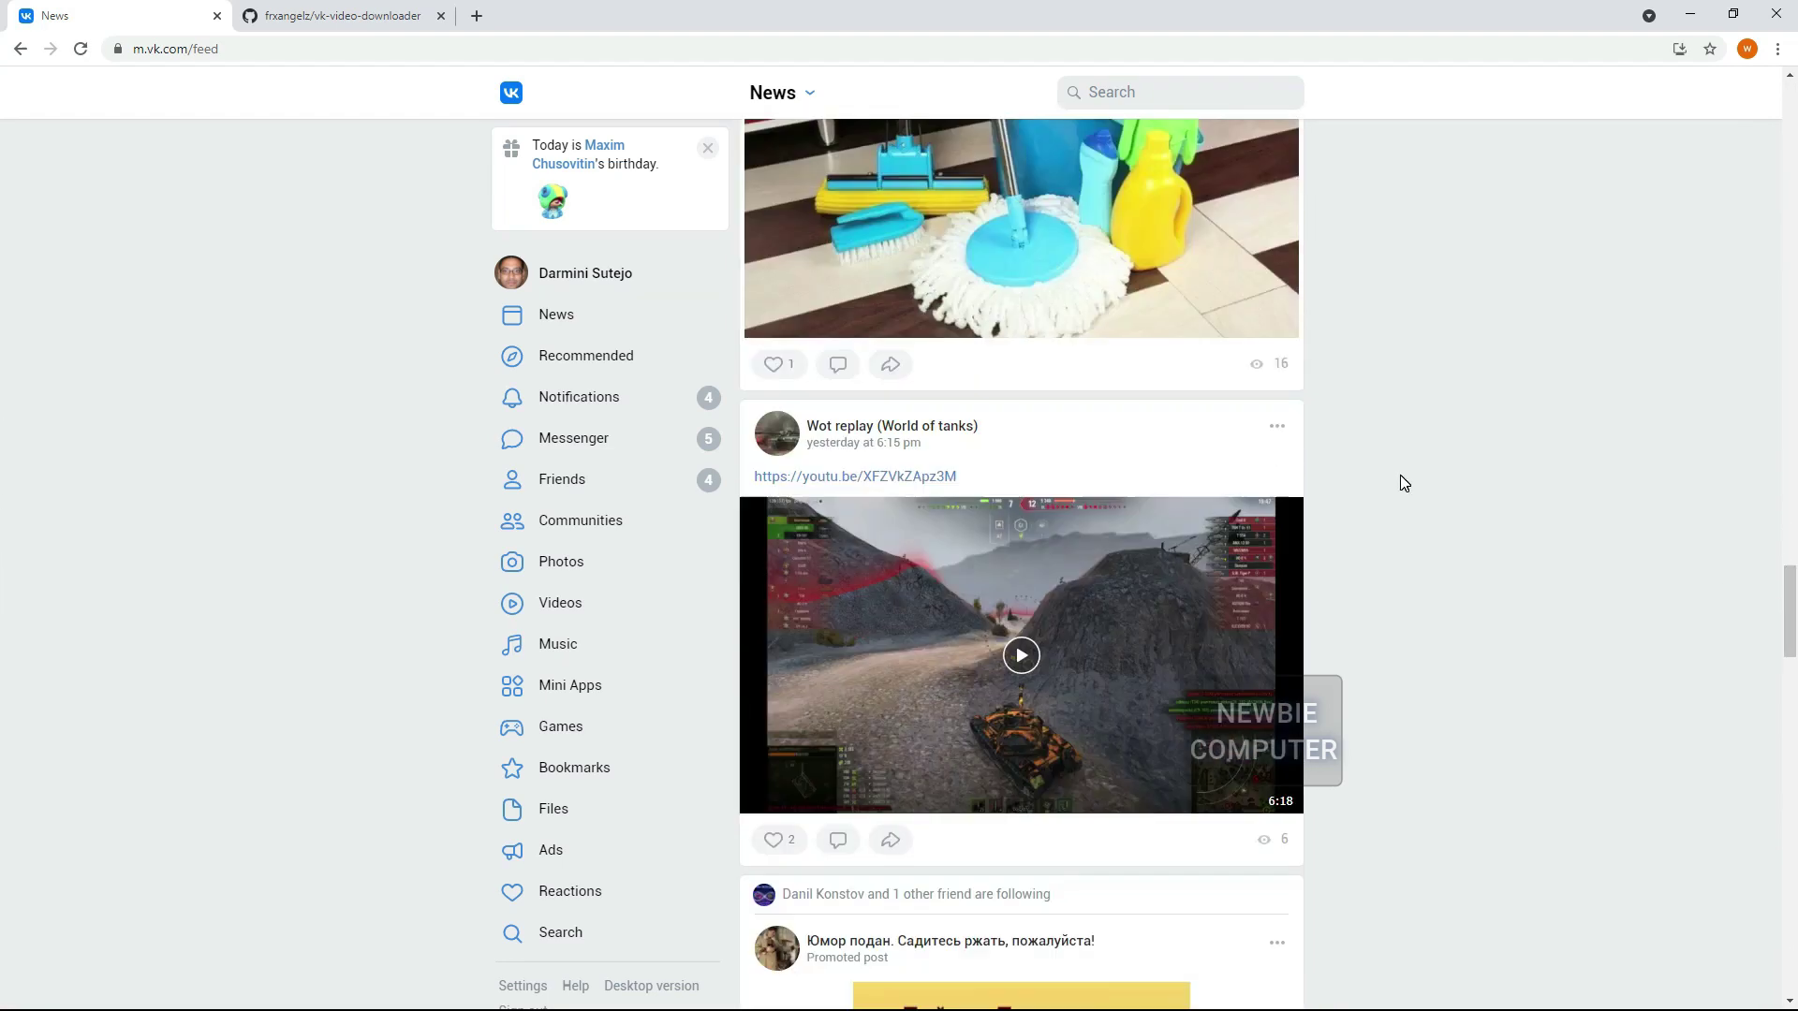
scroll(1311, 543, down, 4)
scroll(1376, 609, up, 3)
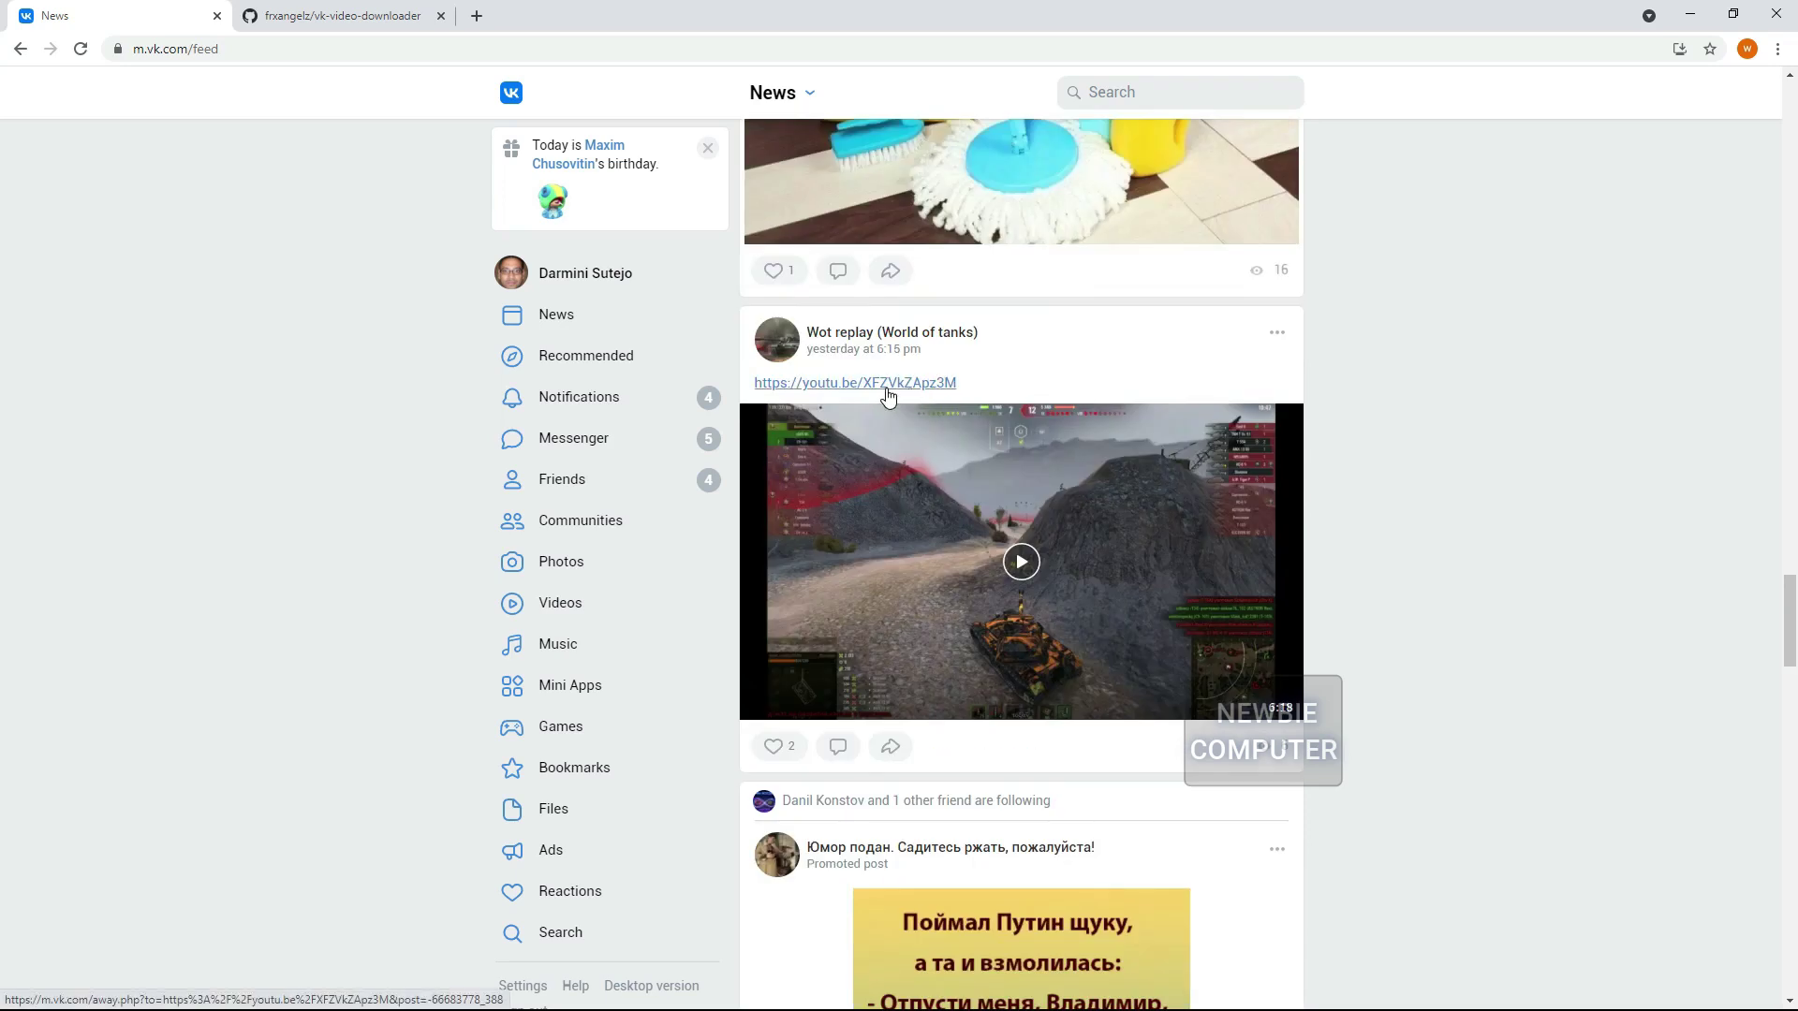
scroll(1203, 466, down, 20)
scroll(1206, 468, down, 3)
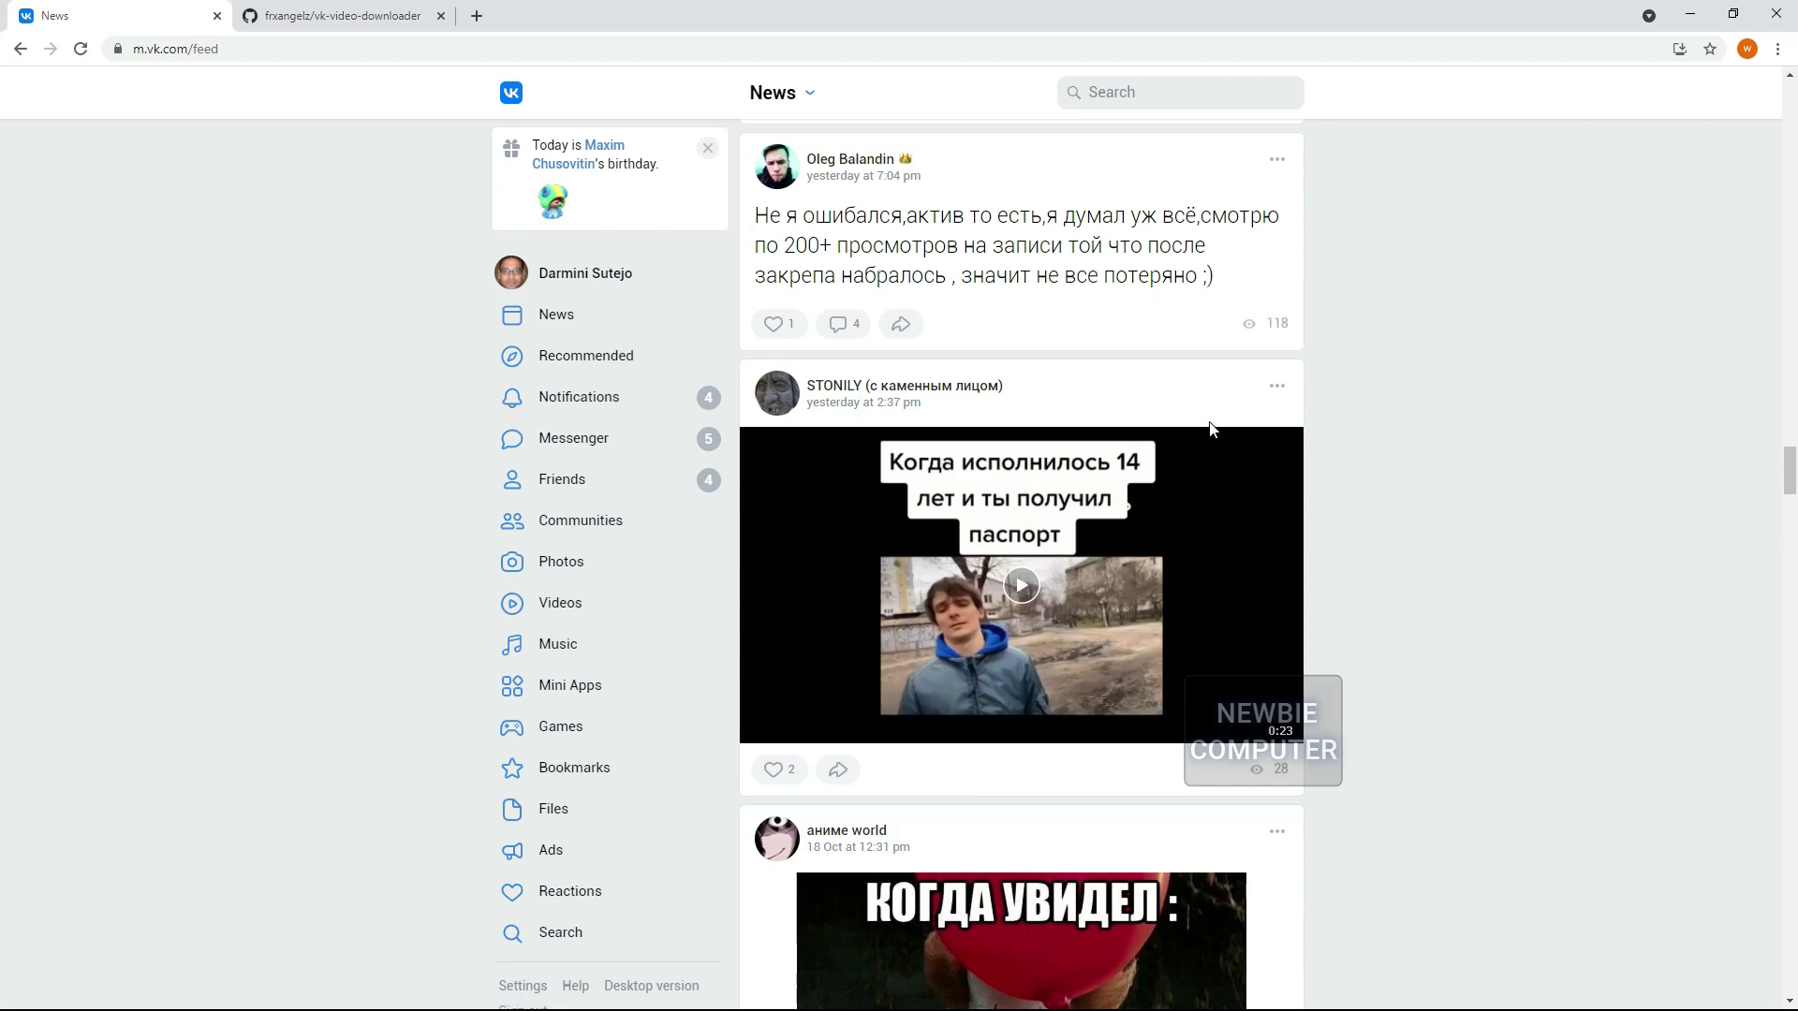
click(1233, 494)
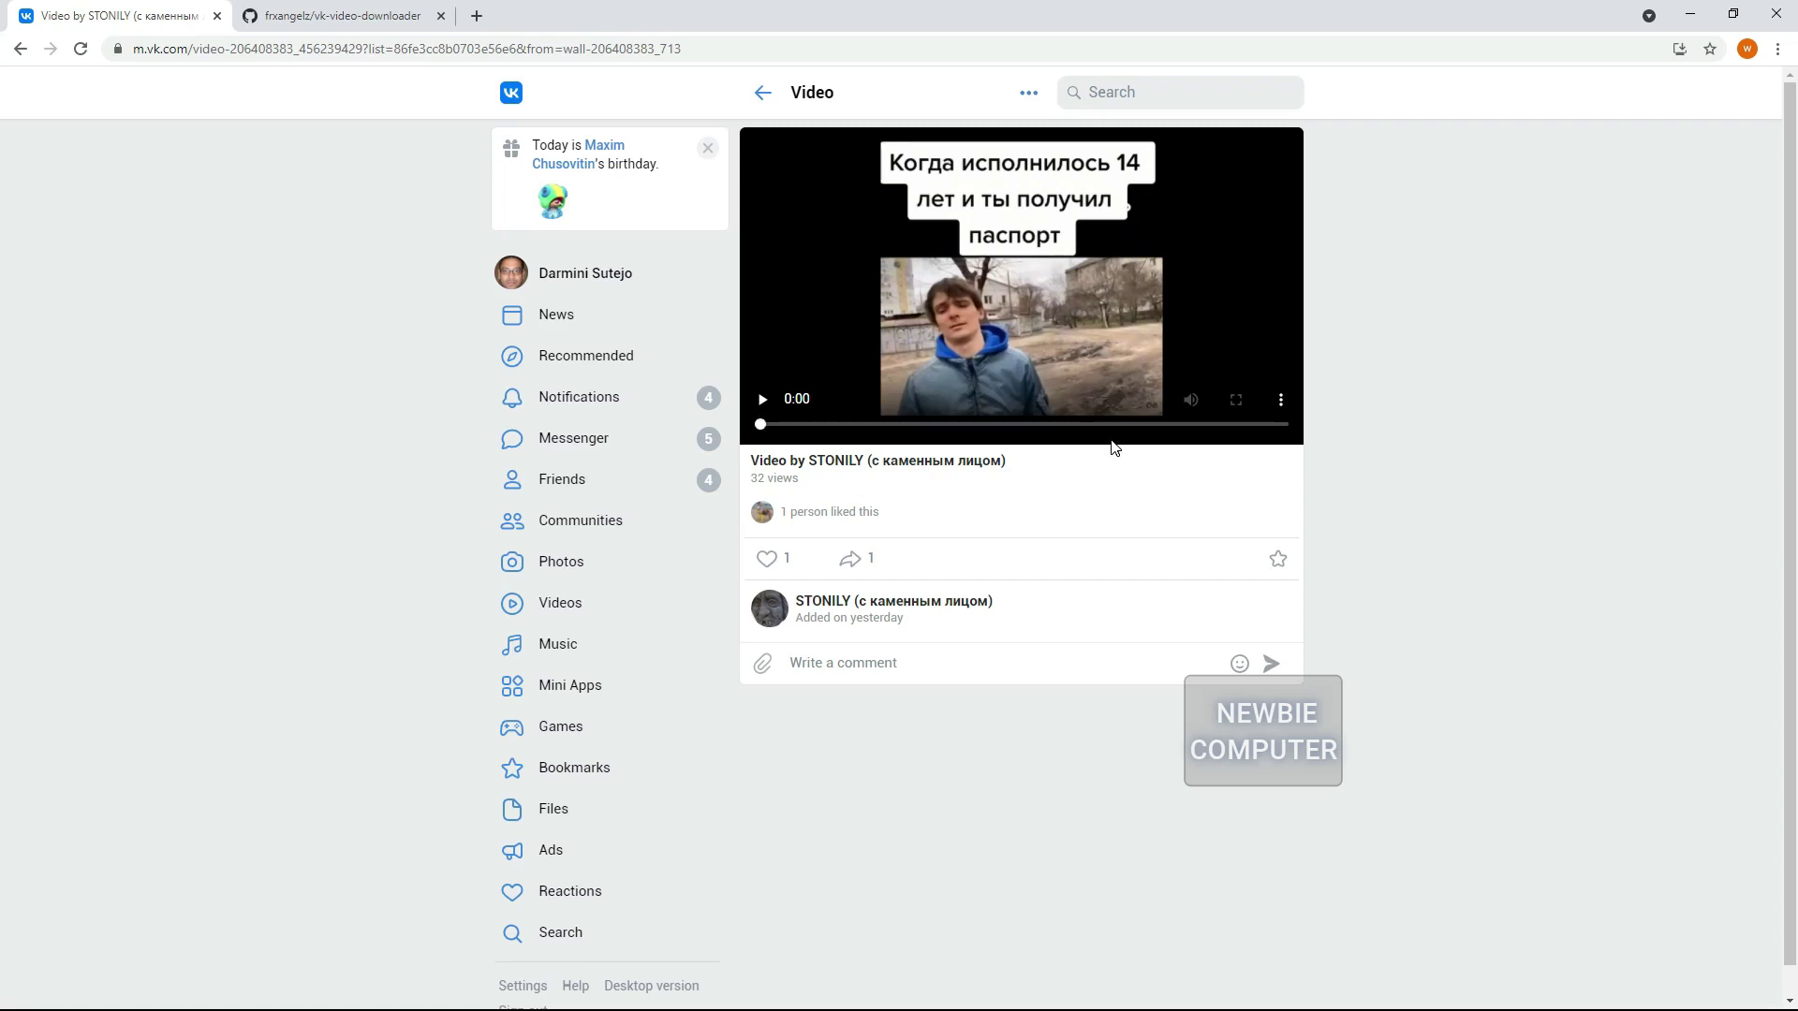
- Inspect the mobile video's markup and open the first of its four MP4 <source> src URLs
right_click(1047, 458)
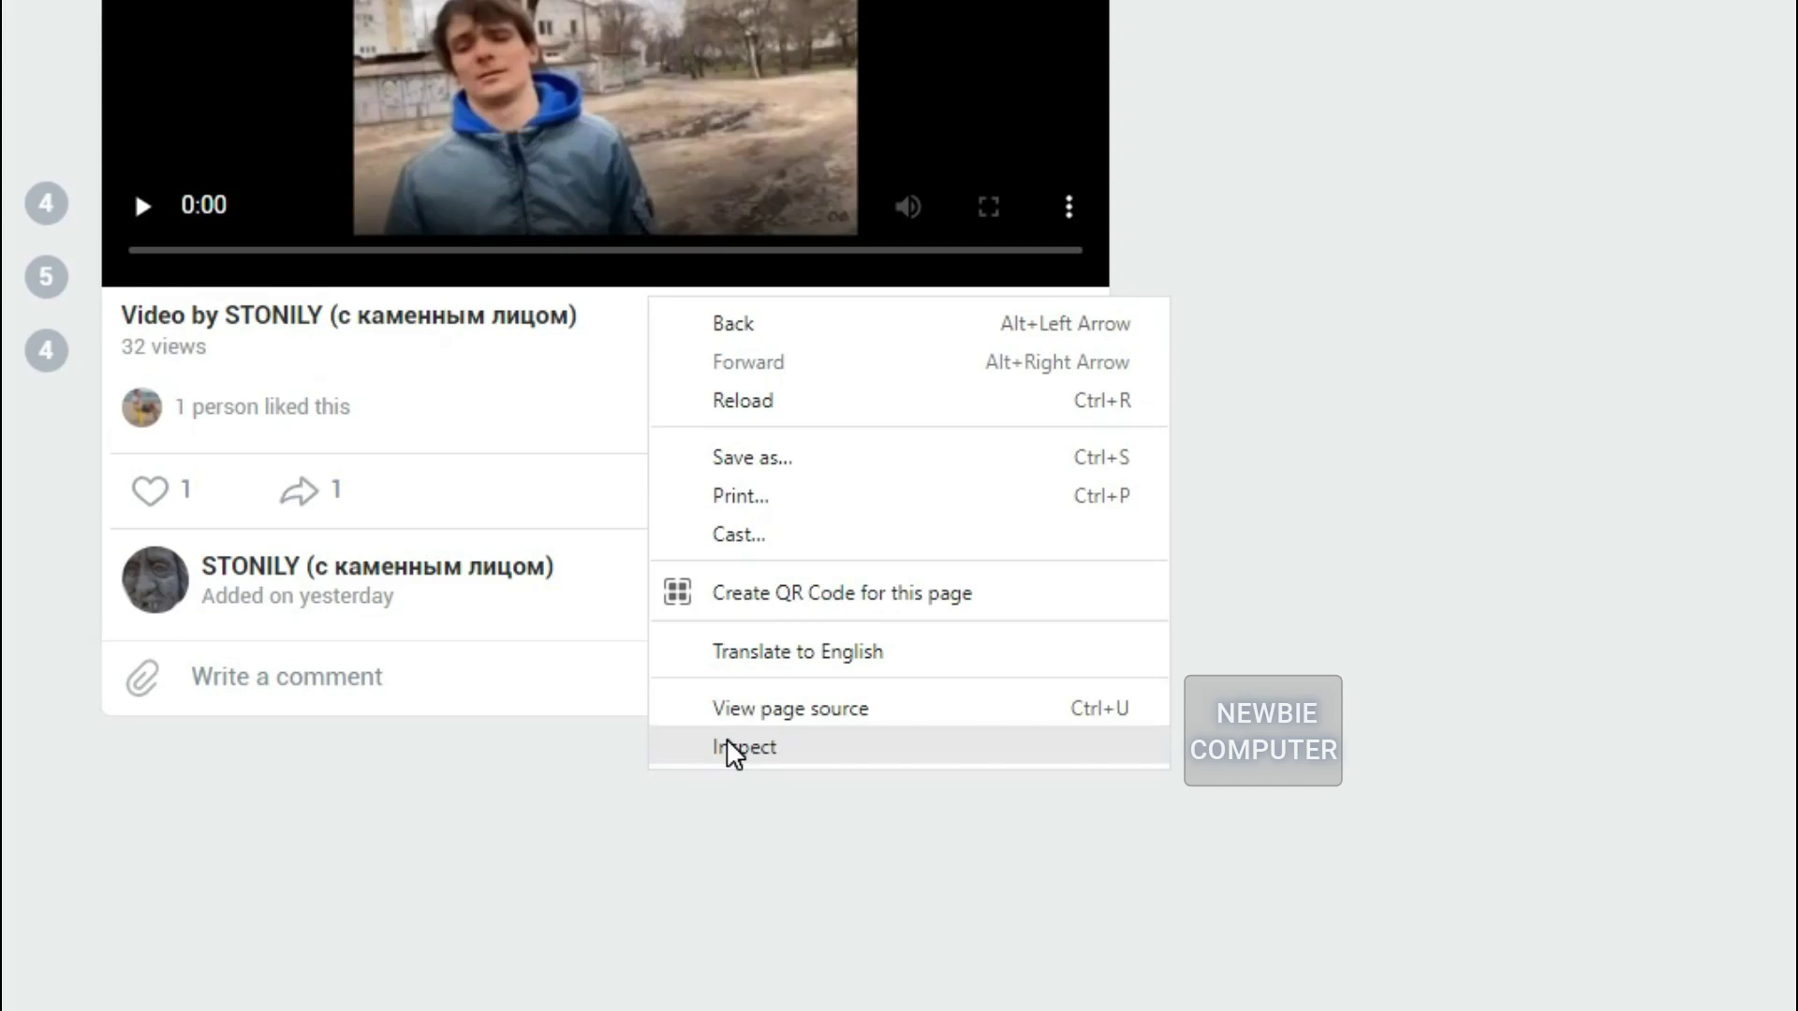
click(729, 746)
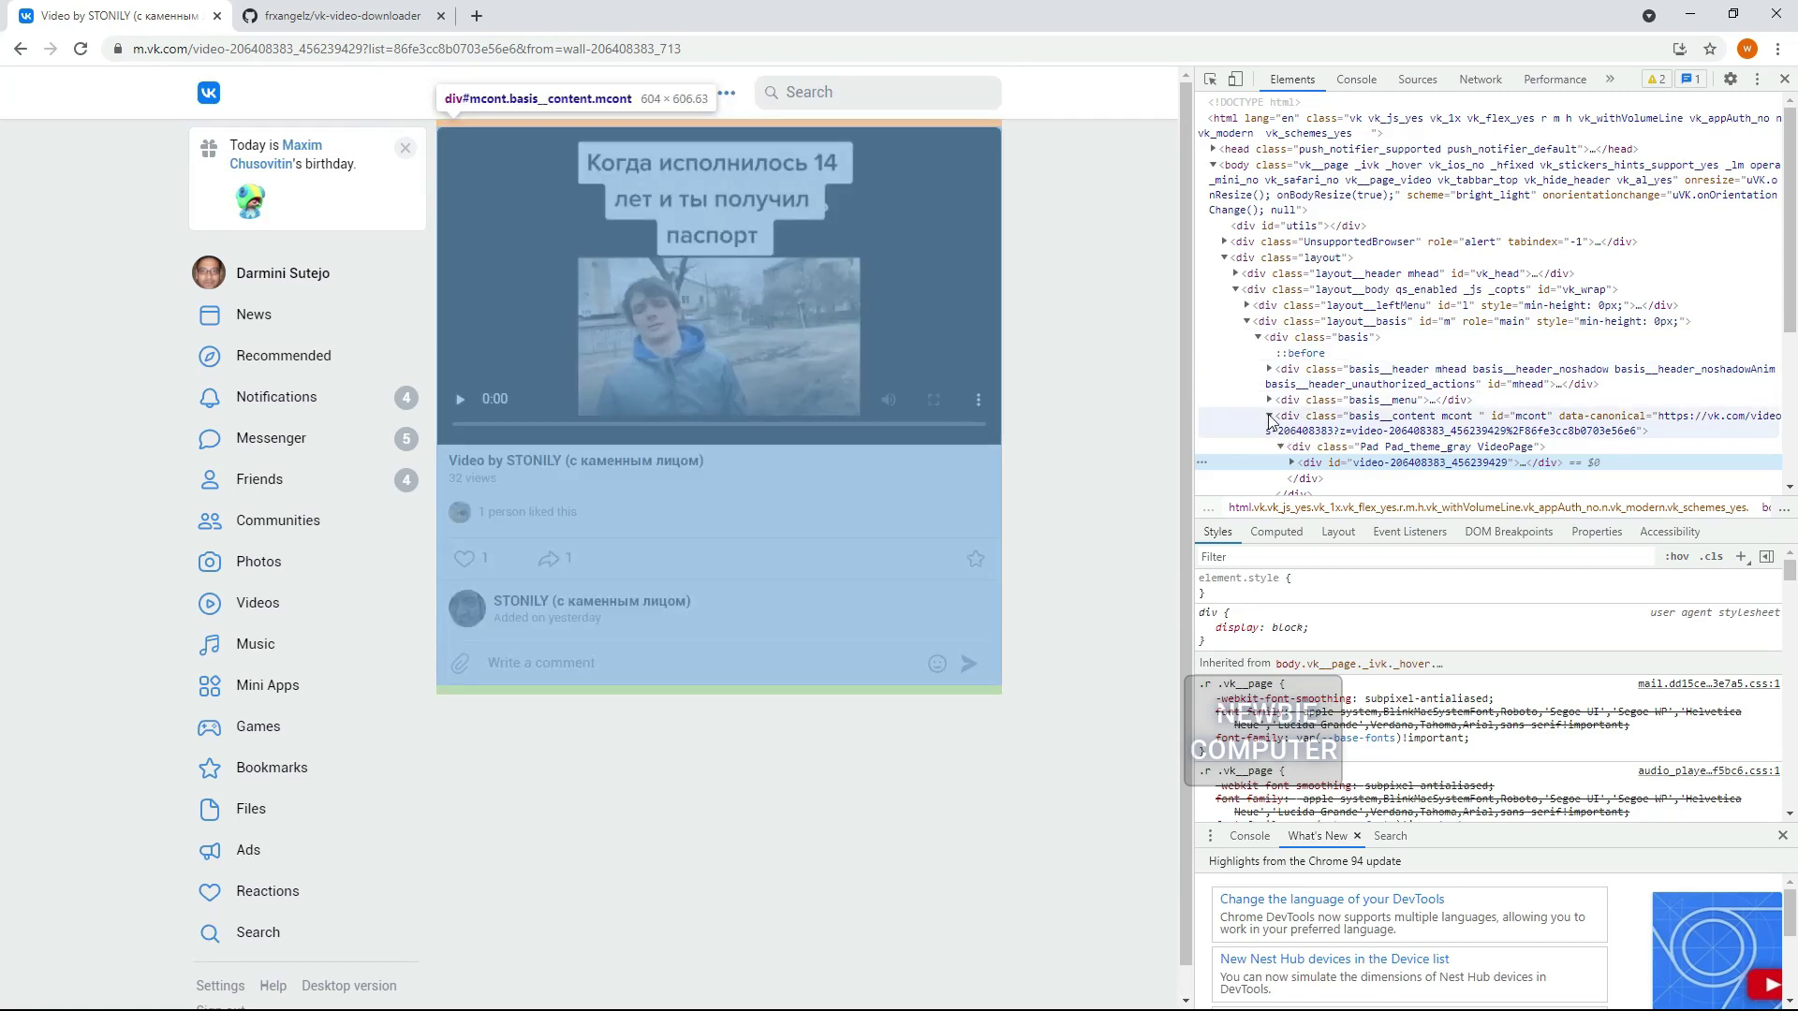
click(1291, 462)
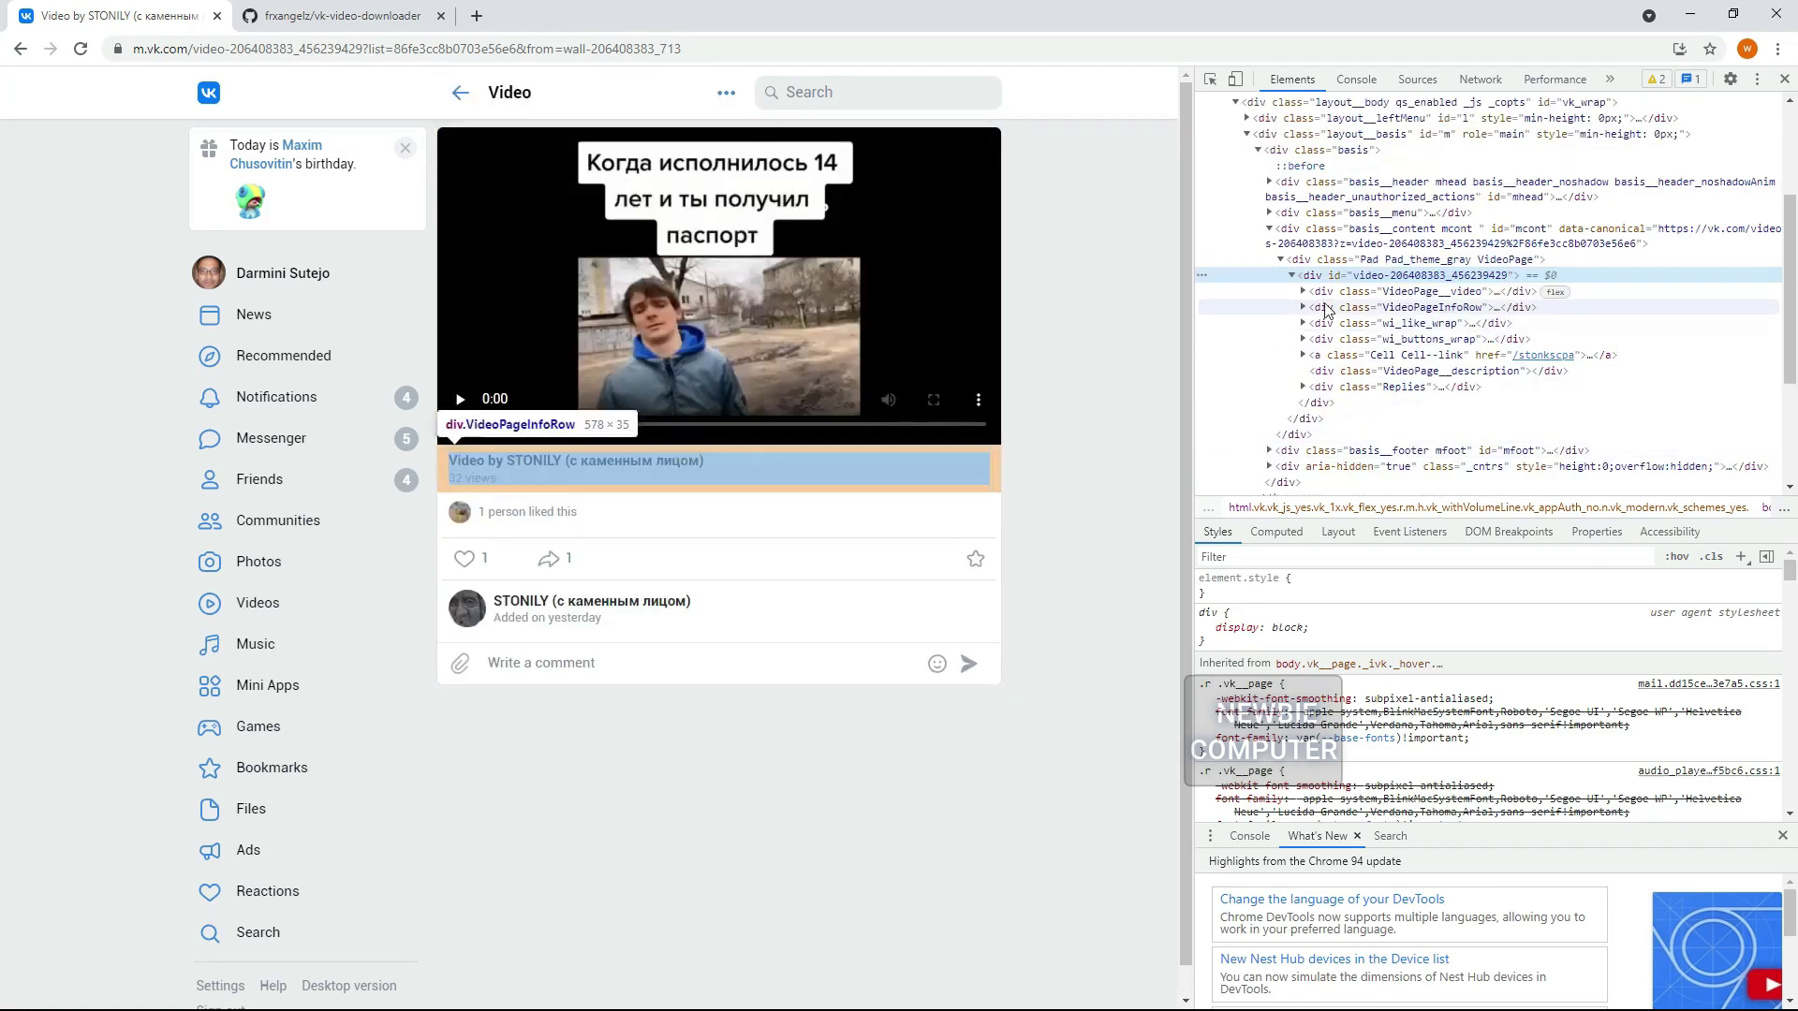
click(1302, 291)
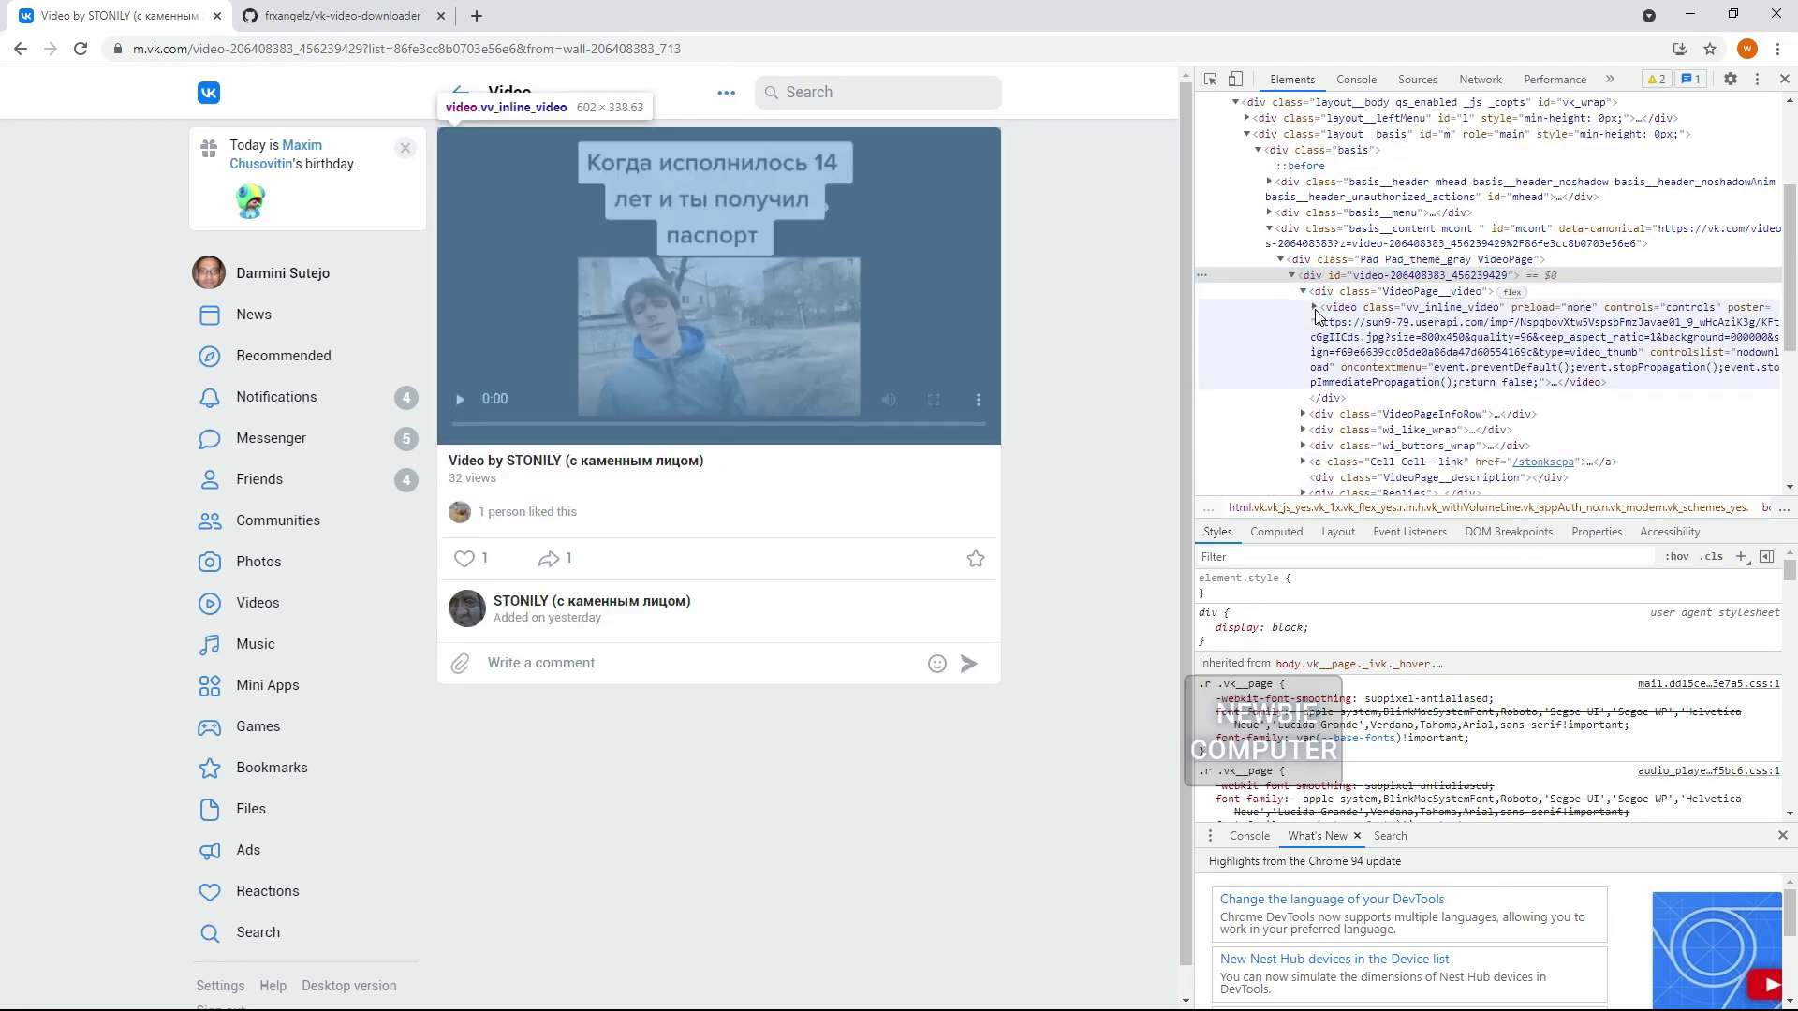
click(1314, 308)
scroll(1458, 308, down, 2)
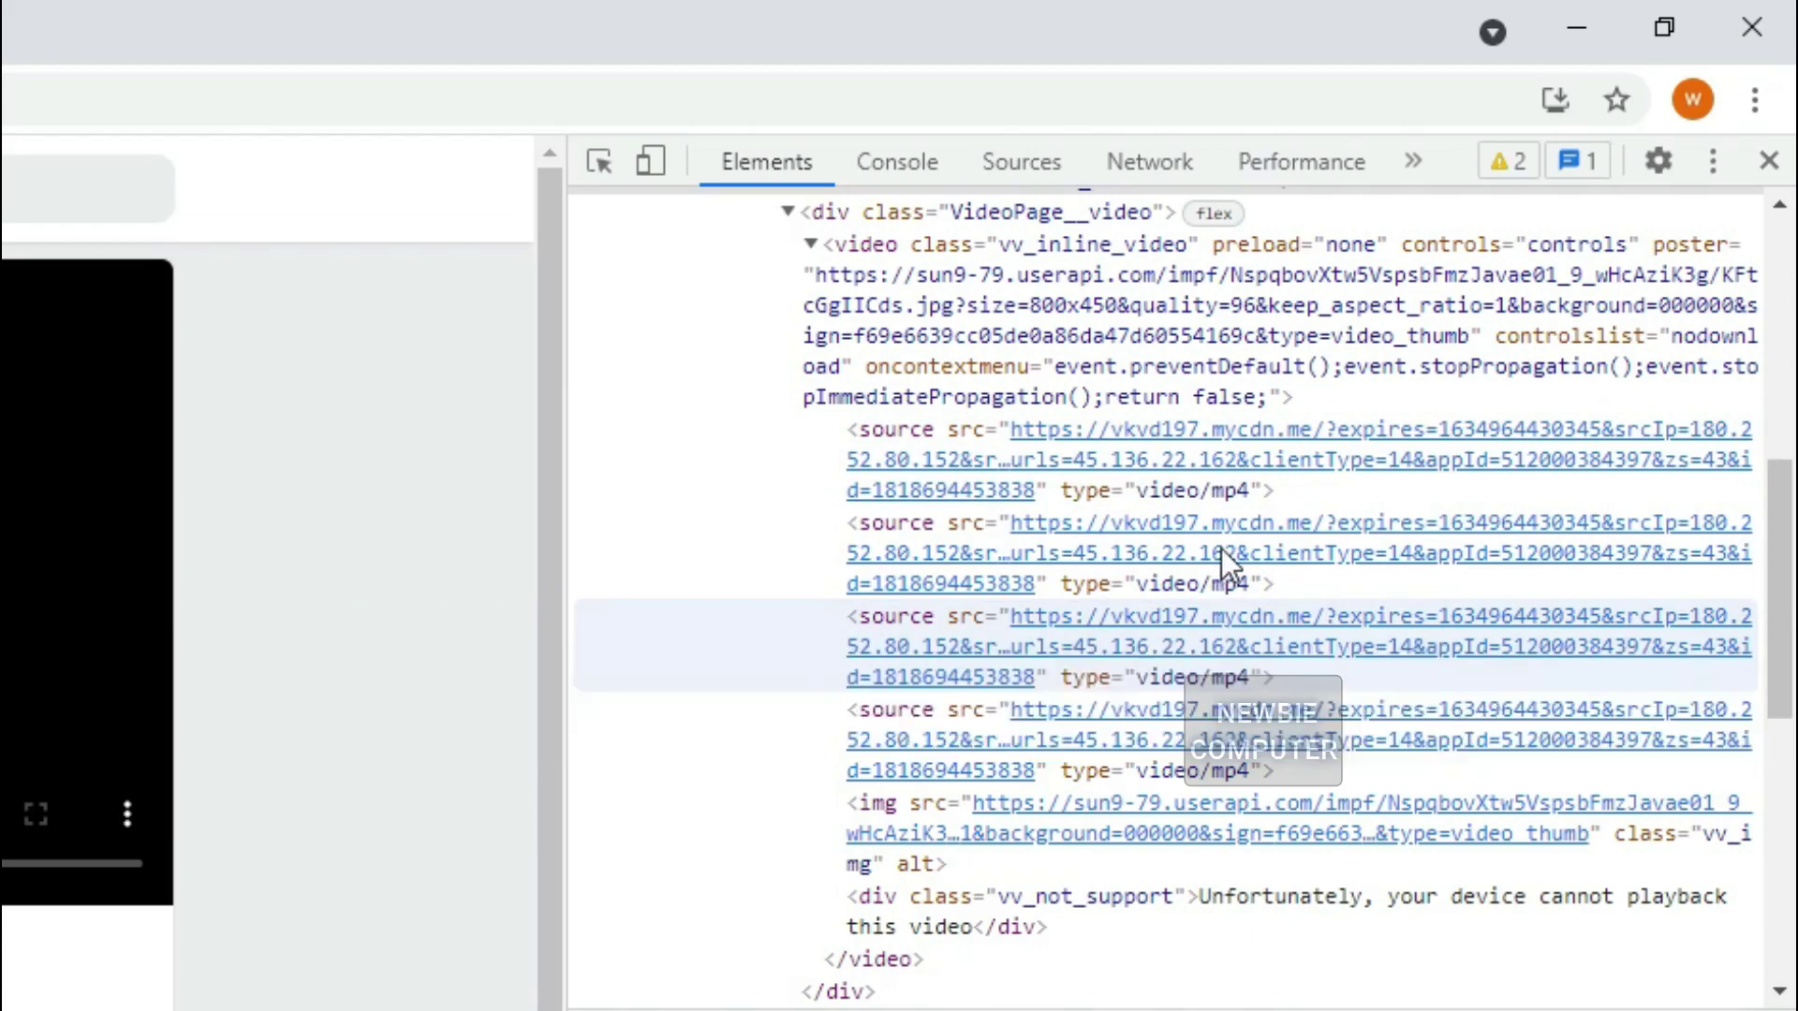
click(1206, 451)
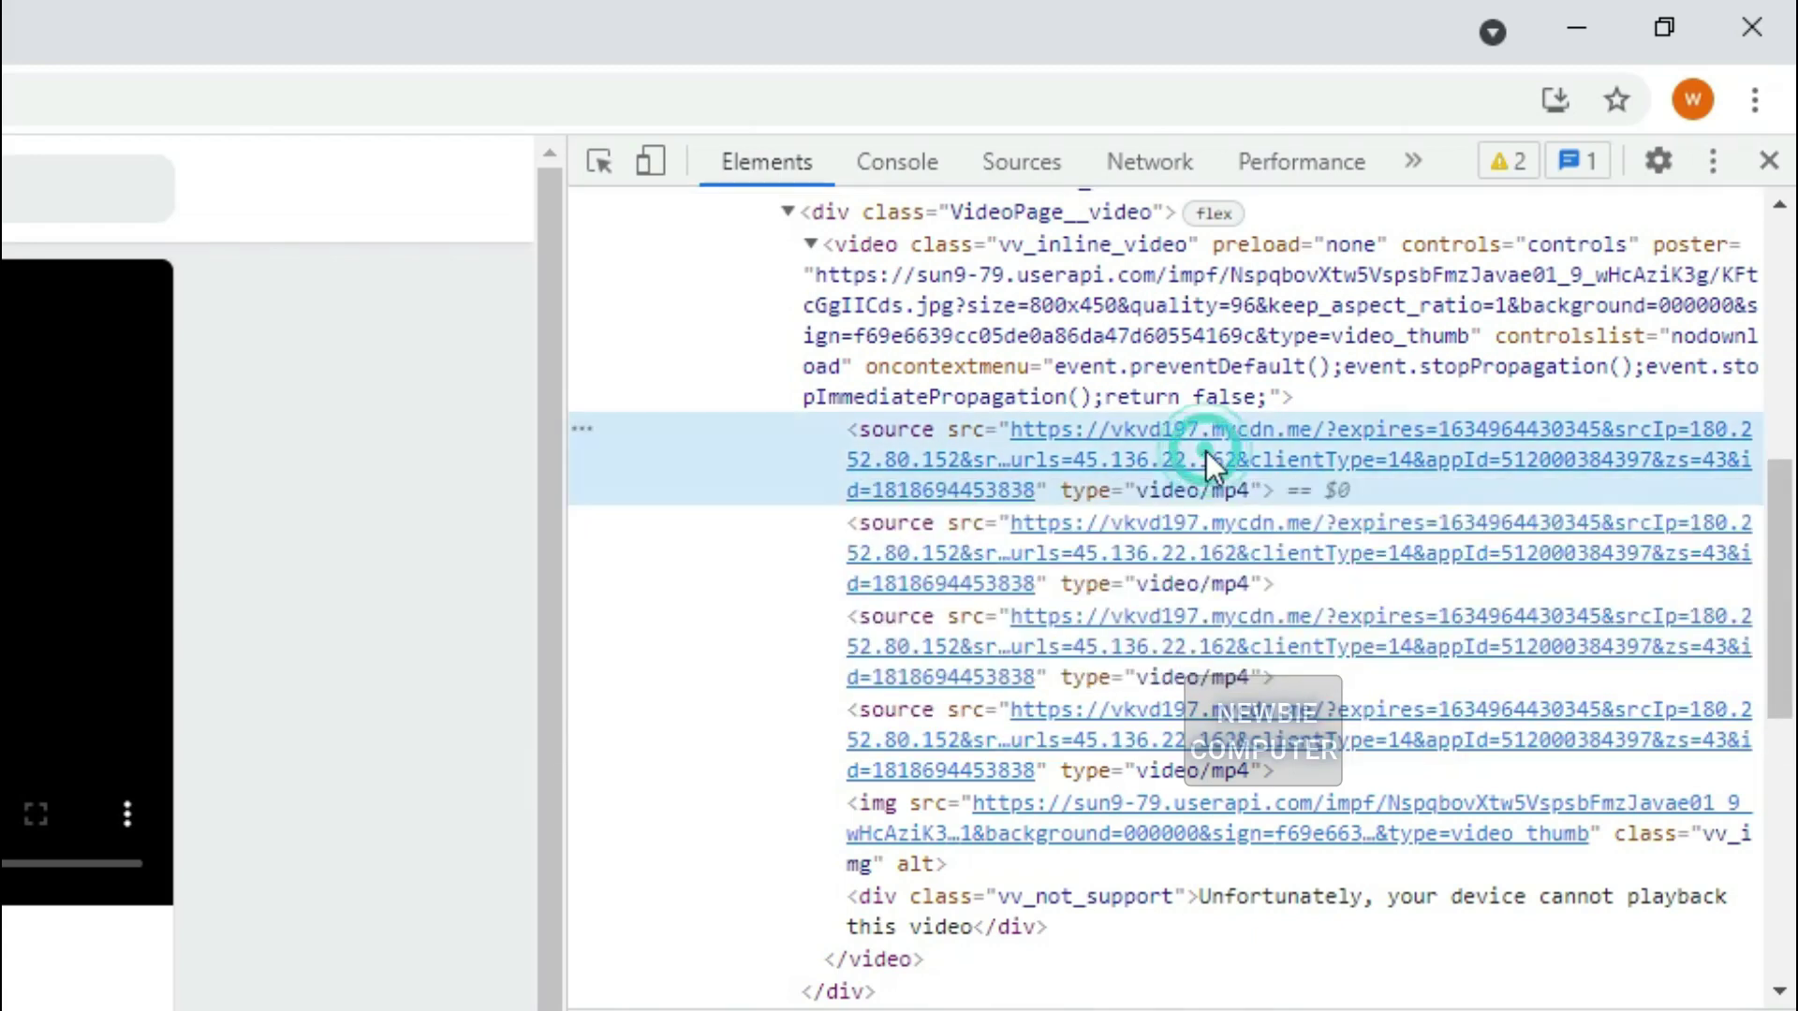
double_click(1206, 451)
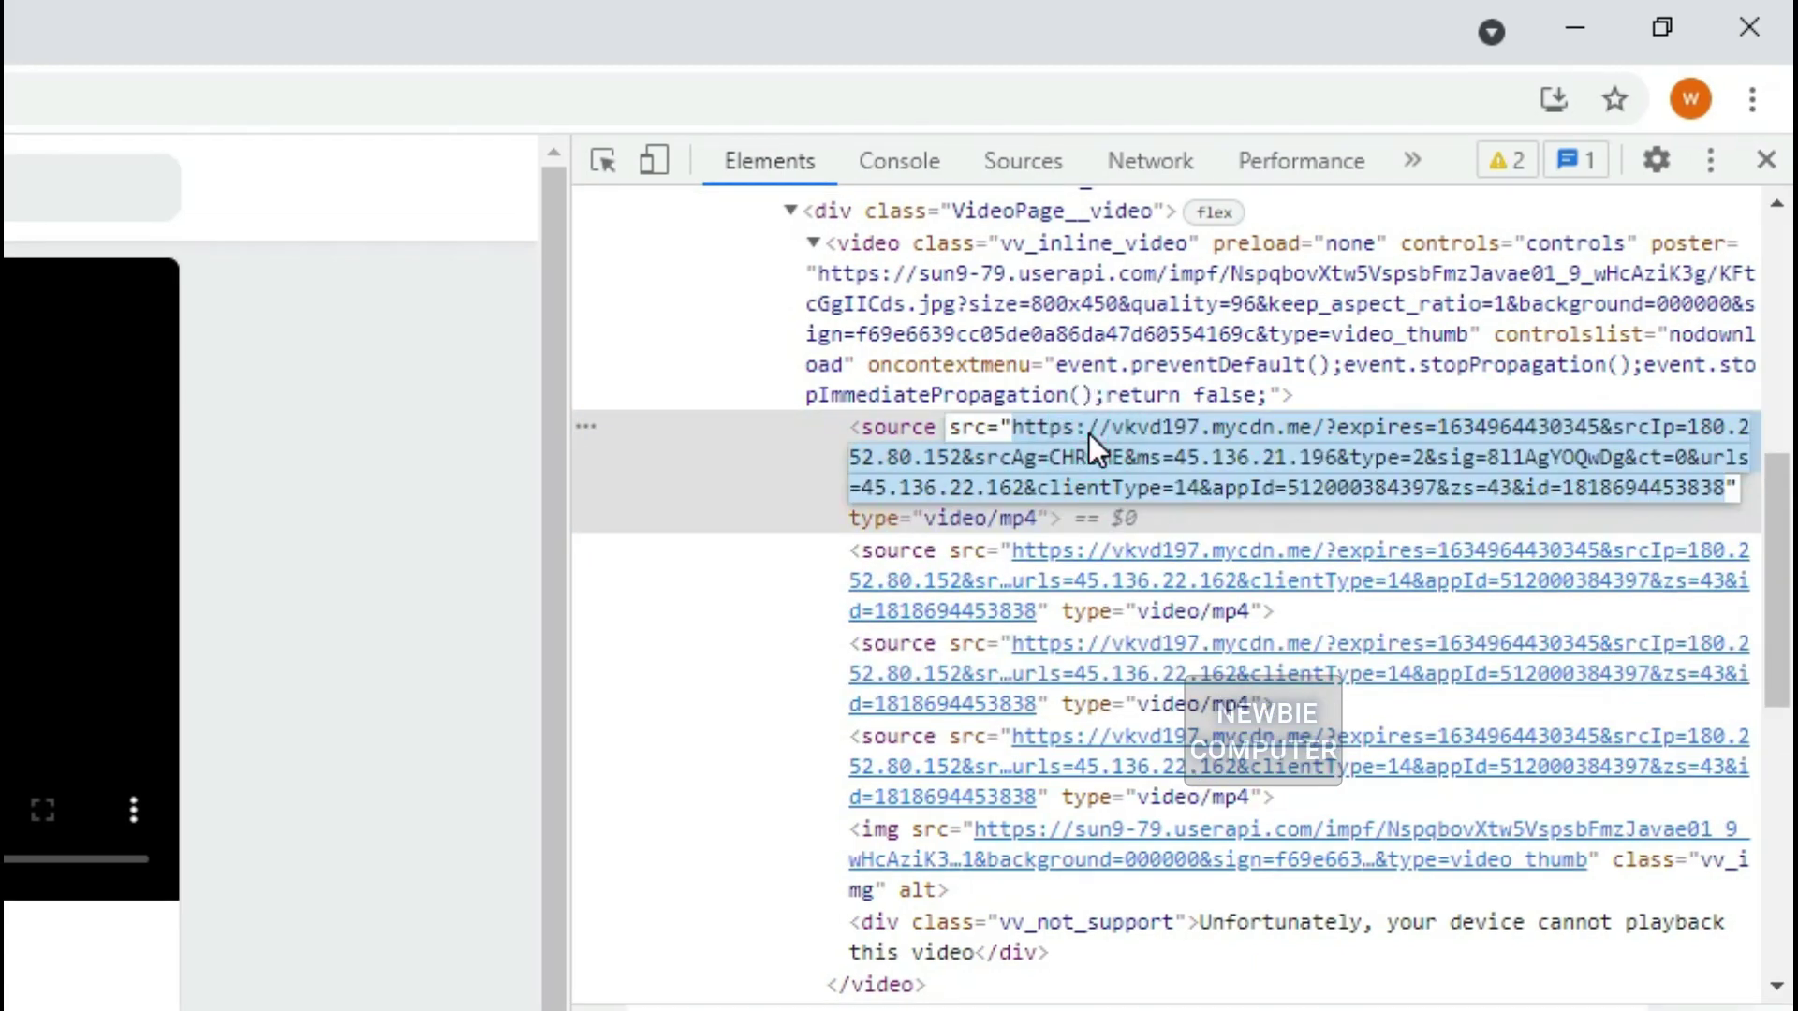
- Copy the source URL to download 1818694453838.mp4, then show it in the Downloads folder
right_click(1098, 446)
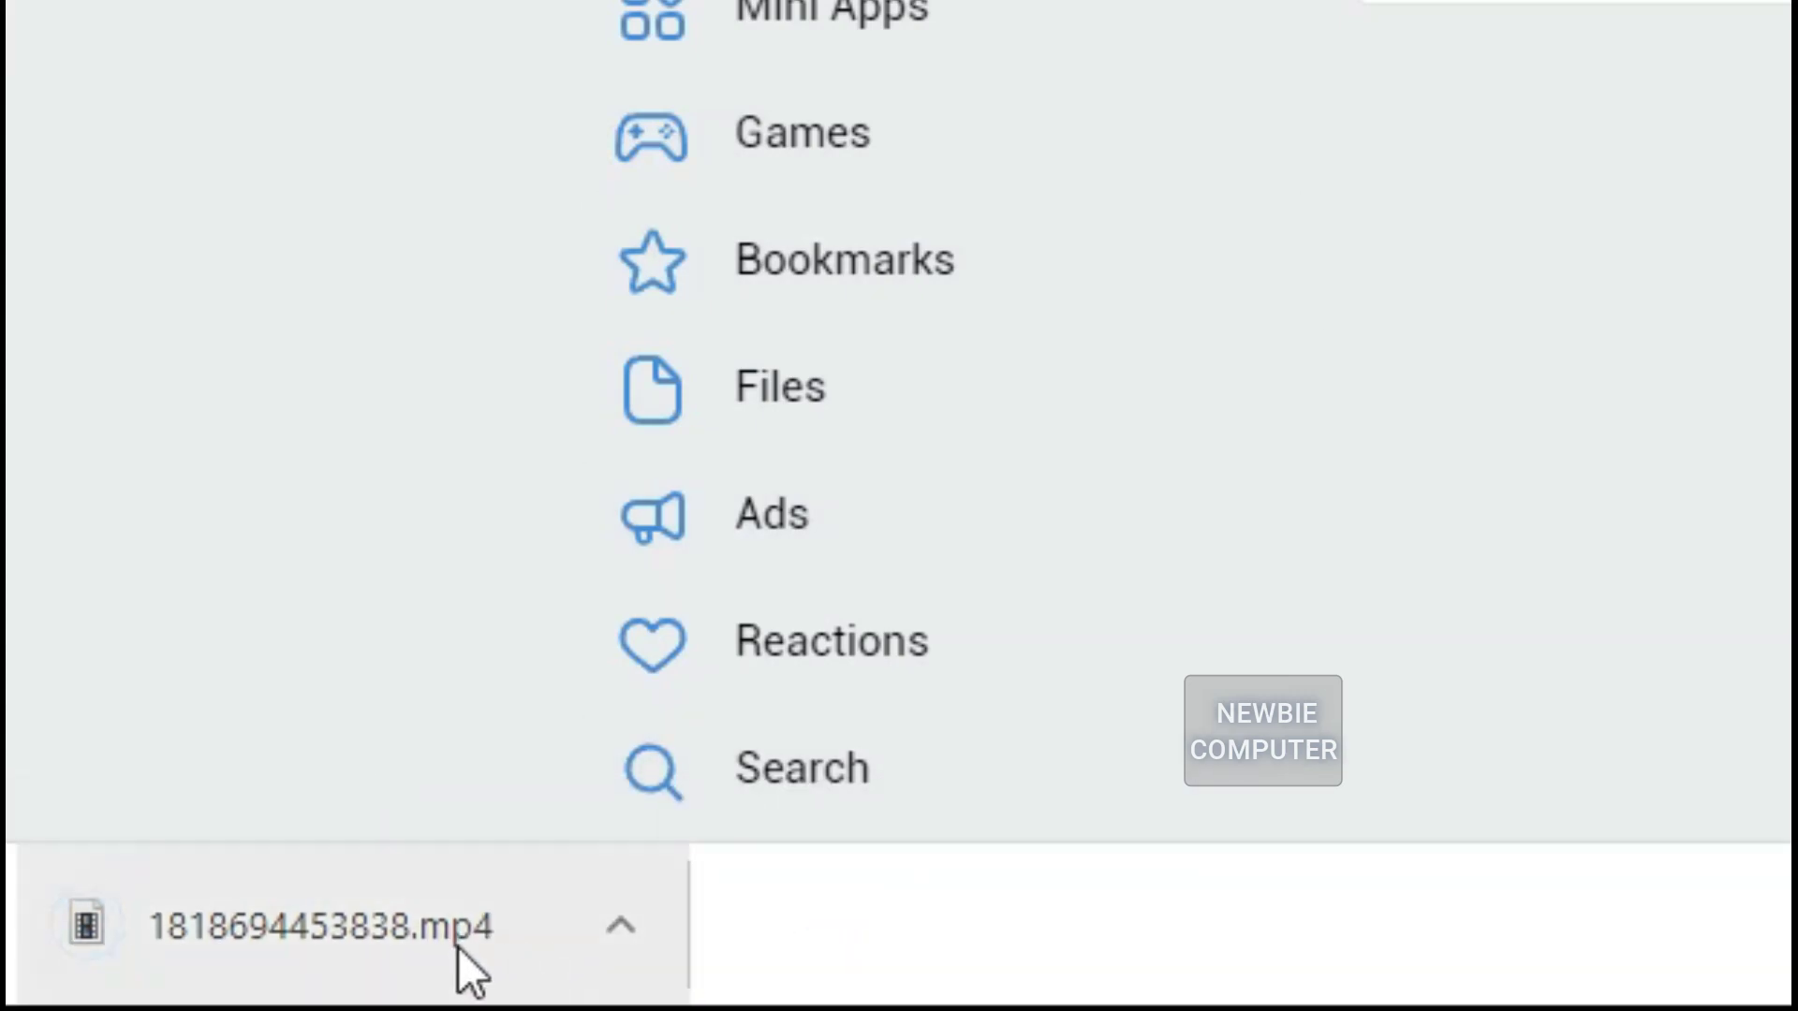
click(629, 929)
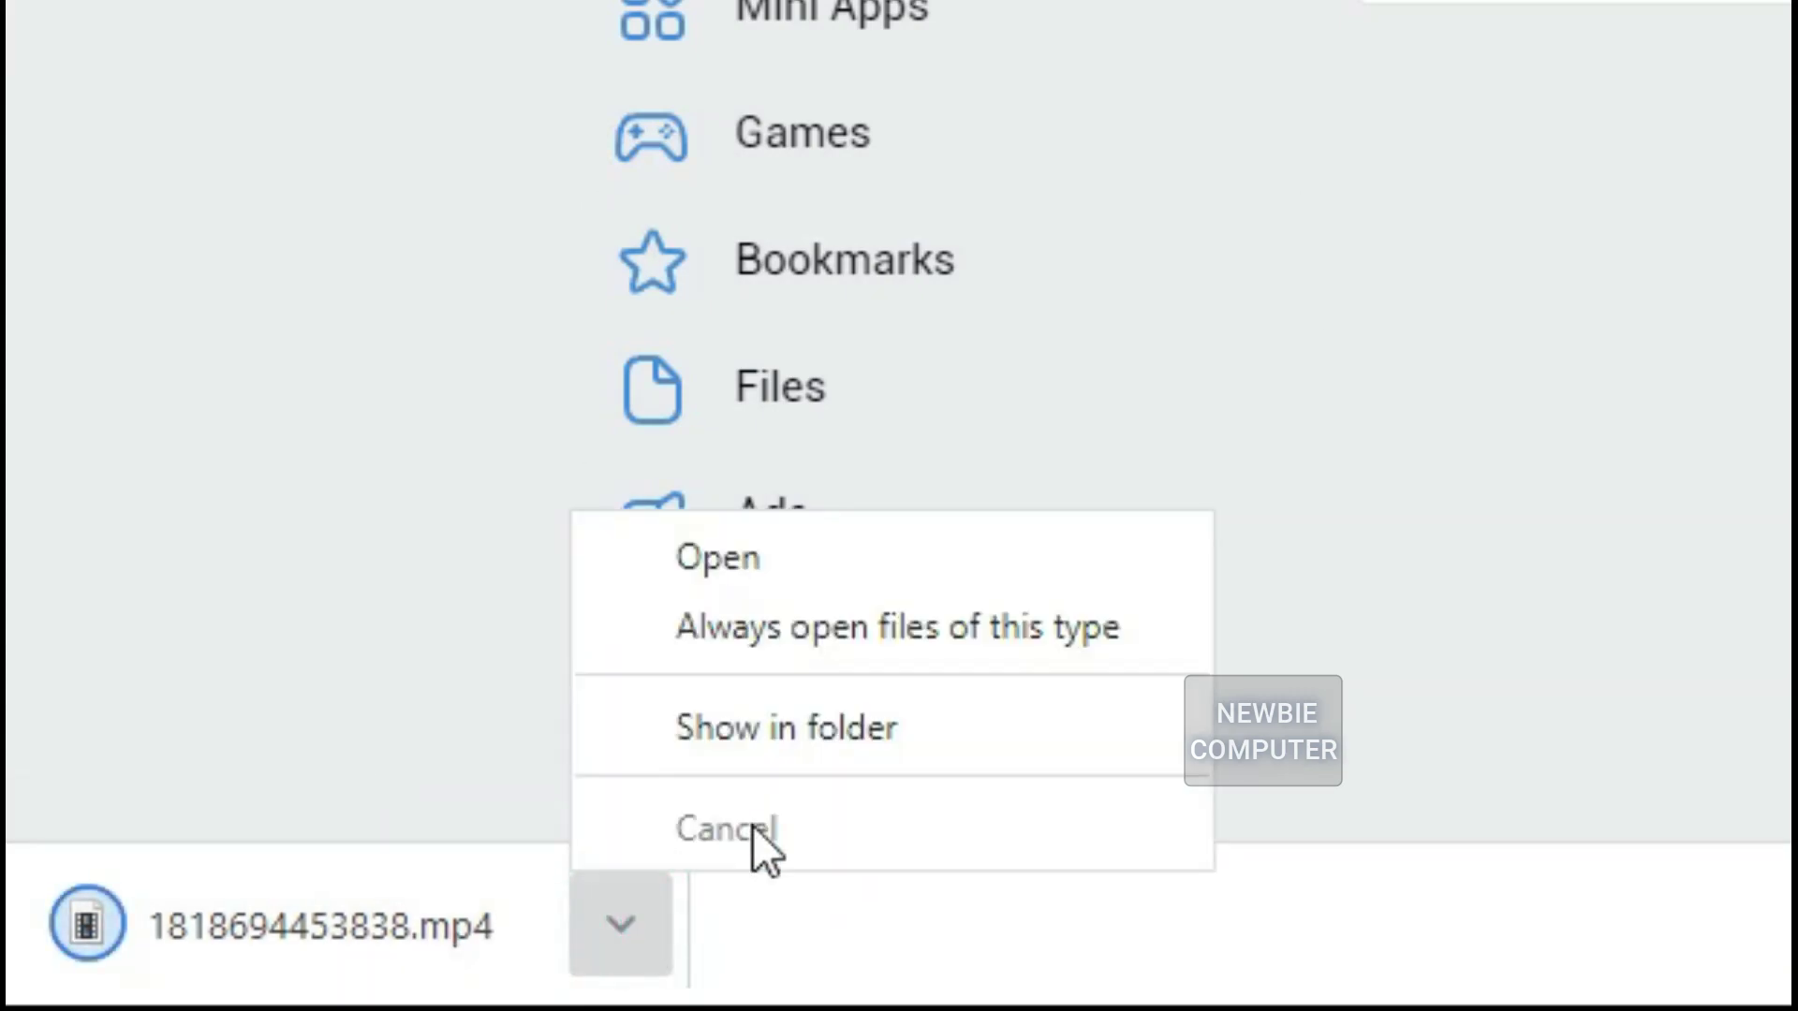
click(801, 728)
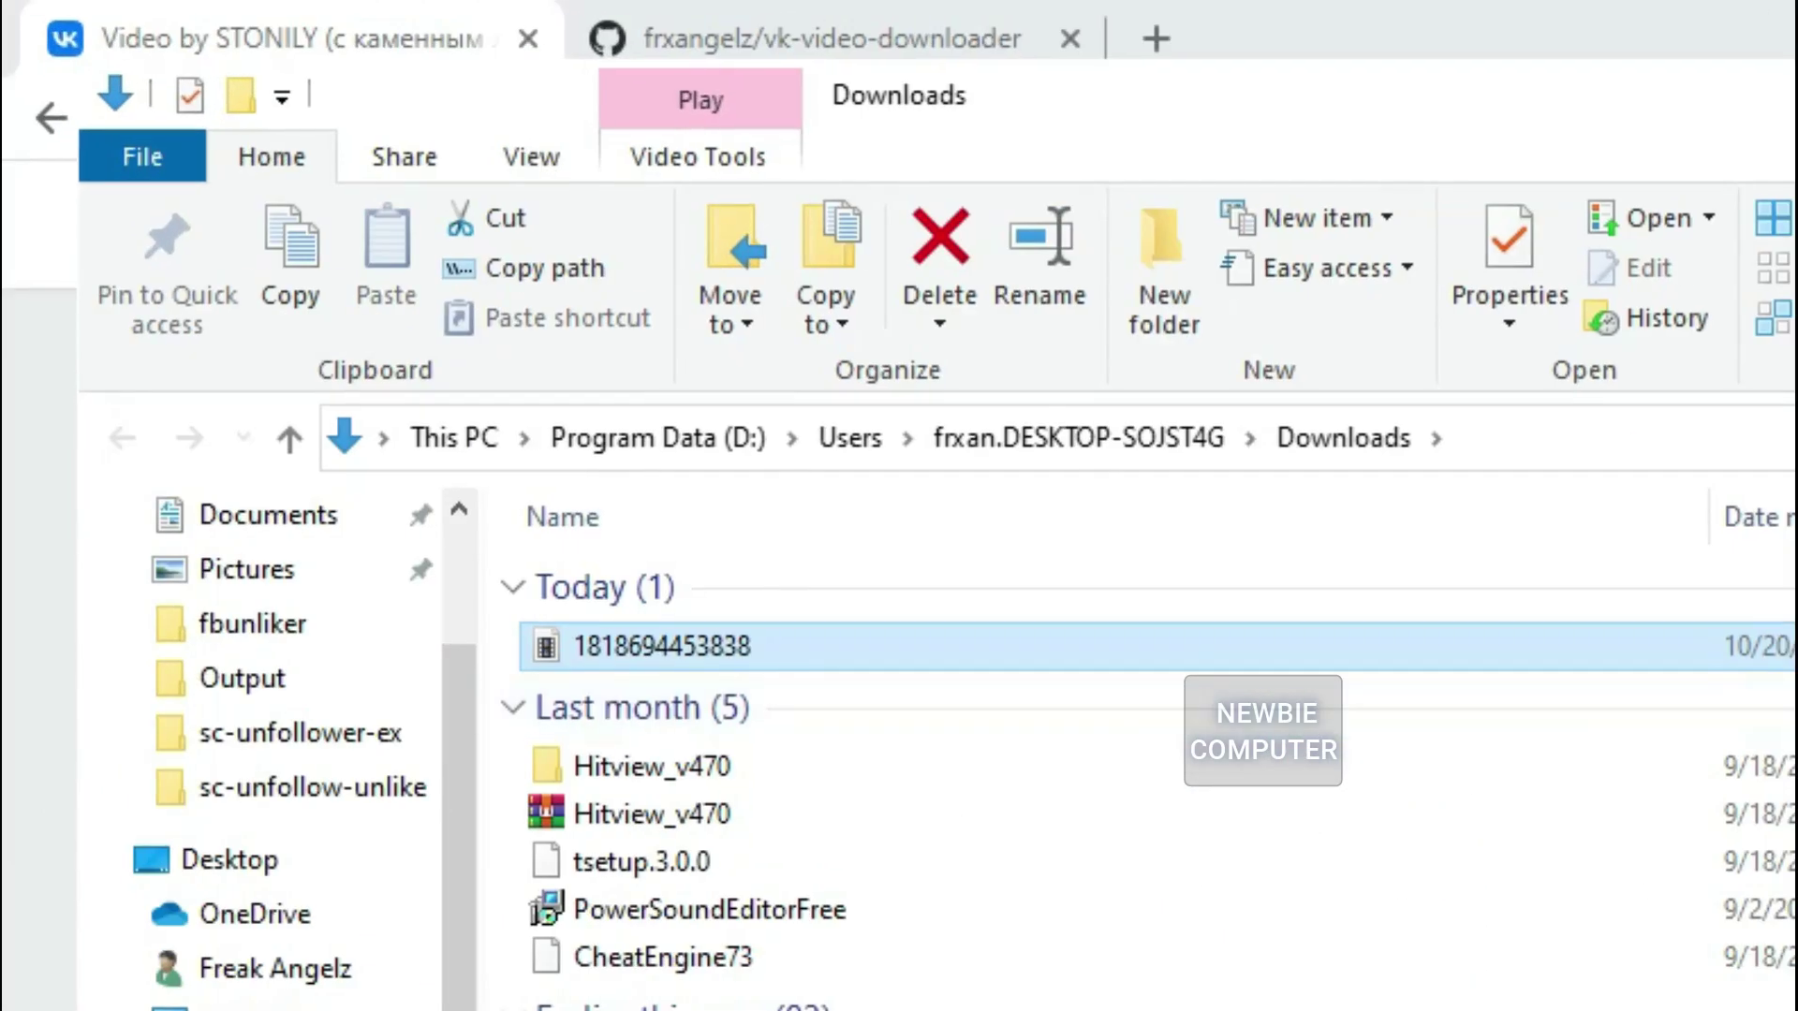
double_click(618, 647)
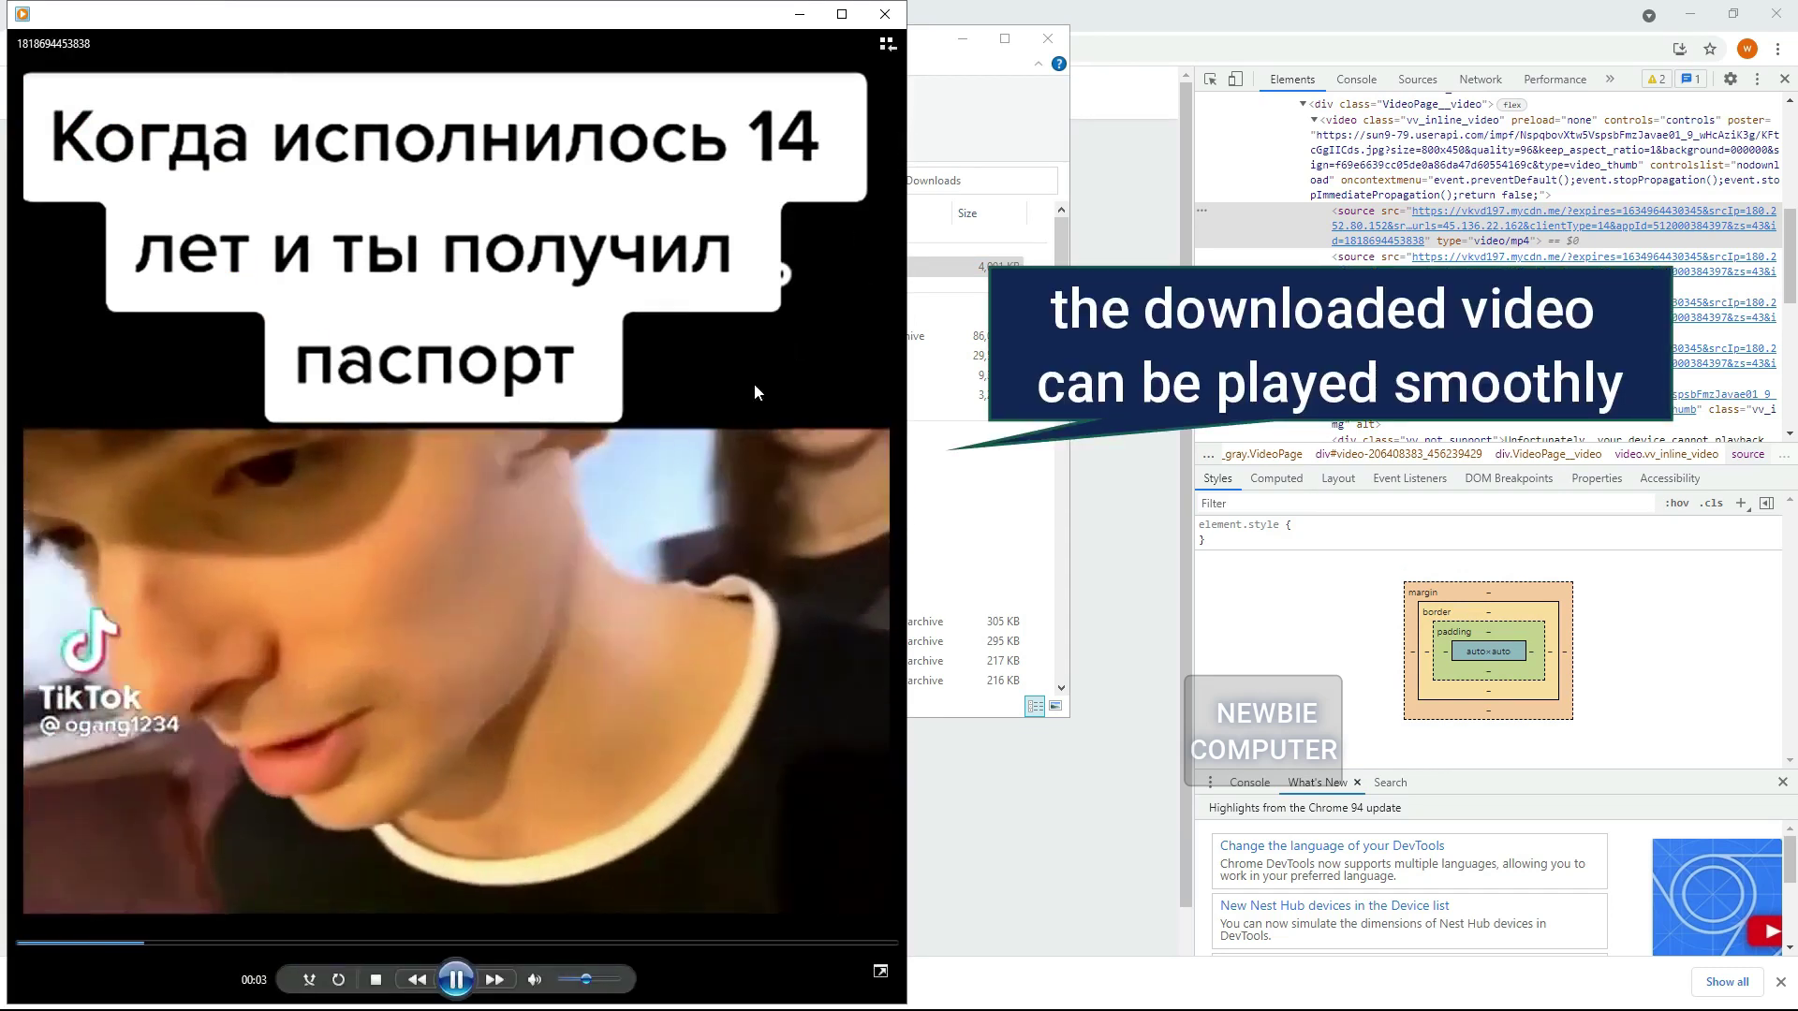
click(884, 13)
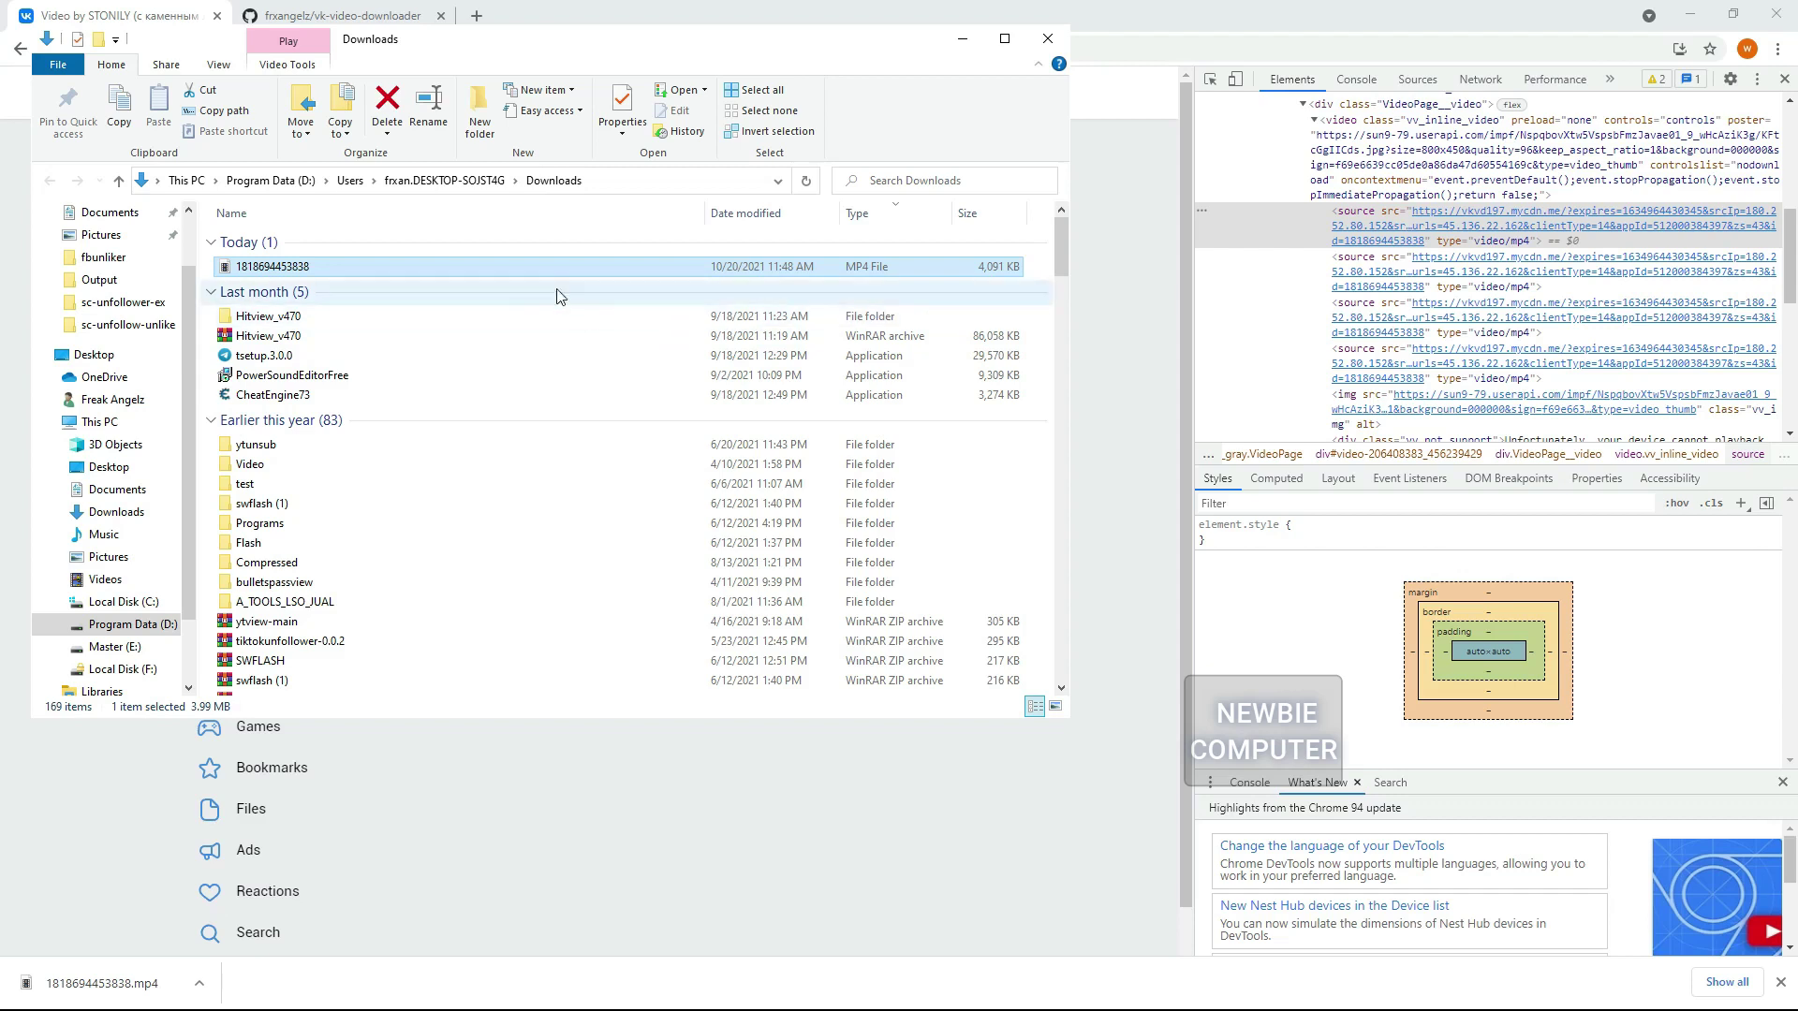
key(alt+F4)
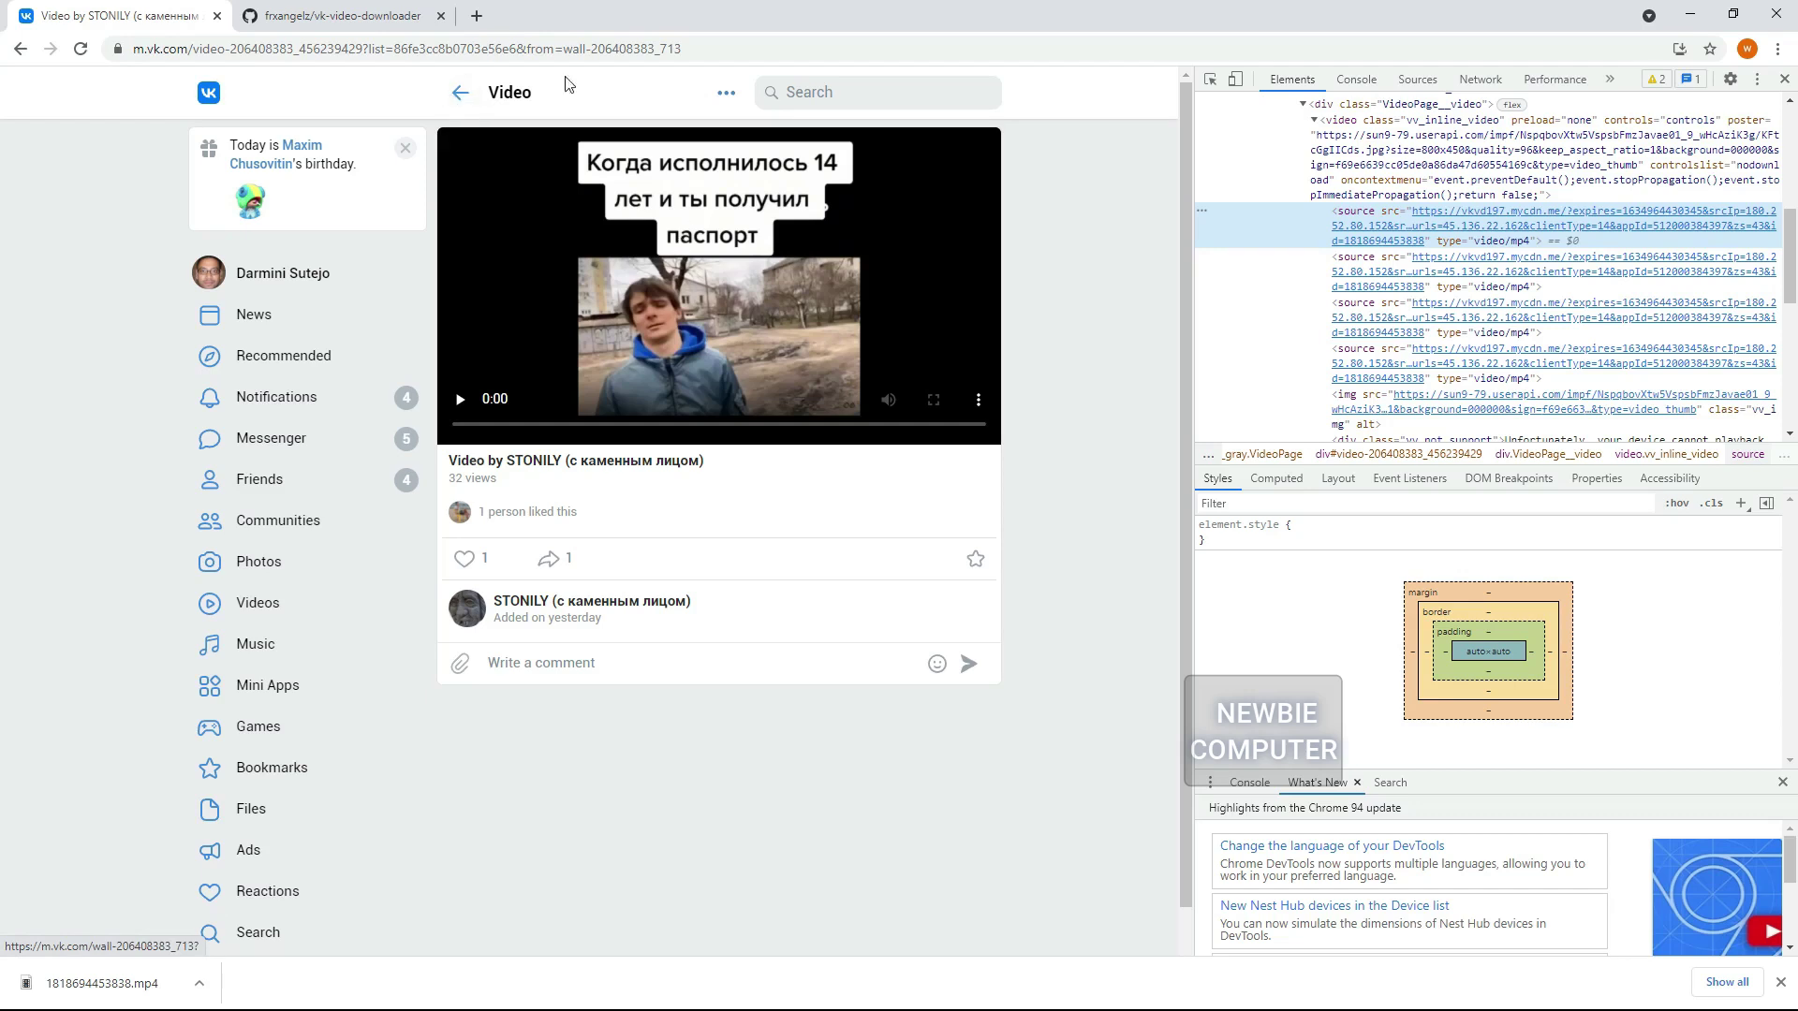
- Close the developer tools and select the vk-video-downloader repository's full web address
click(1783, 78)
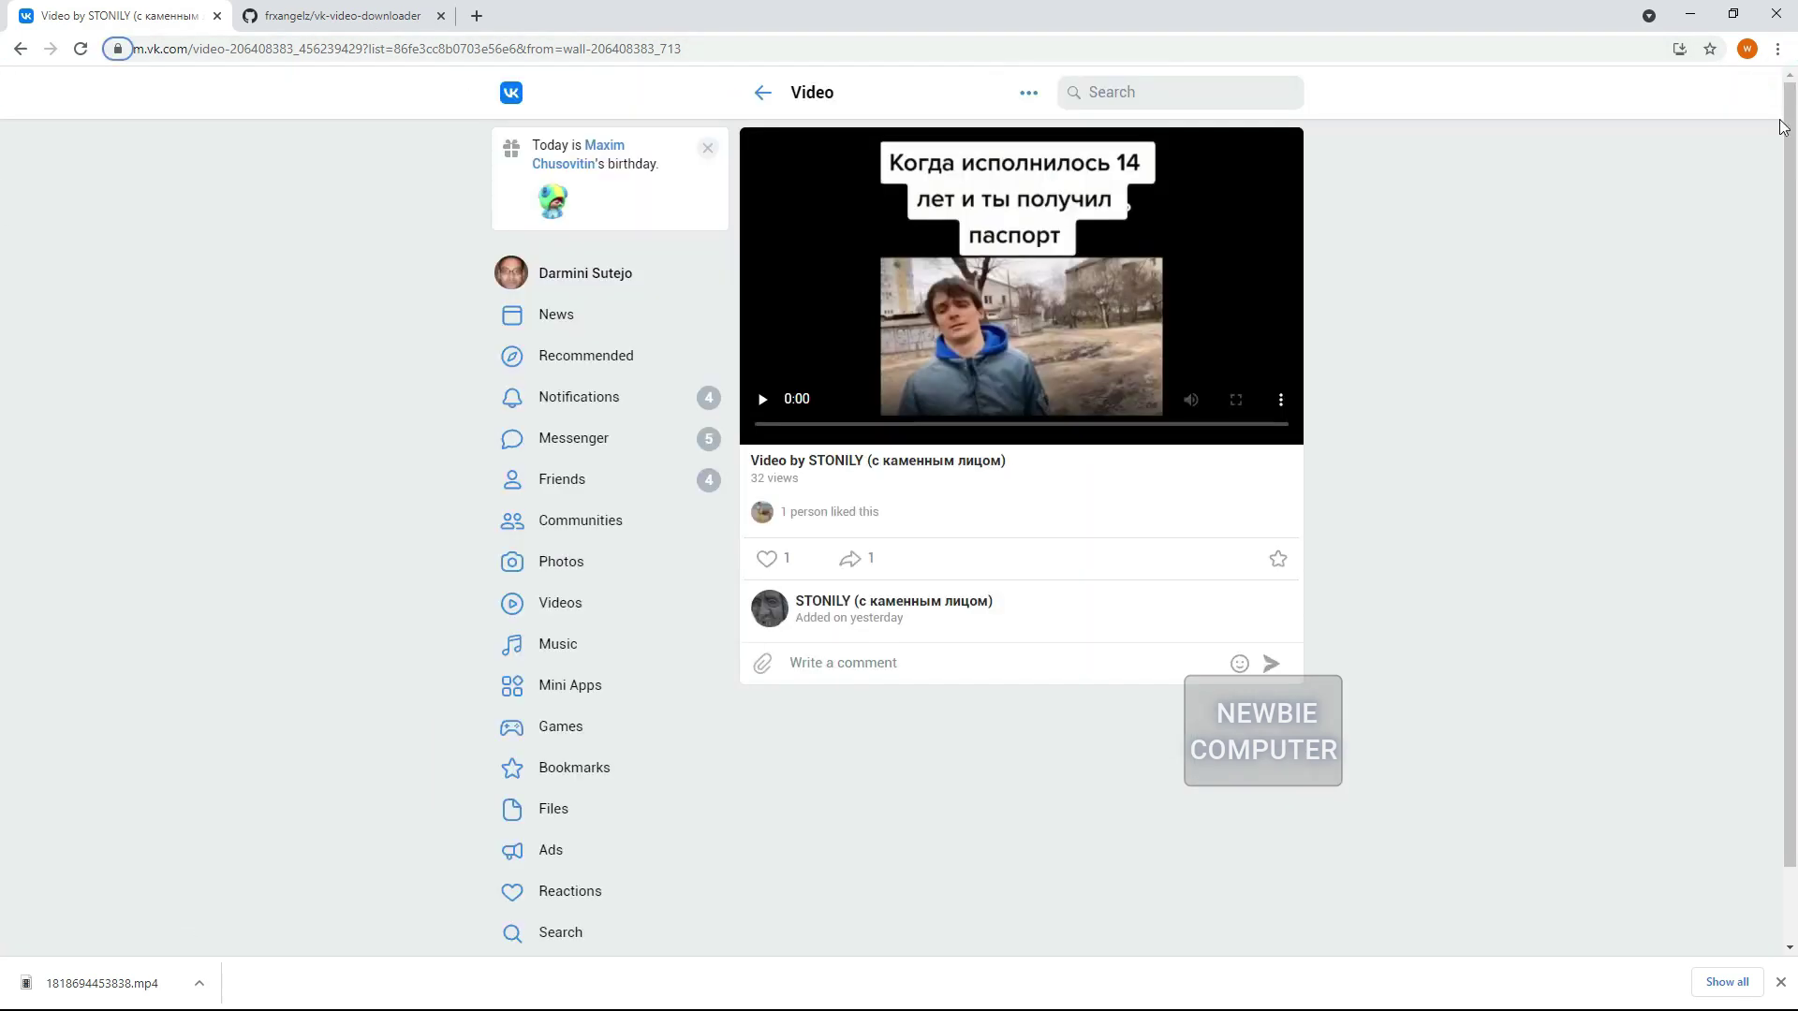
click(367, 16)
click(453, 48)
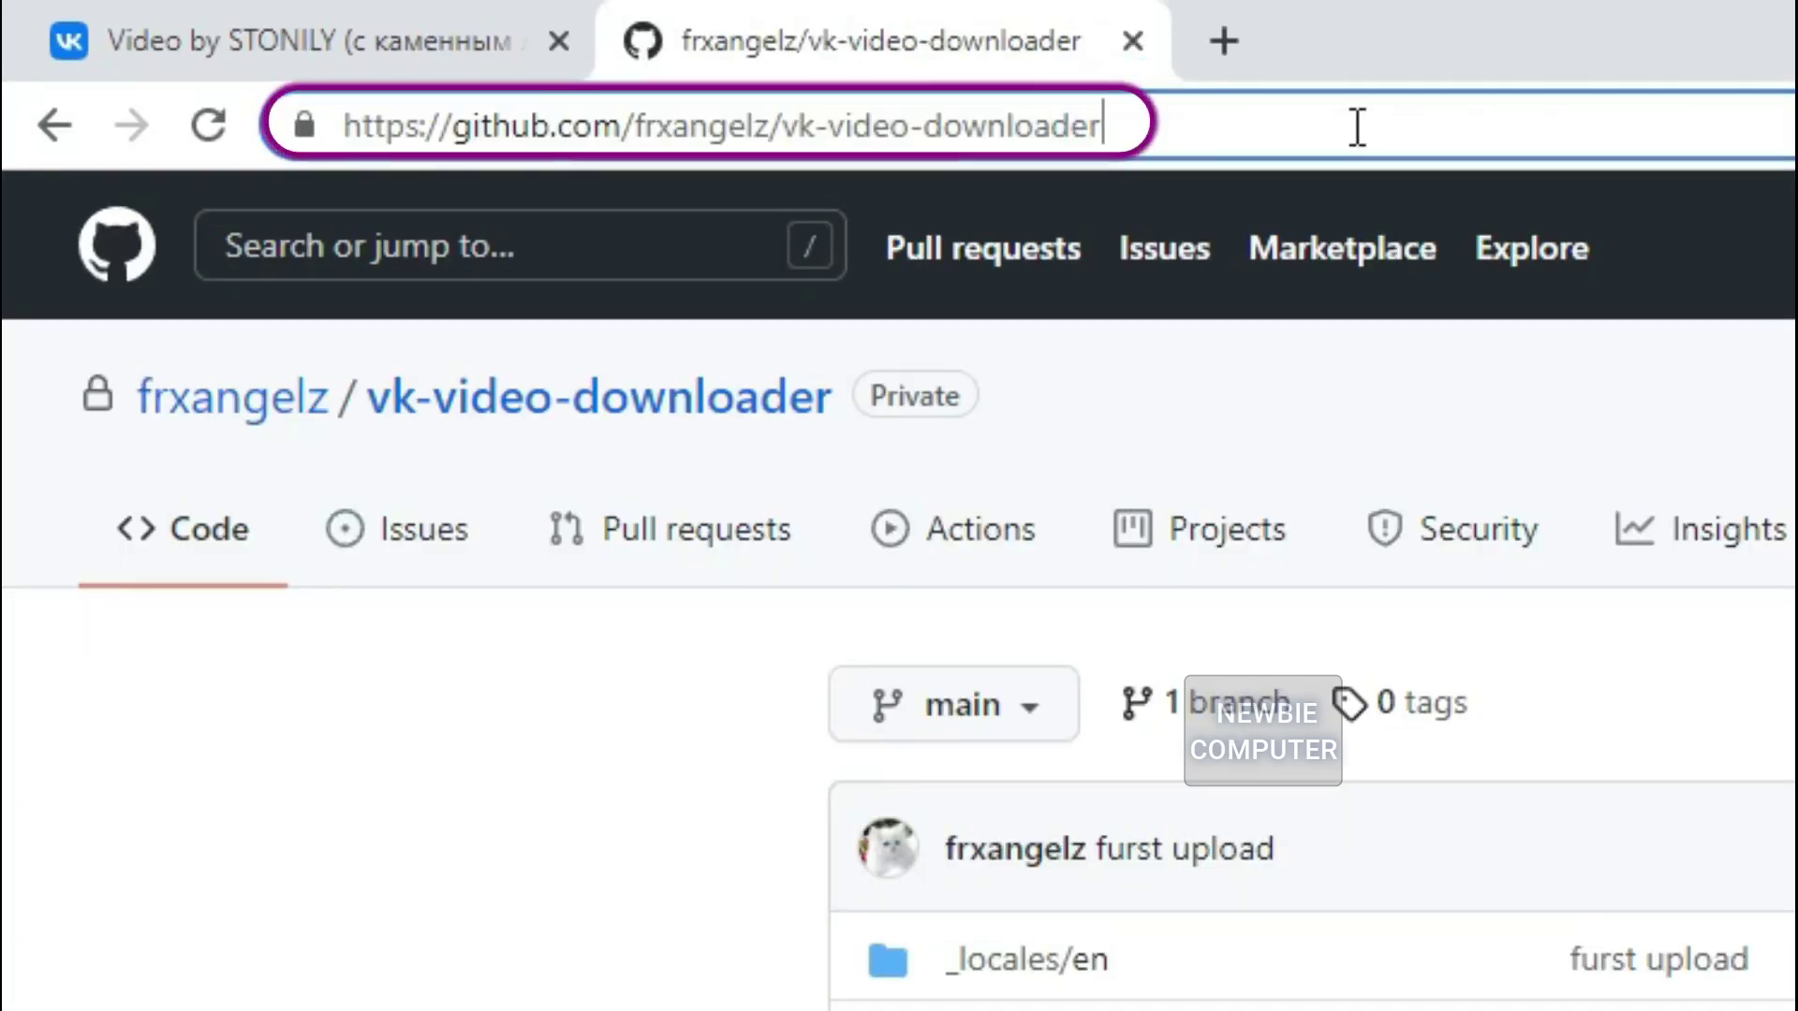
click(1352, 125)
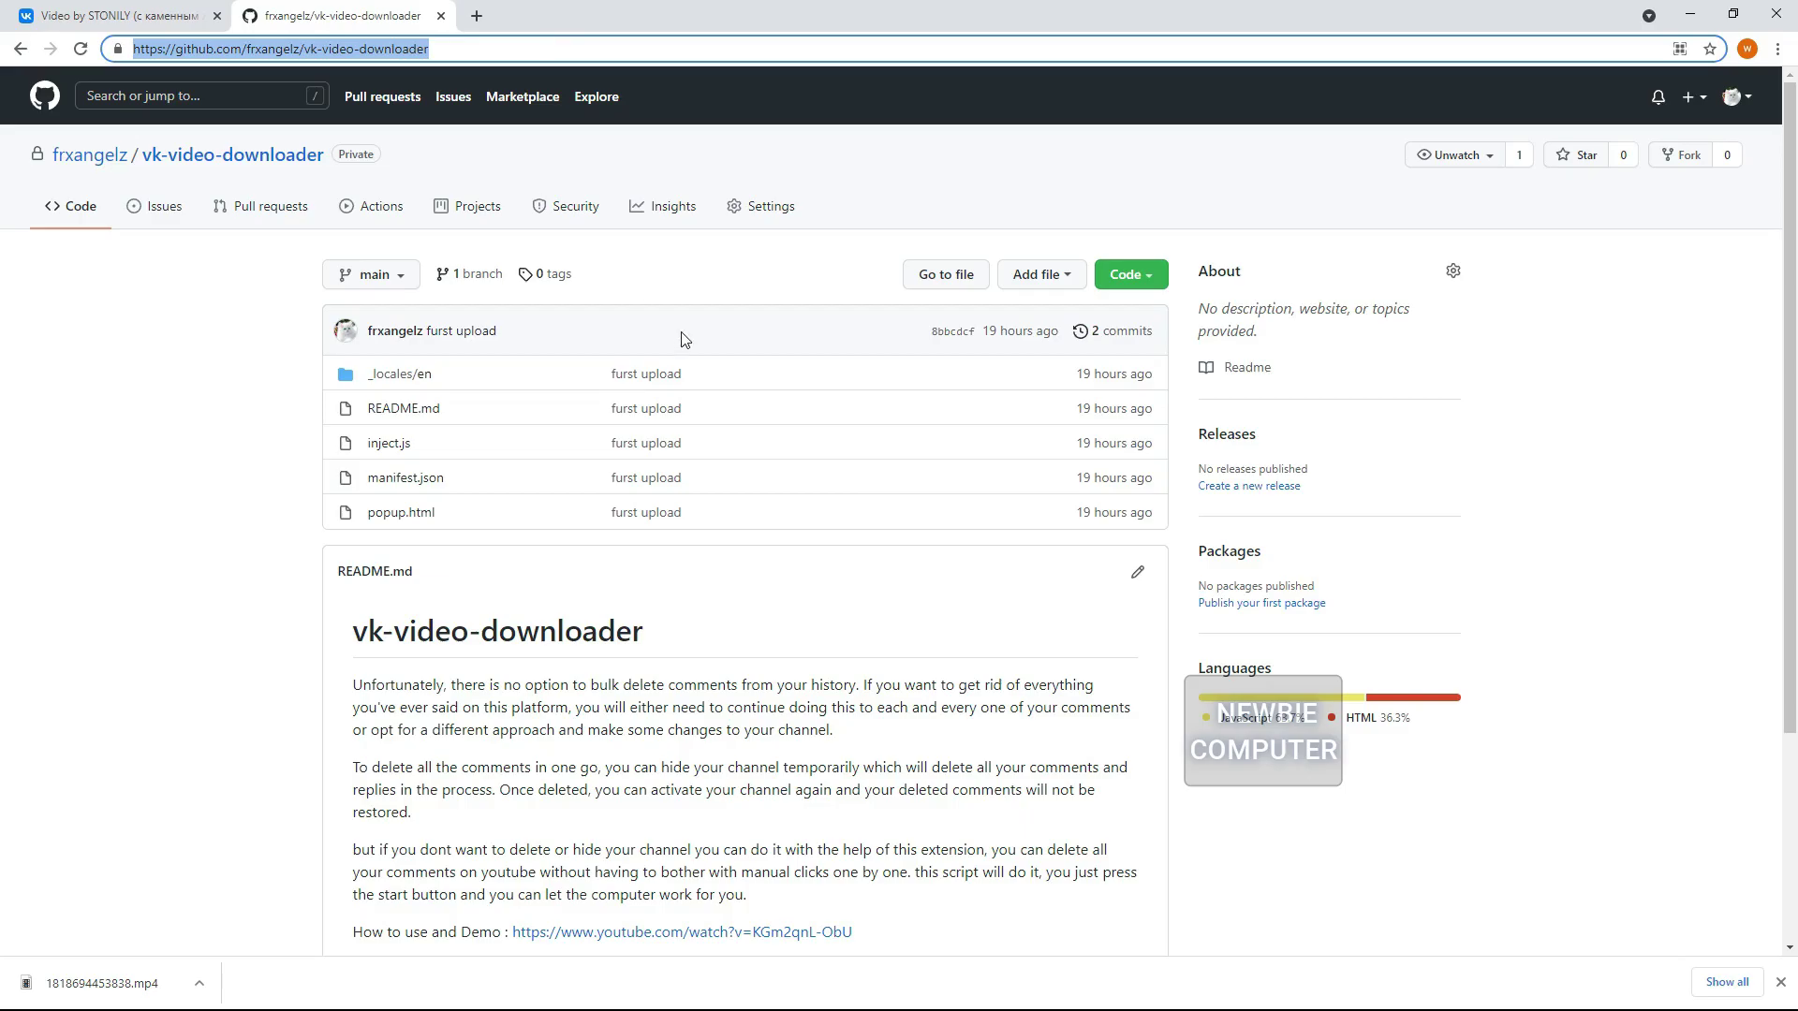
- Download the repository as a ZIP and reveal it in the Downloads folder
click(1148, 275)
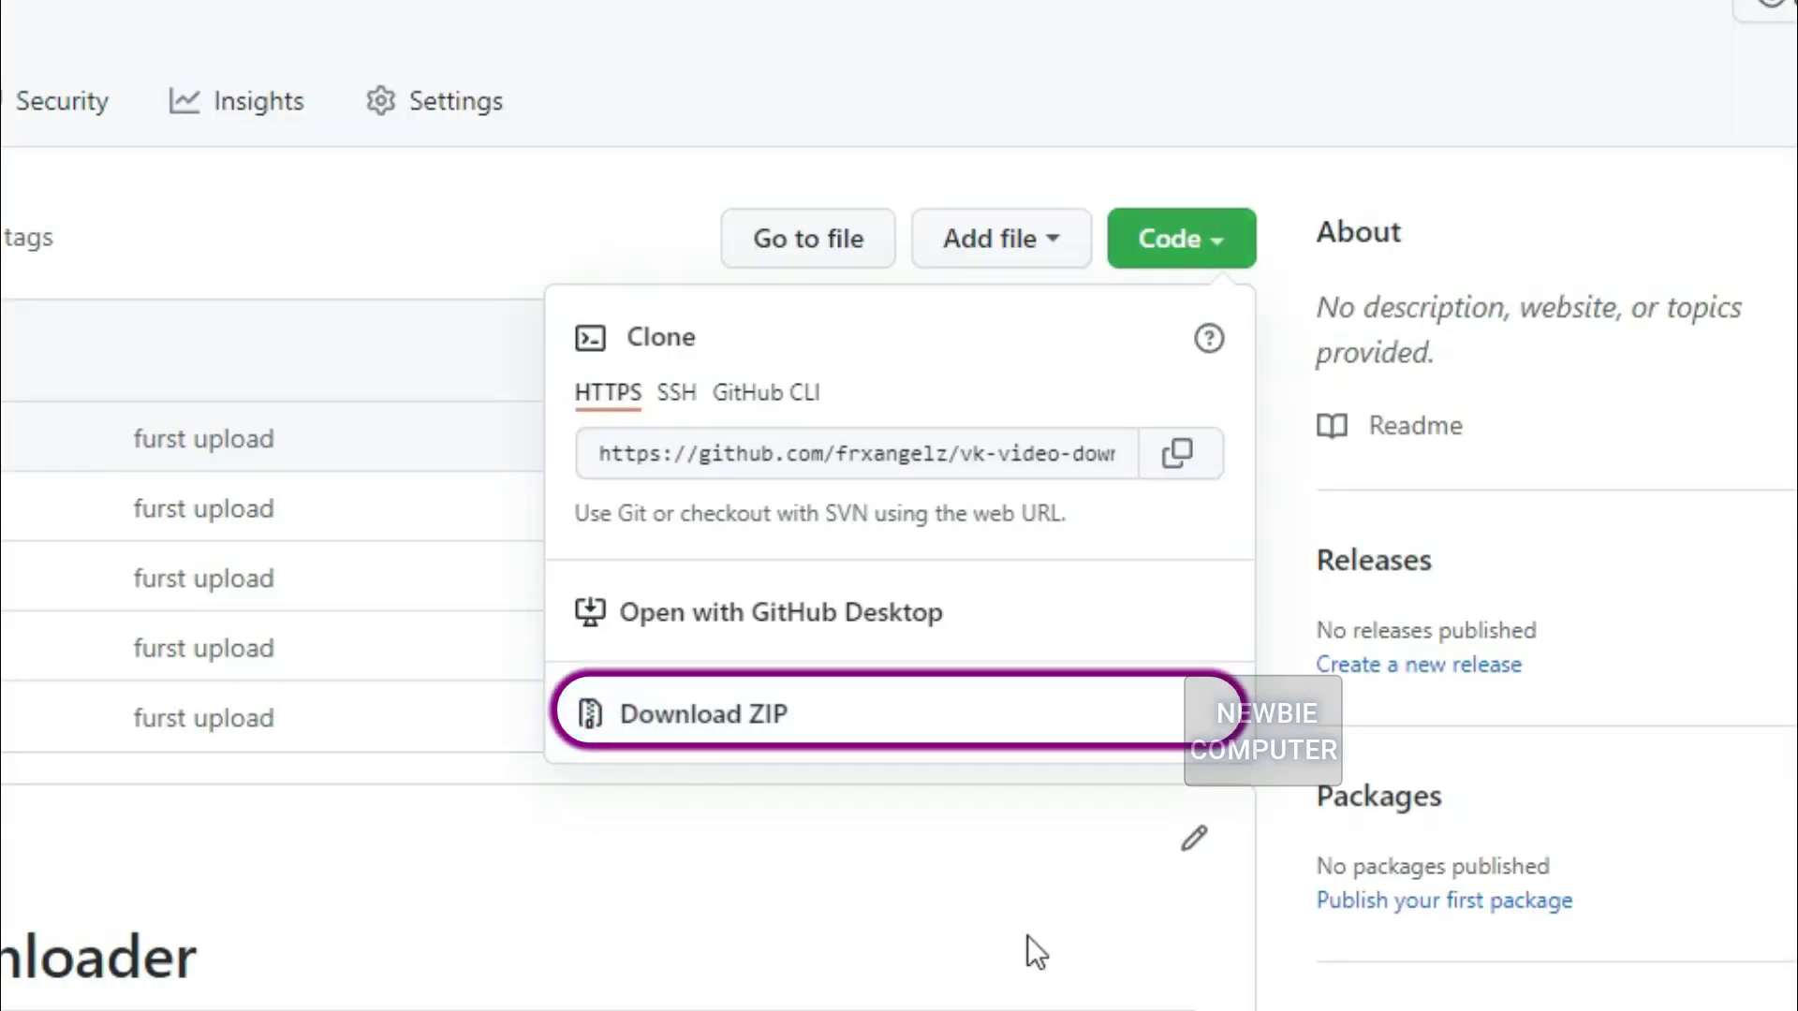
click(703, 714)
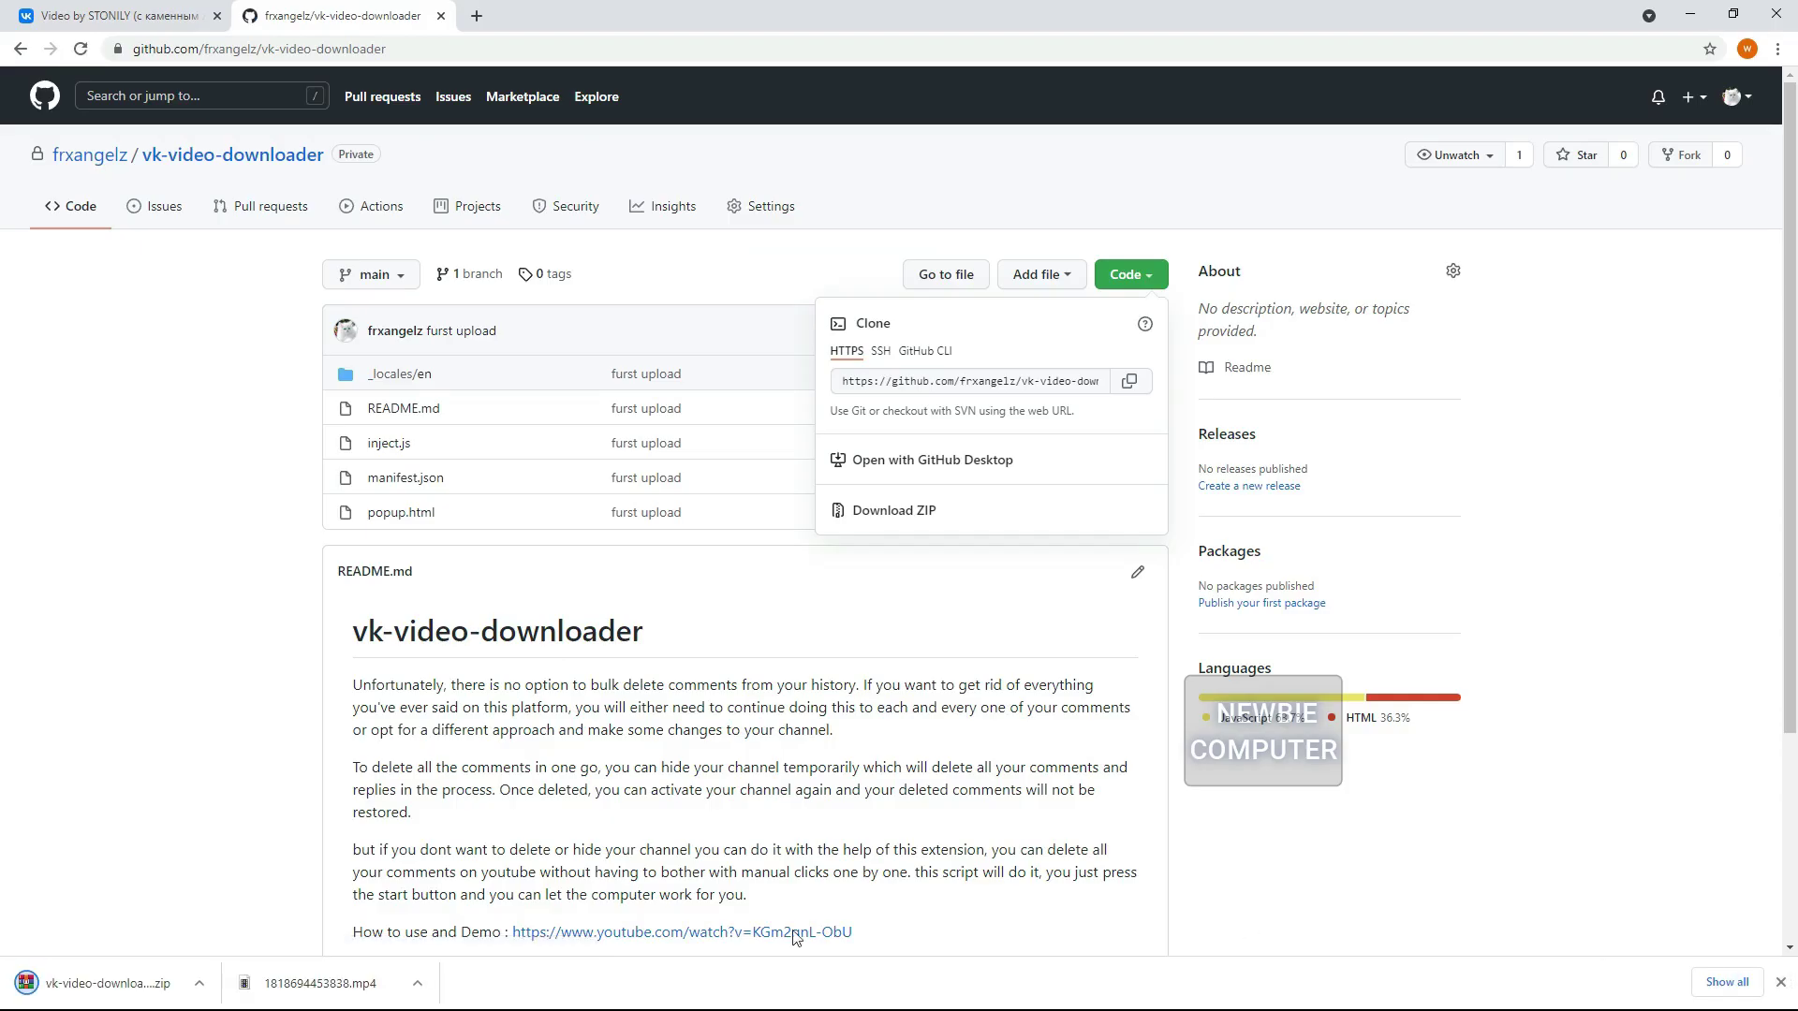
click(200, 983)
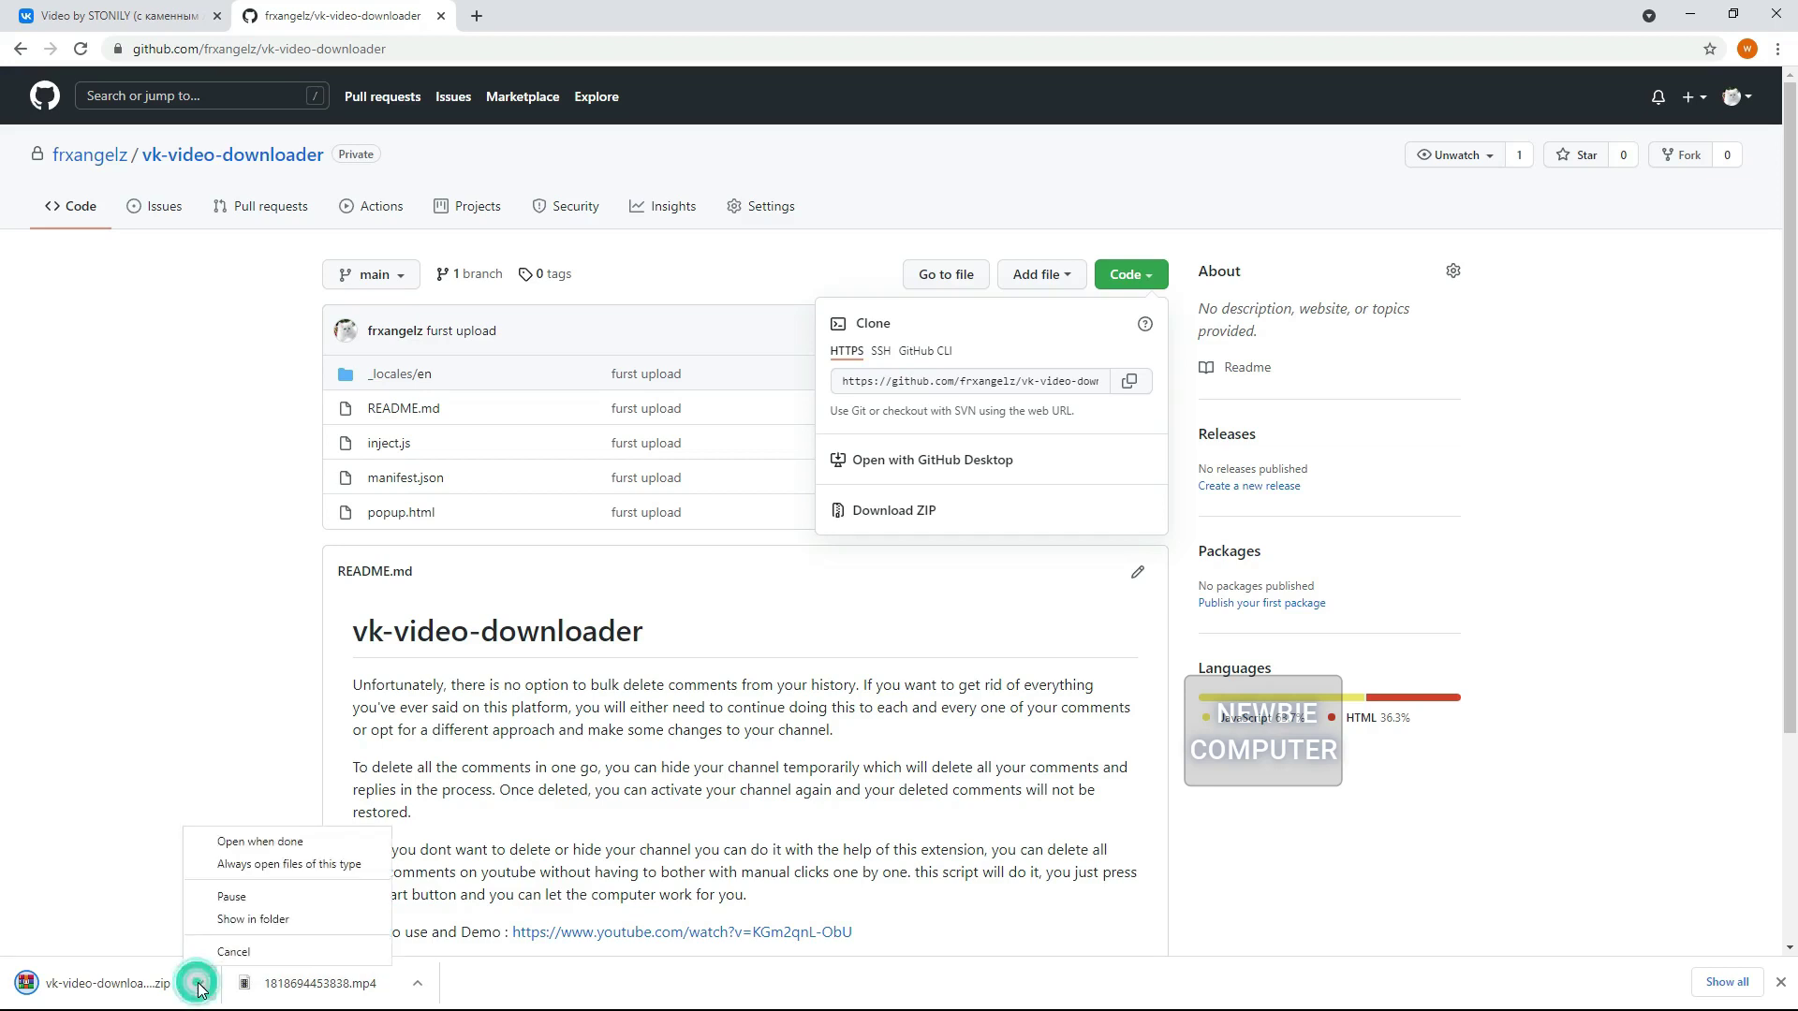
click(240, 916)
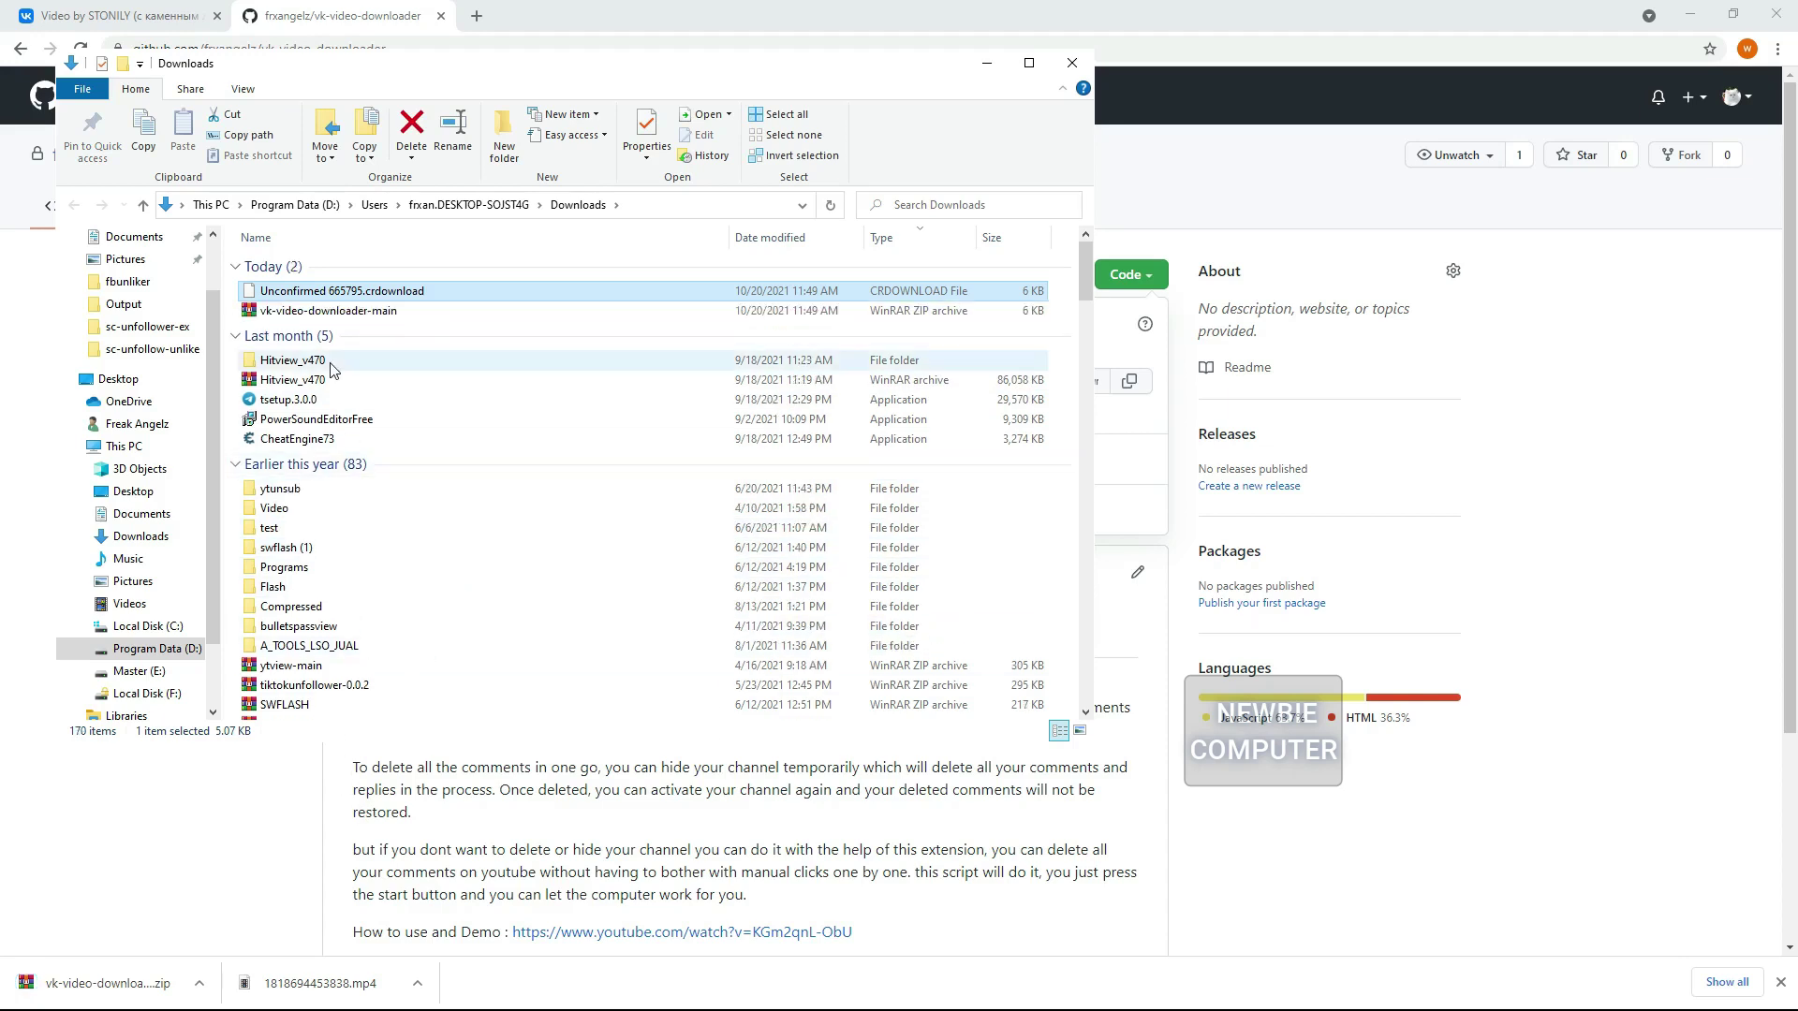
- Move the vk-video-downloader-main zip from Downloads into Master (E:)\test
click(340, 316)
right_click(340, 314)
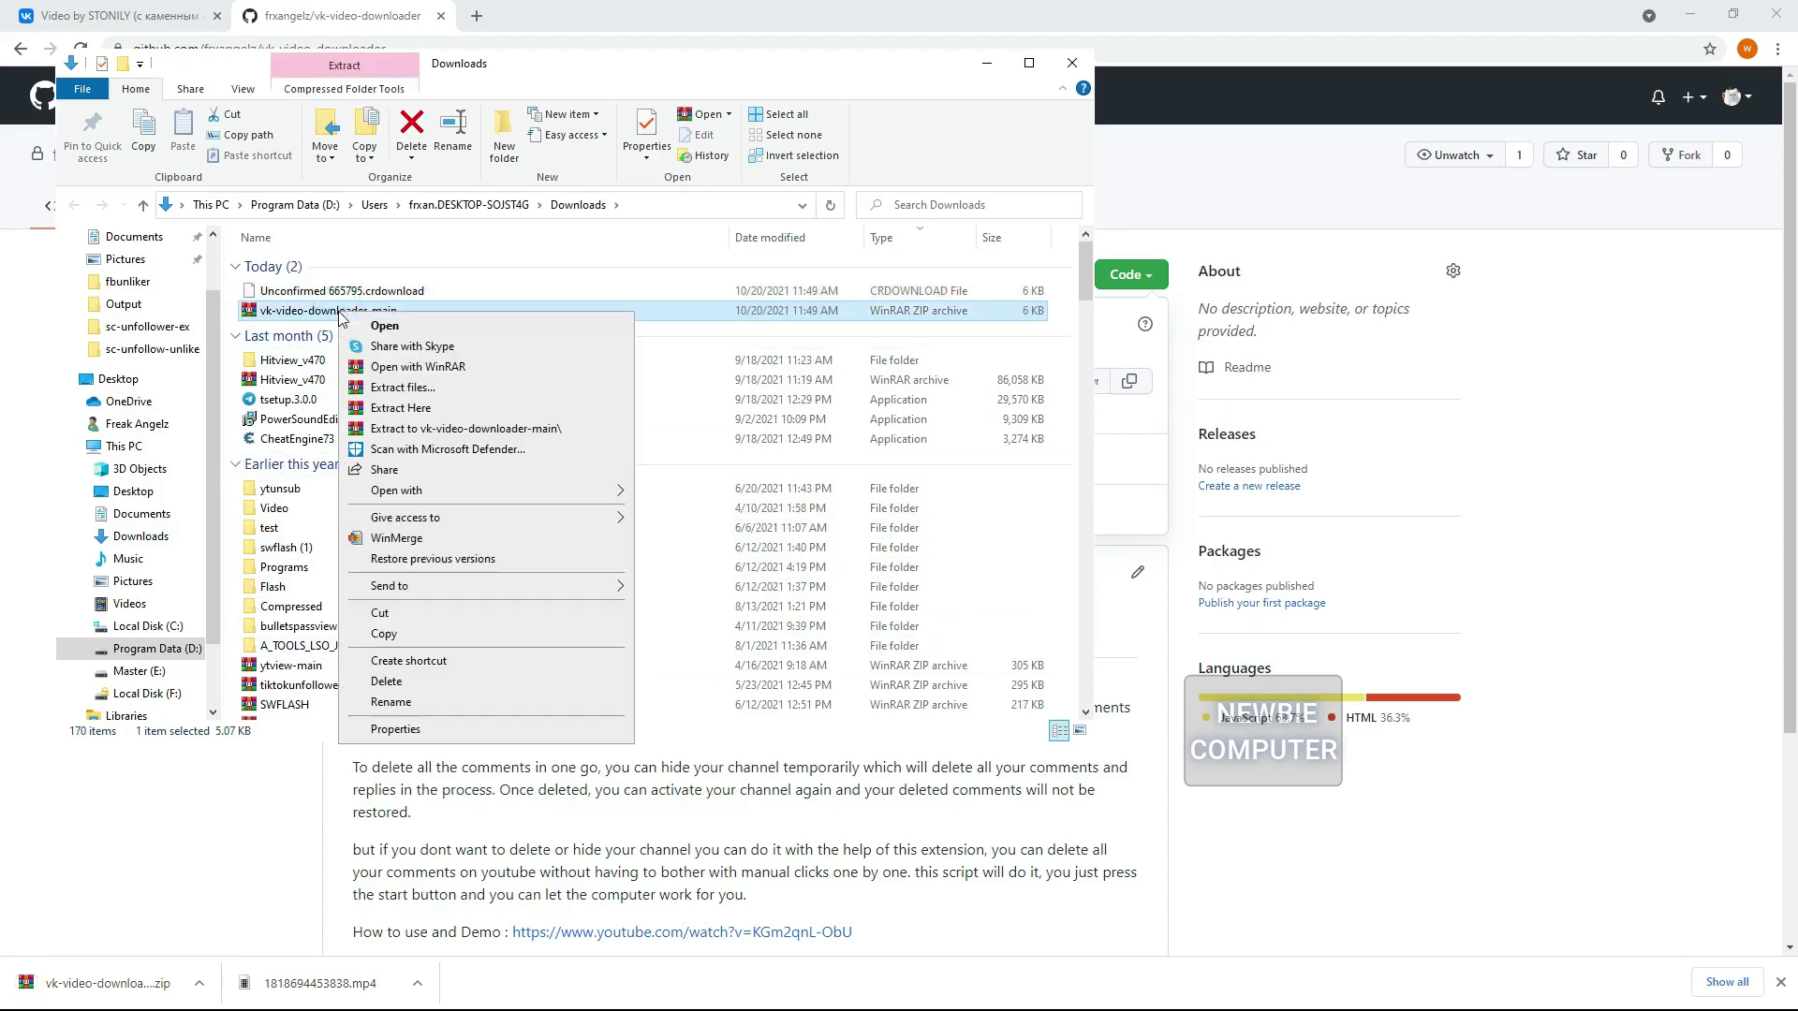
click(393, 614)
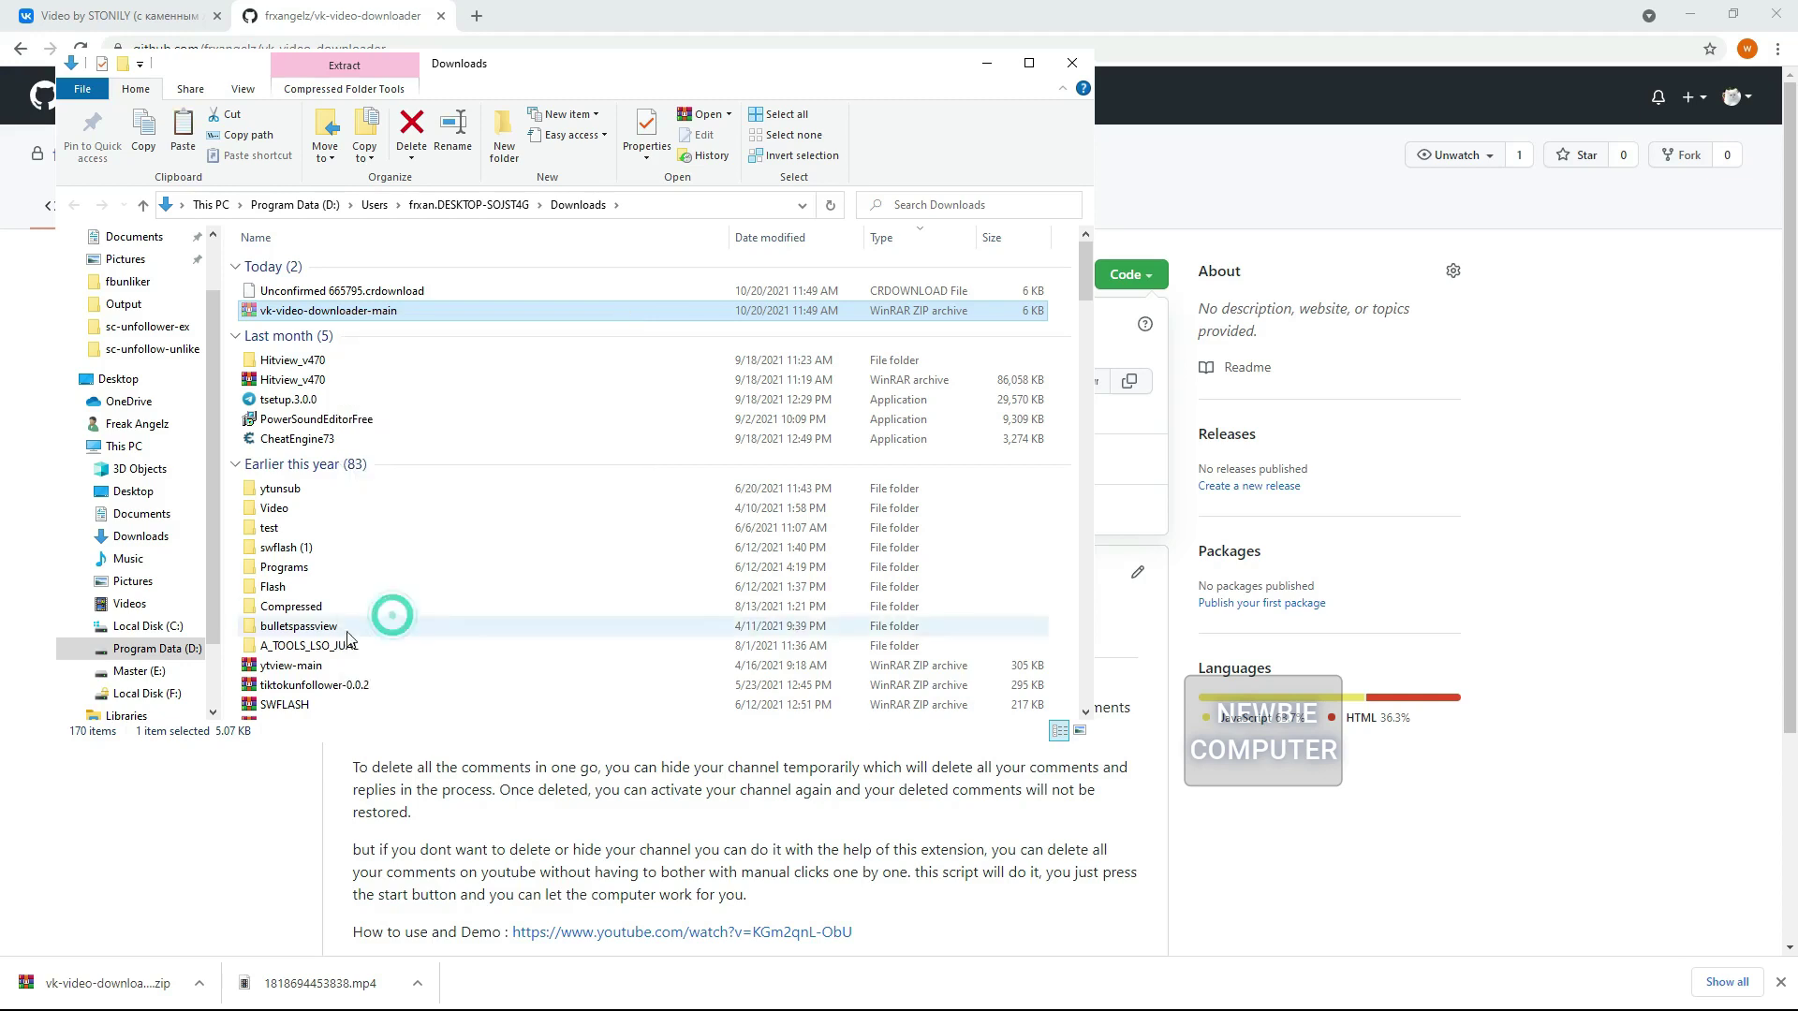
click(140, 671)
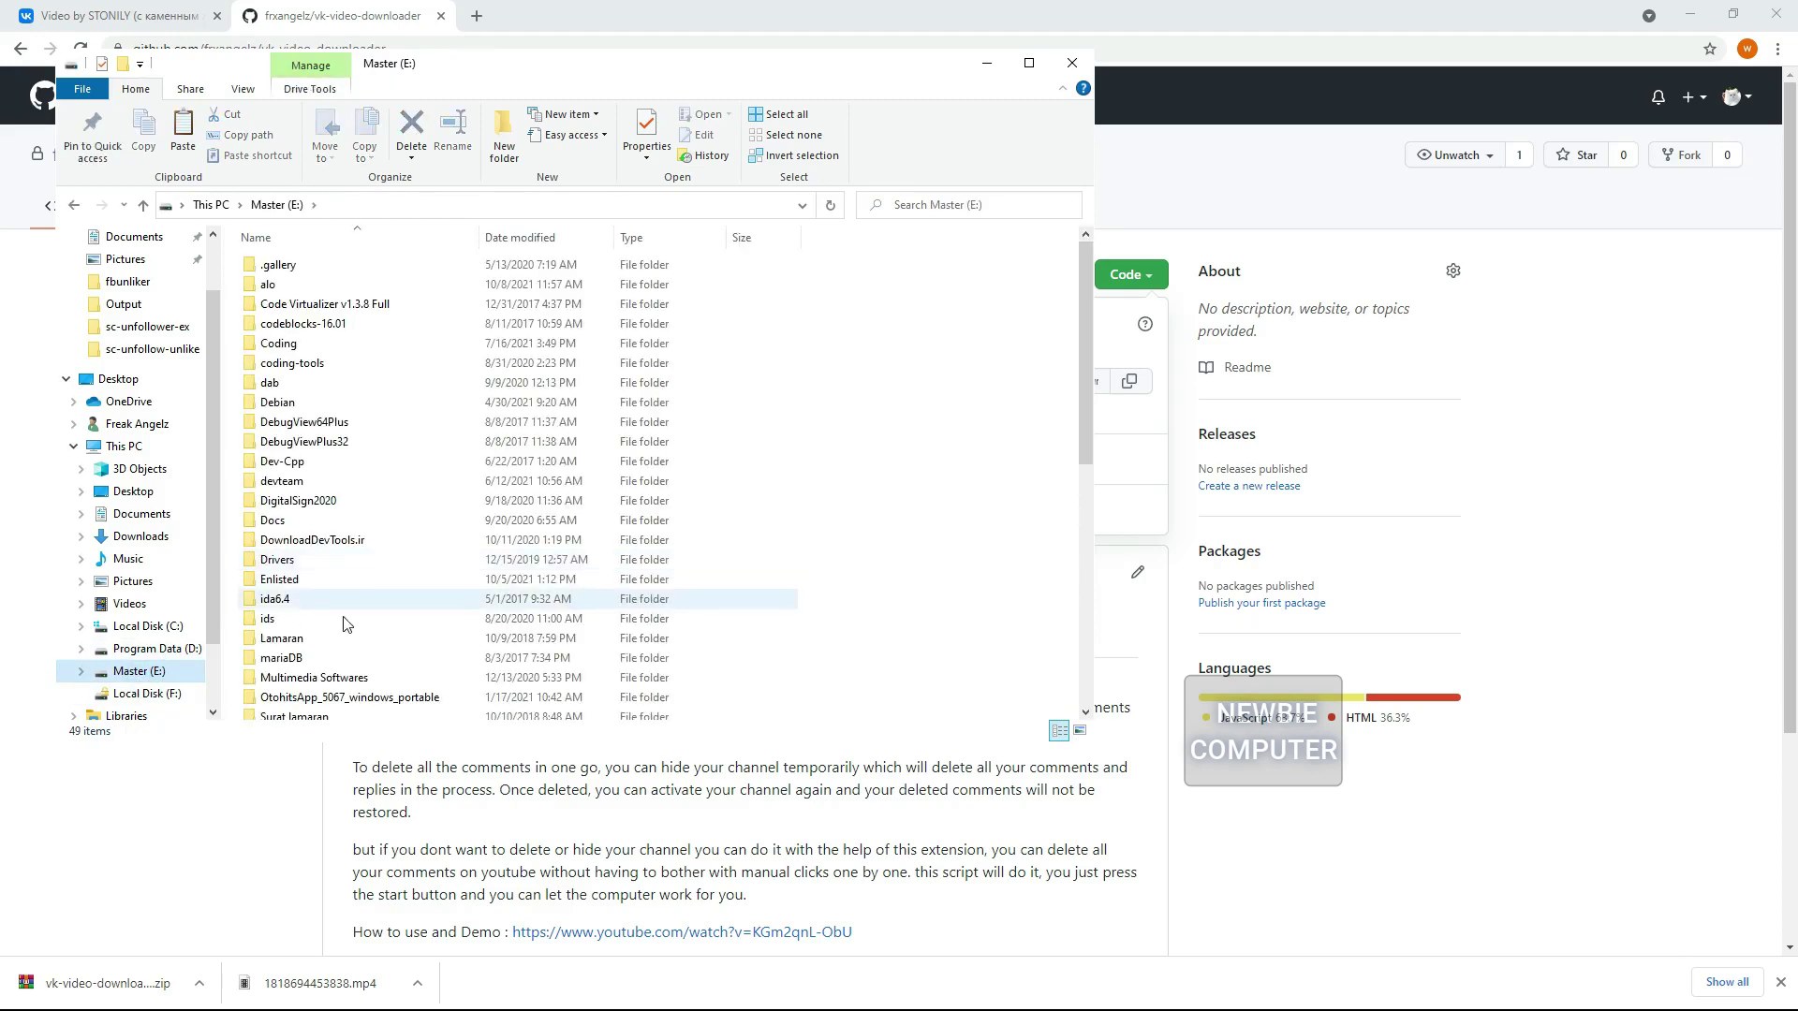
scroll(403, 630, down, 3)
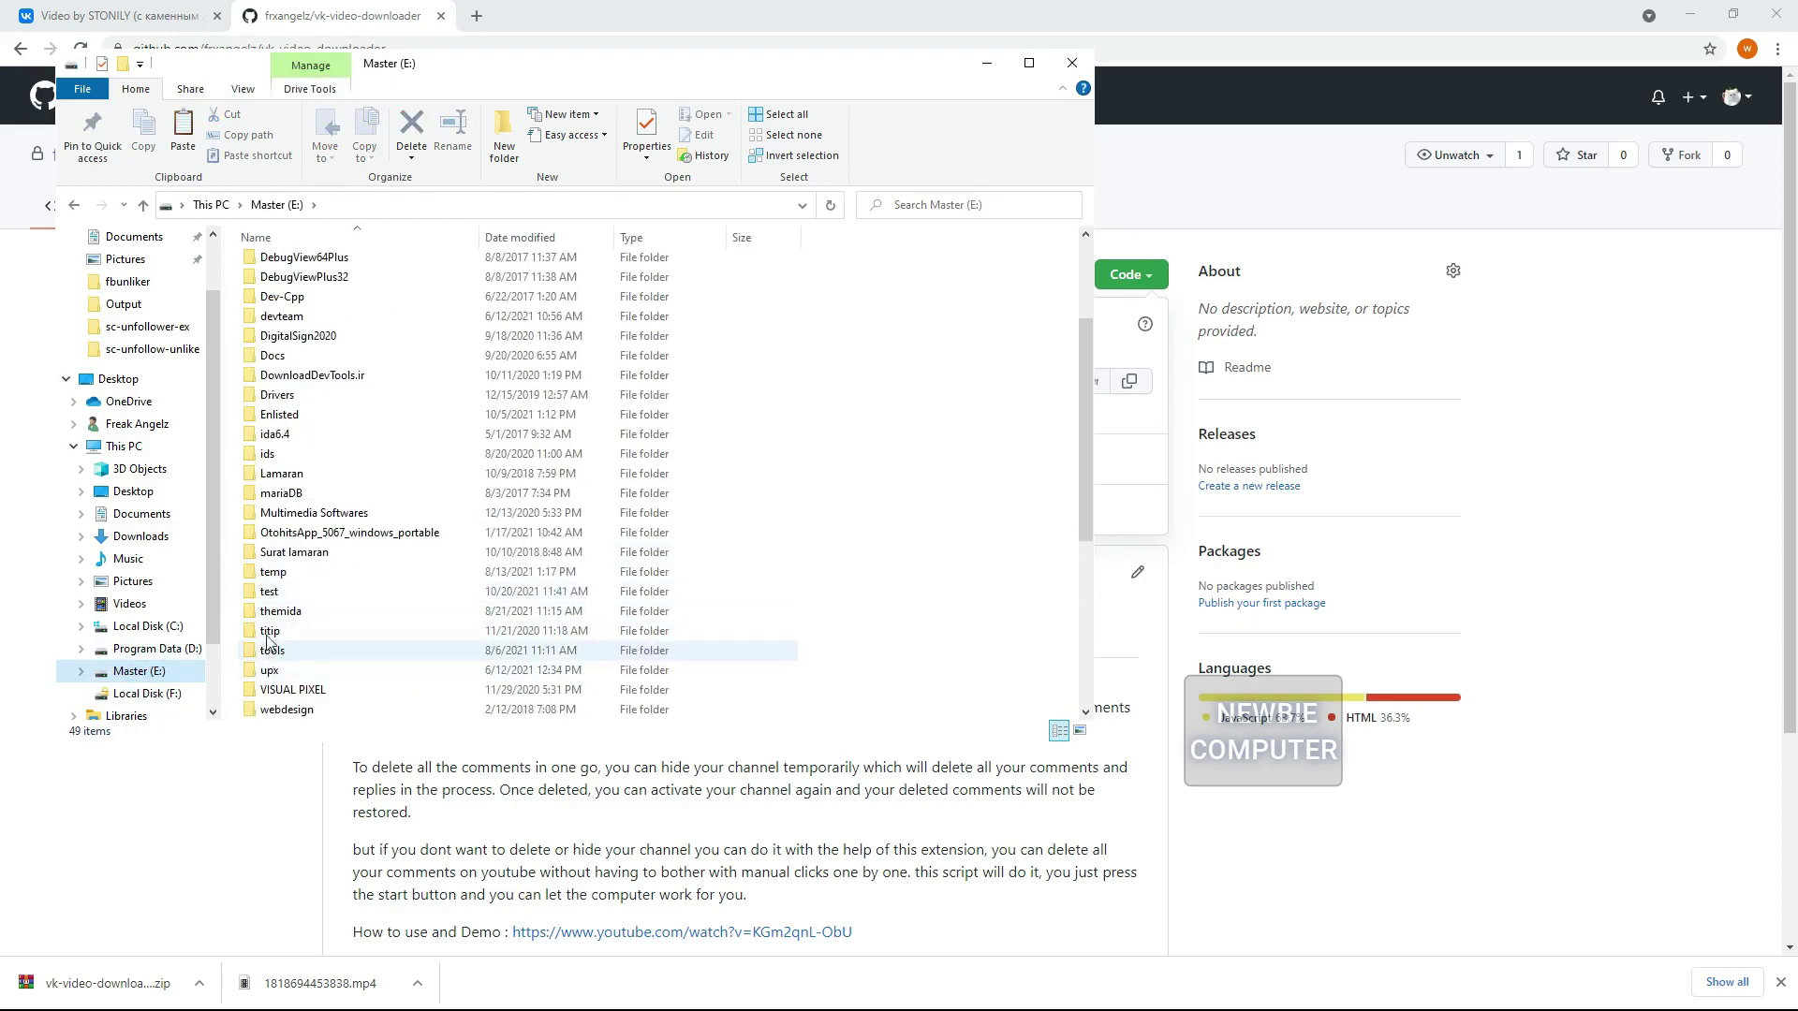
double_click(270, 591)
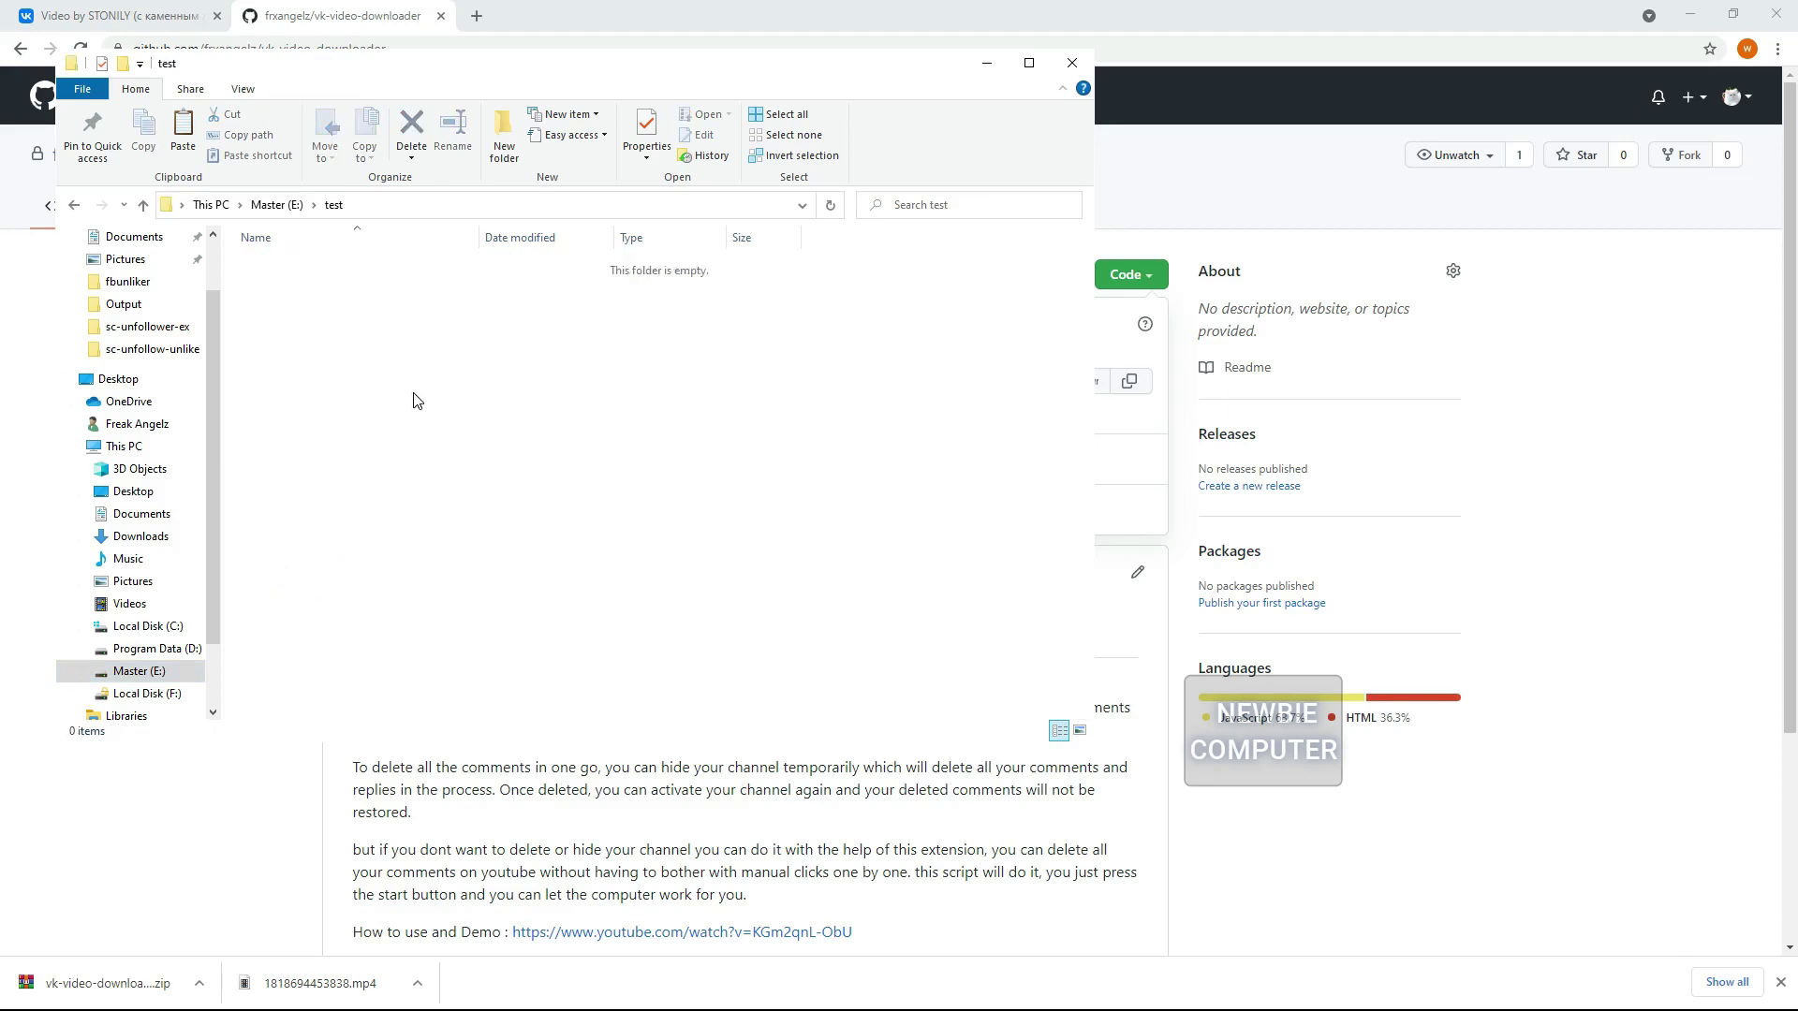
right_click(415, 396)
click(446, 615)
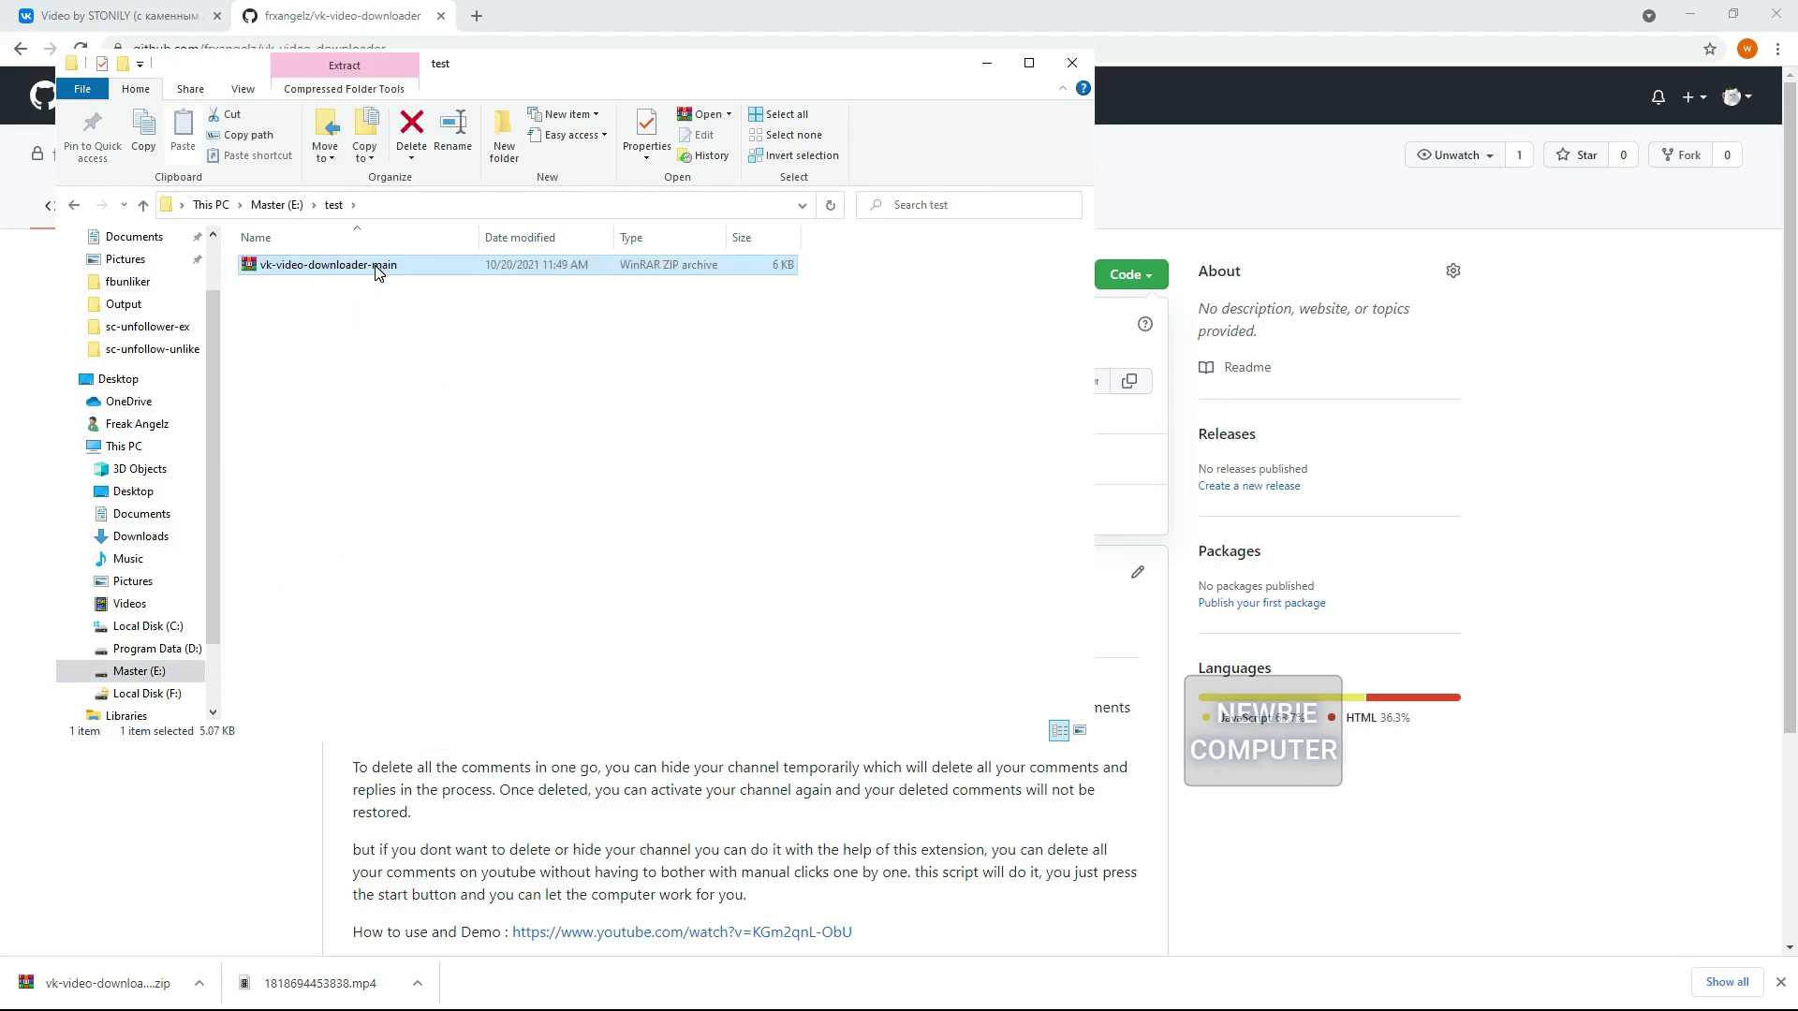
- Extract the zip into the test folder and return to Chrome
right_click(375, 265)
click(433, 361)
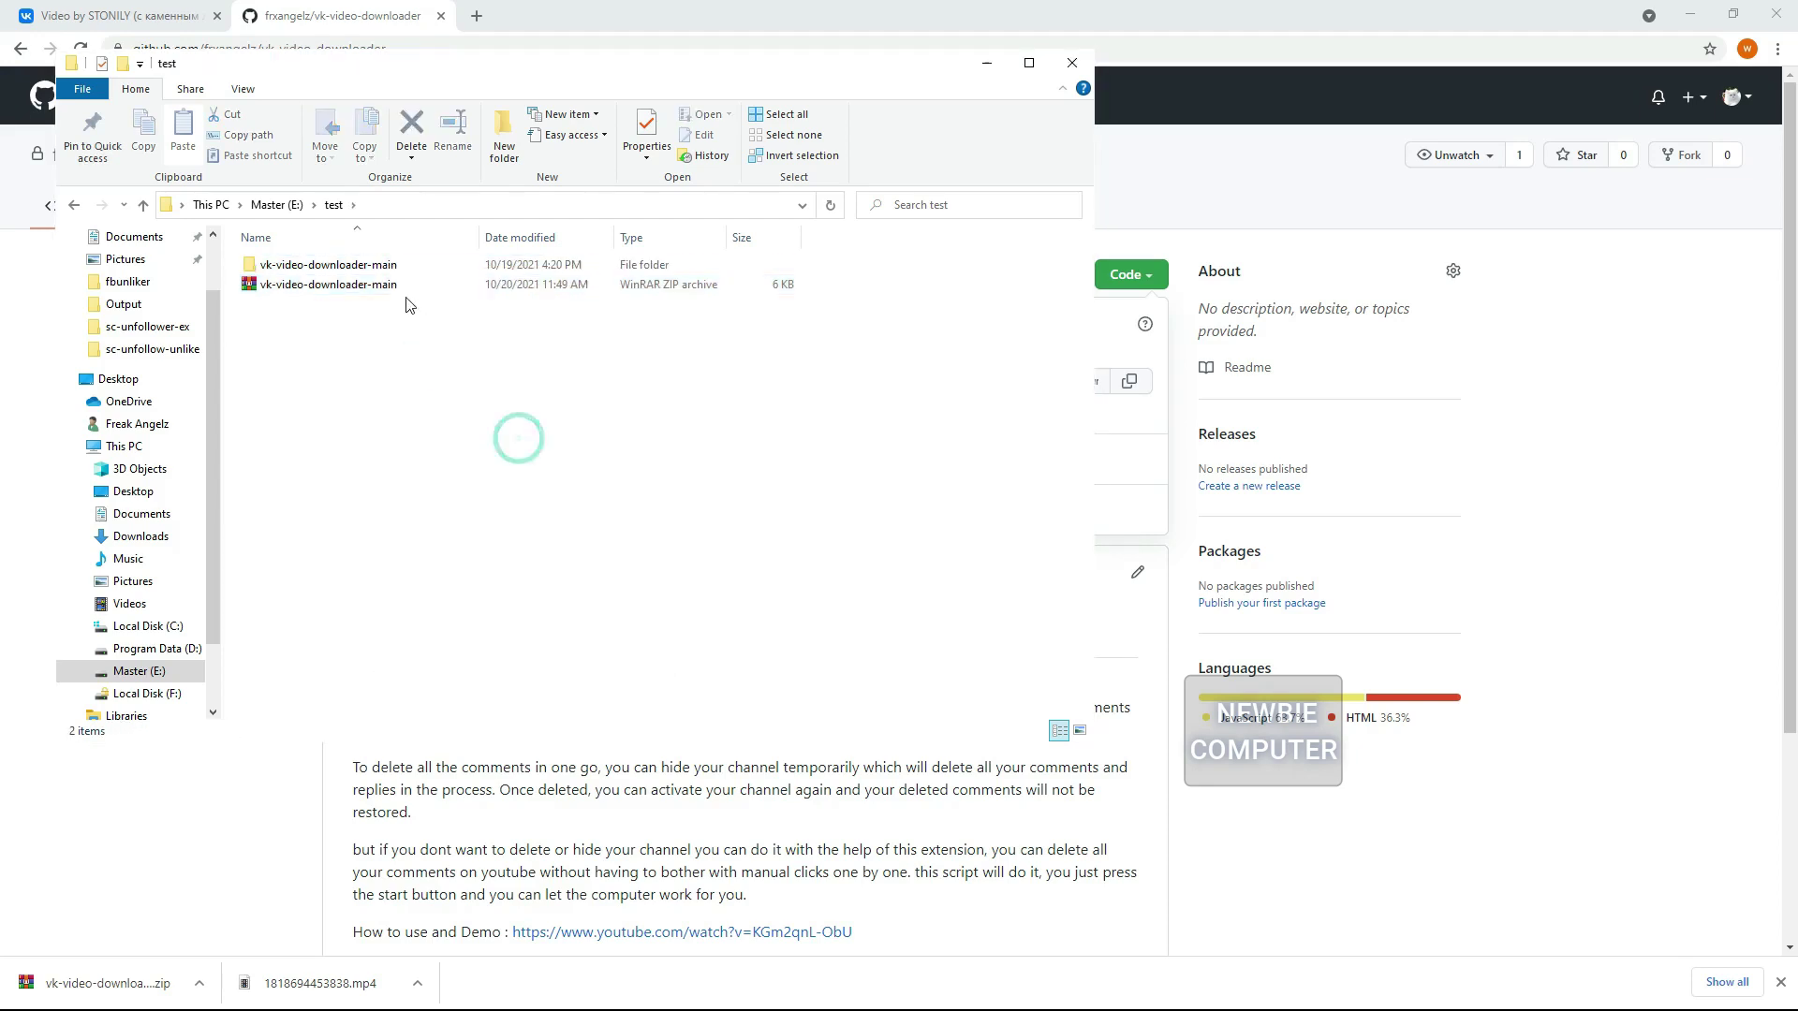
click(390, 267)
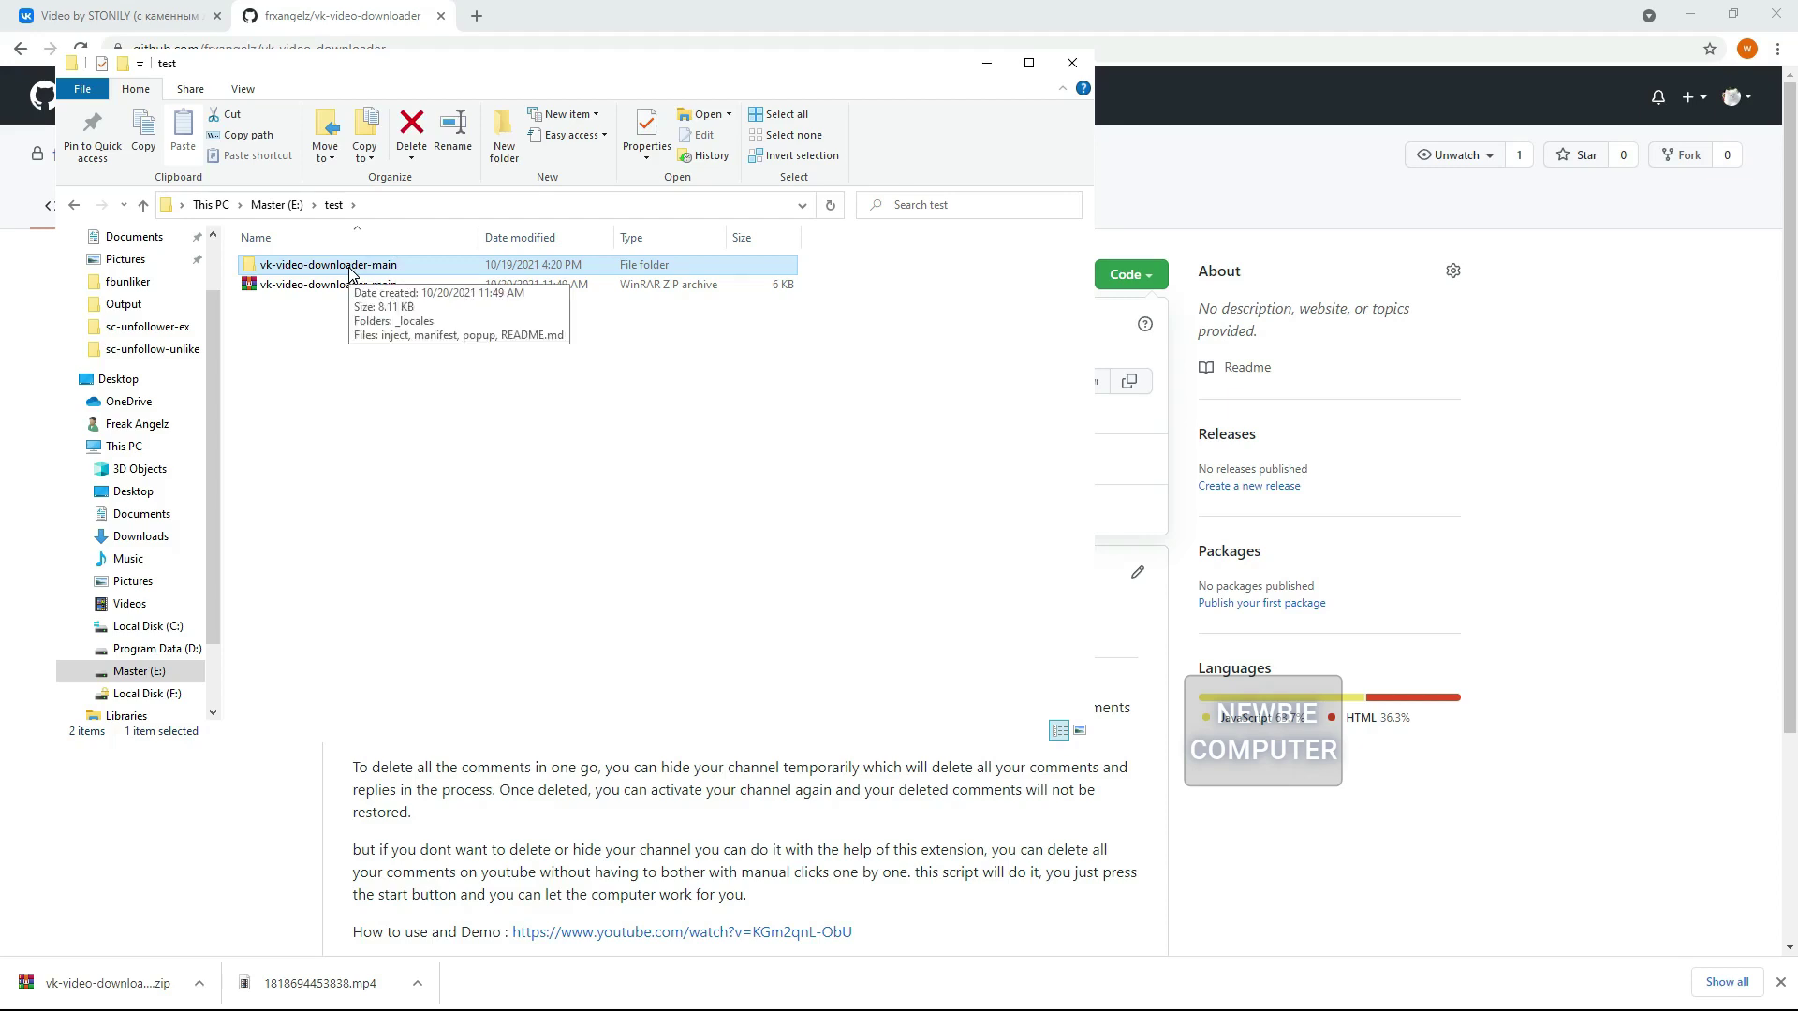
click(358, 21)
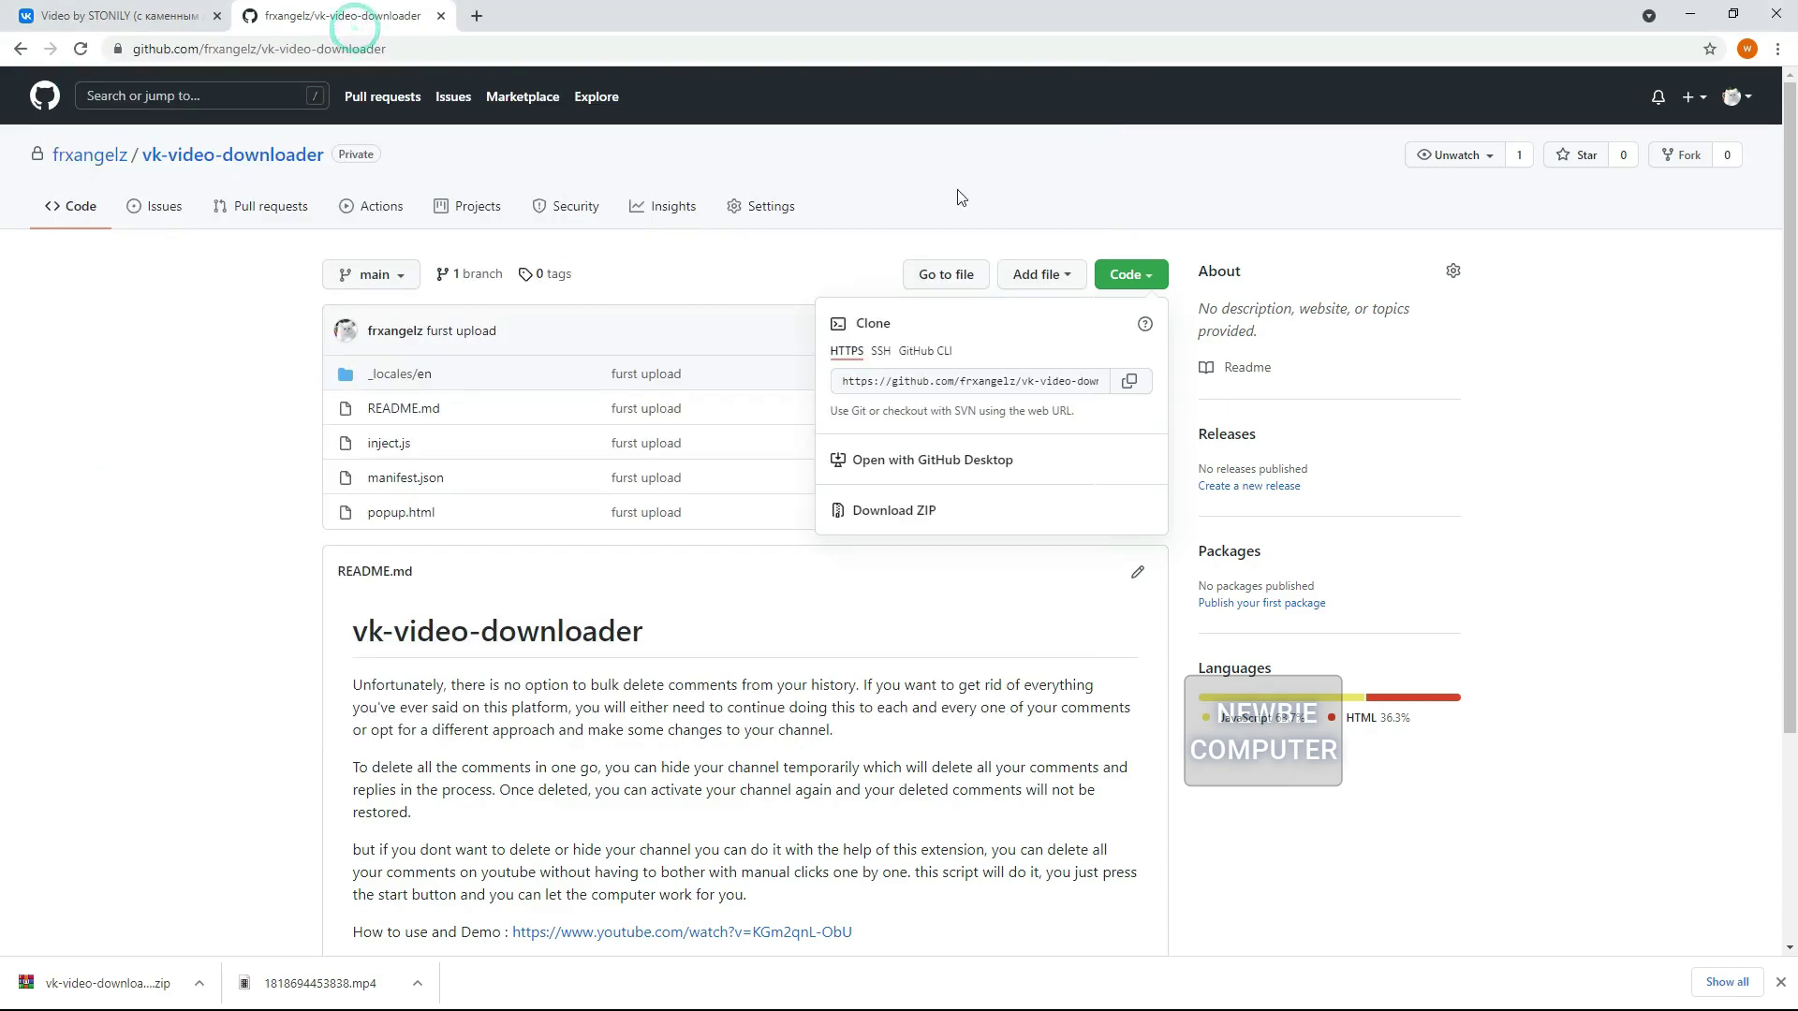
- Go to Chrome Settings and open the Extensions page in its own tab
click(1776, 52)
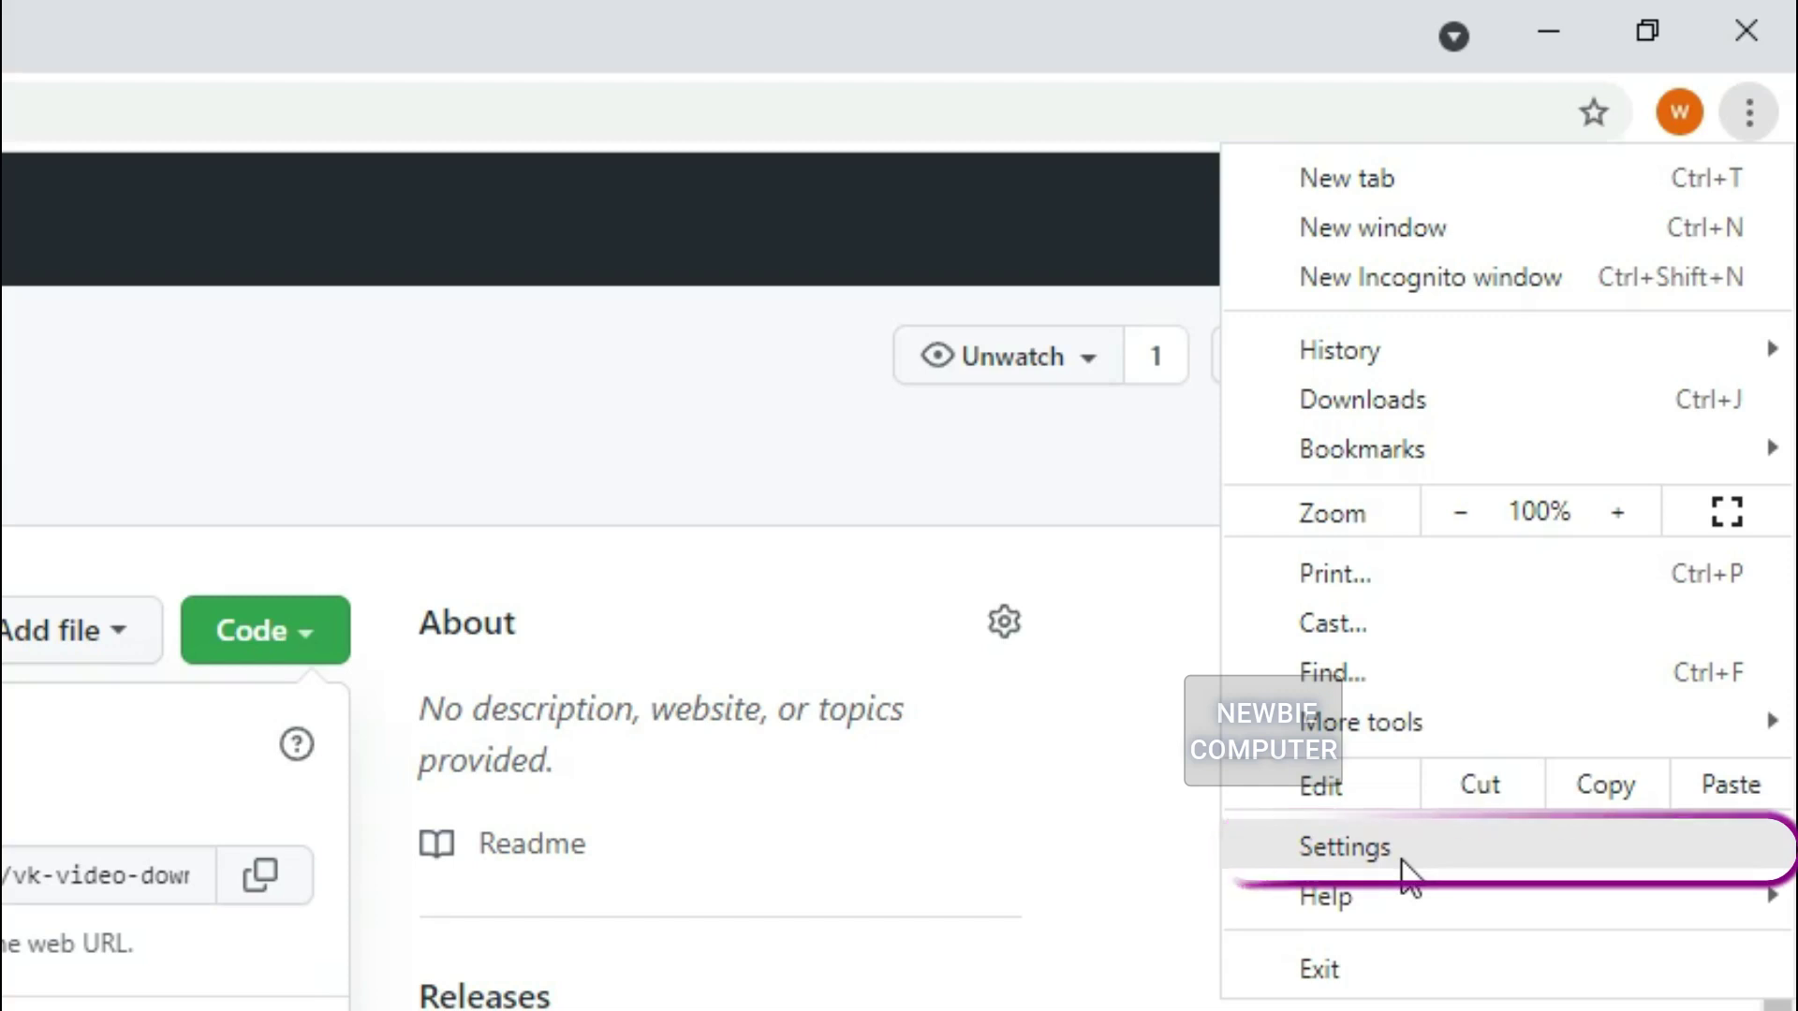
click(1401, 860)
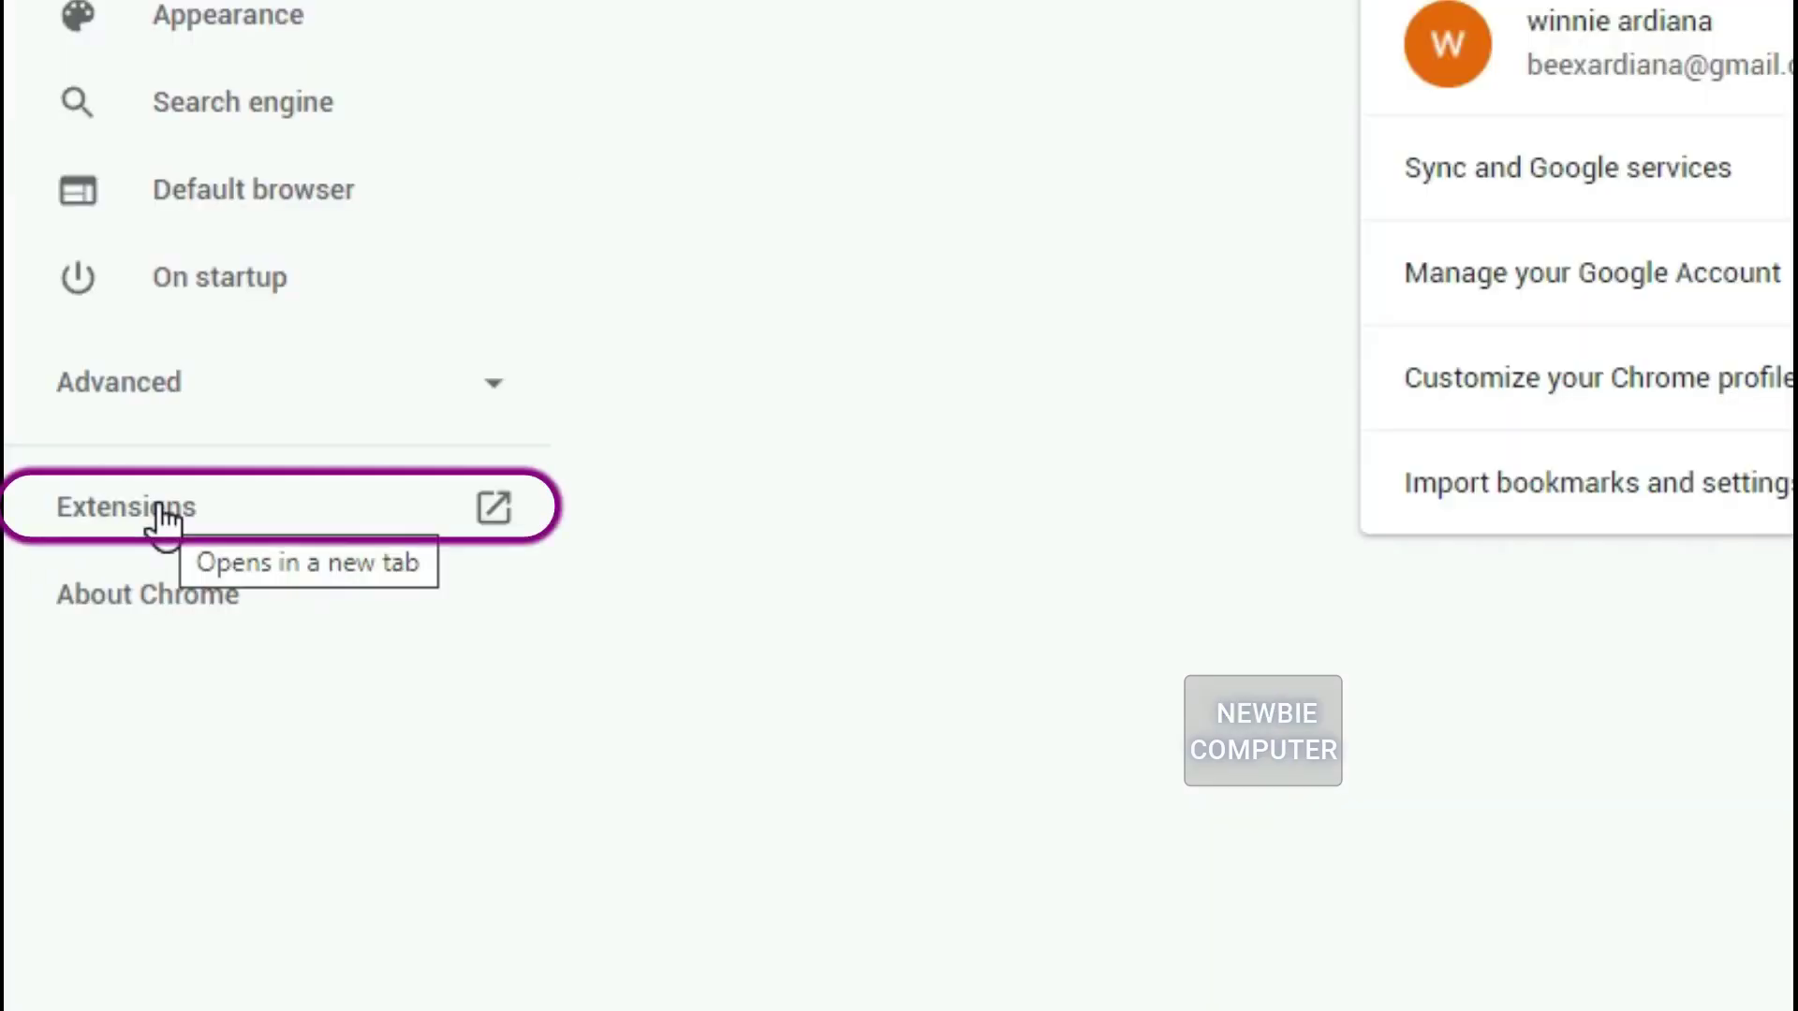
click(161, 513)
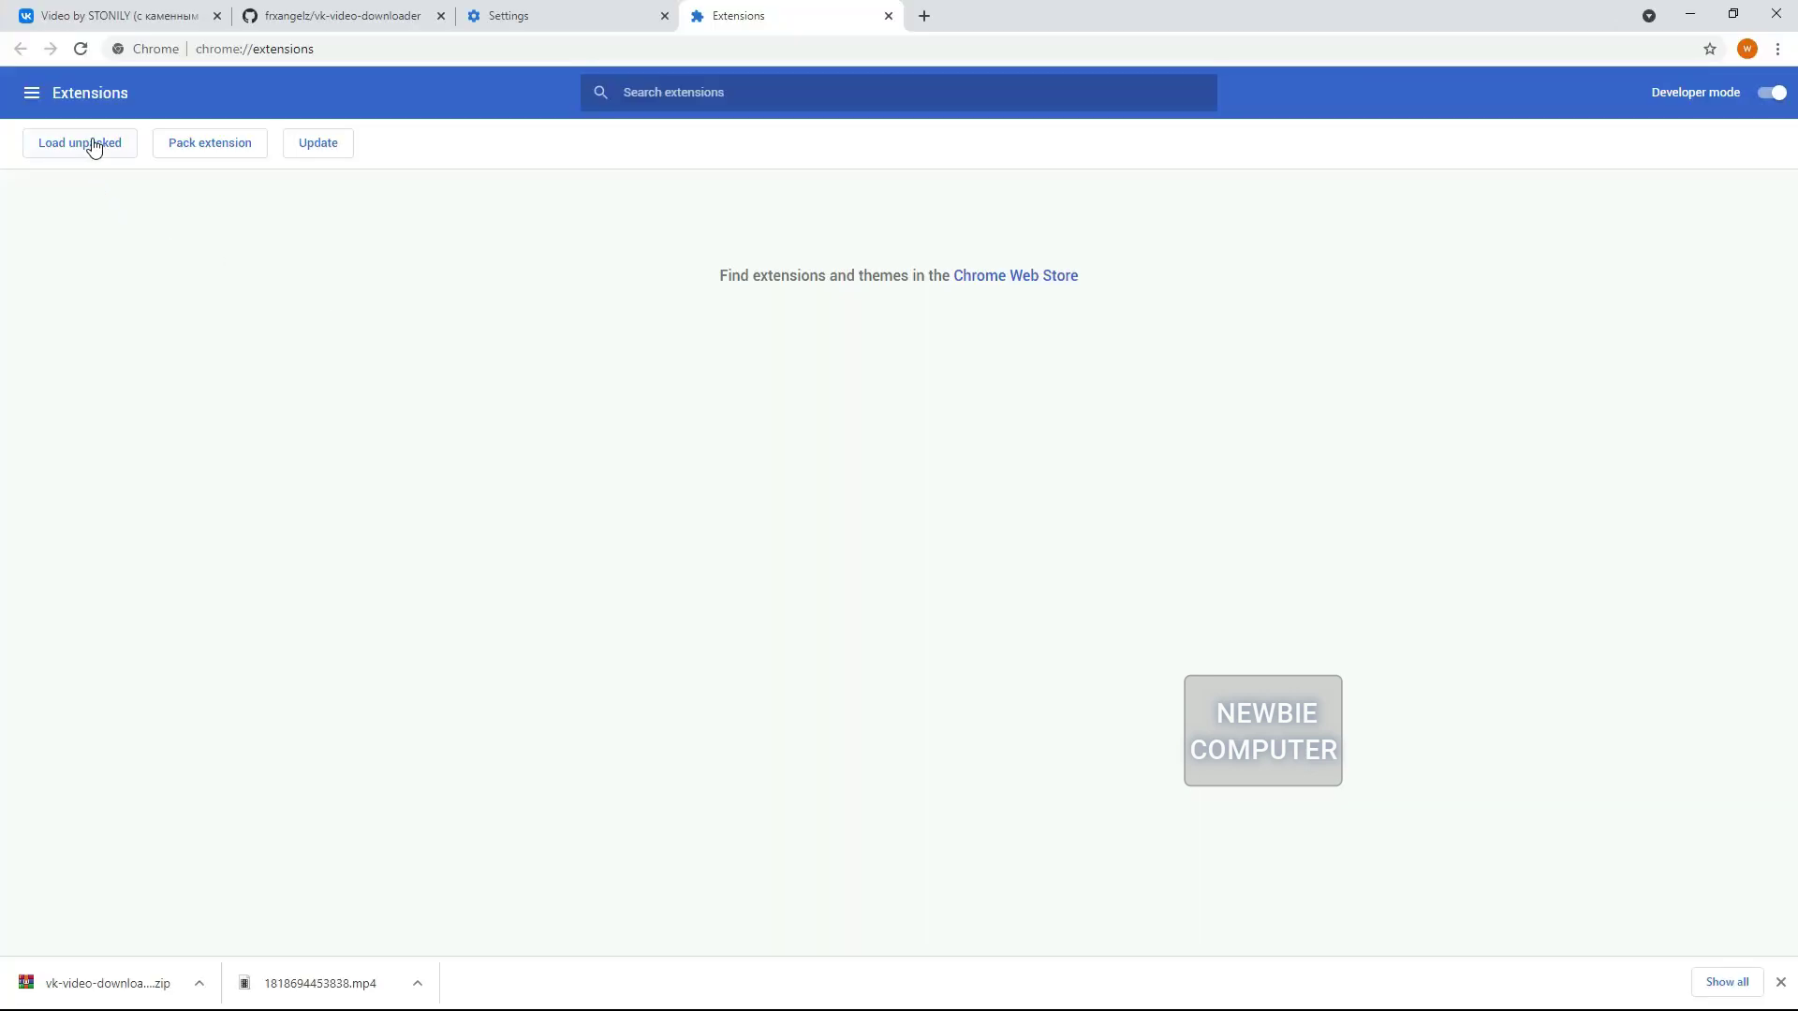
- Load the unpacked extension from E:\test\vk-video-downloader-main, adding Vkontakte Video Button 0.0.1
click(94, 147)
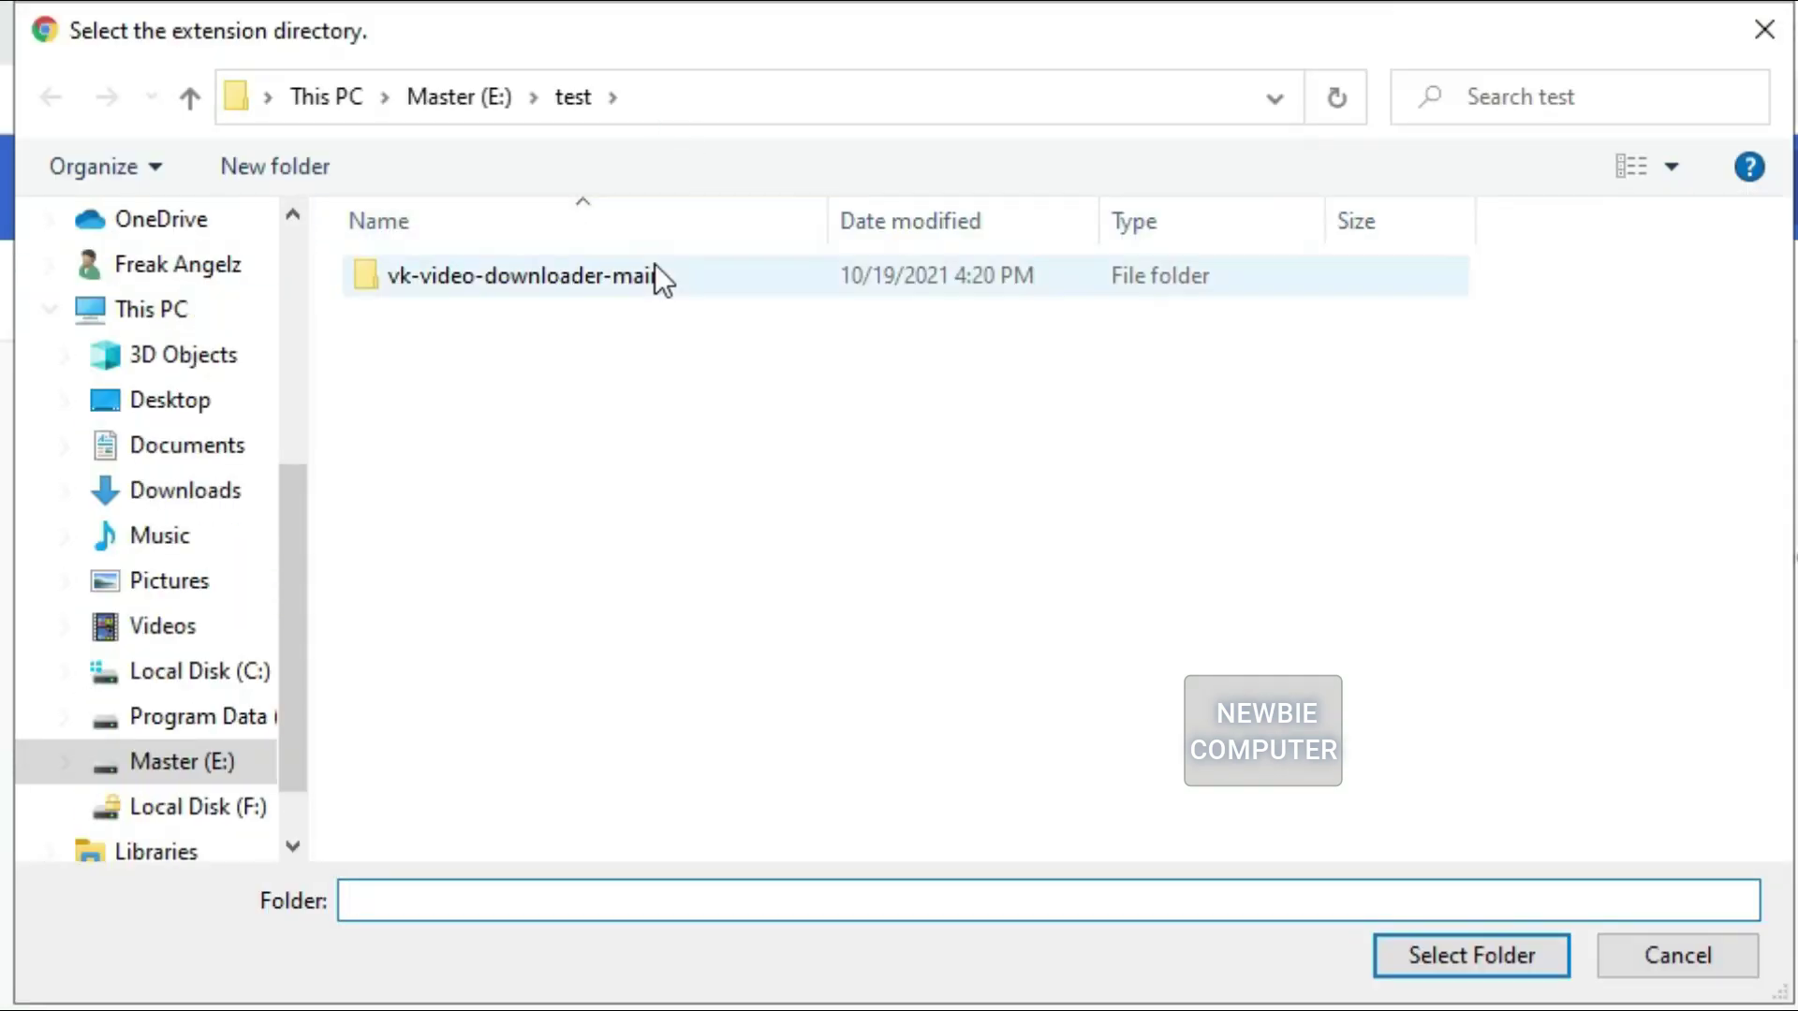
click(543, 283)
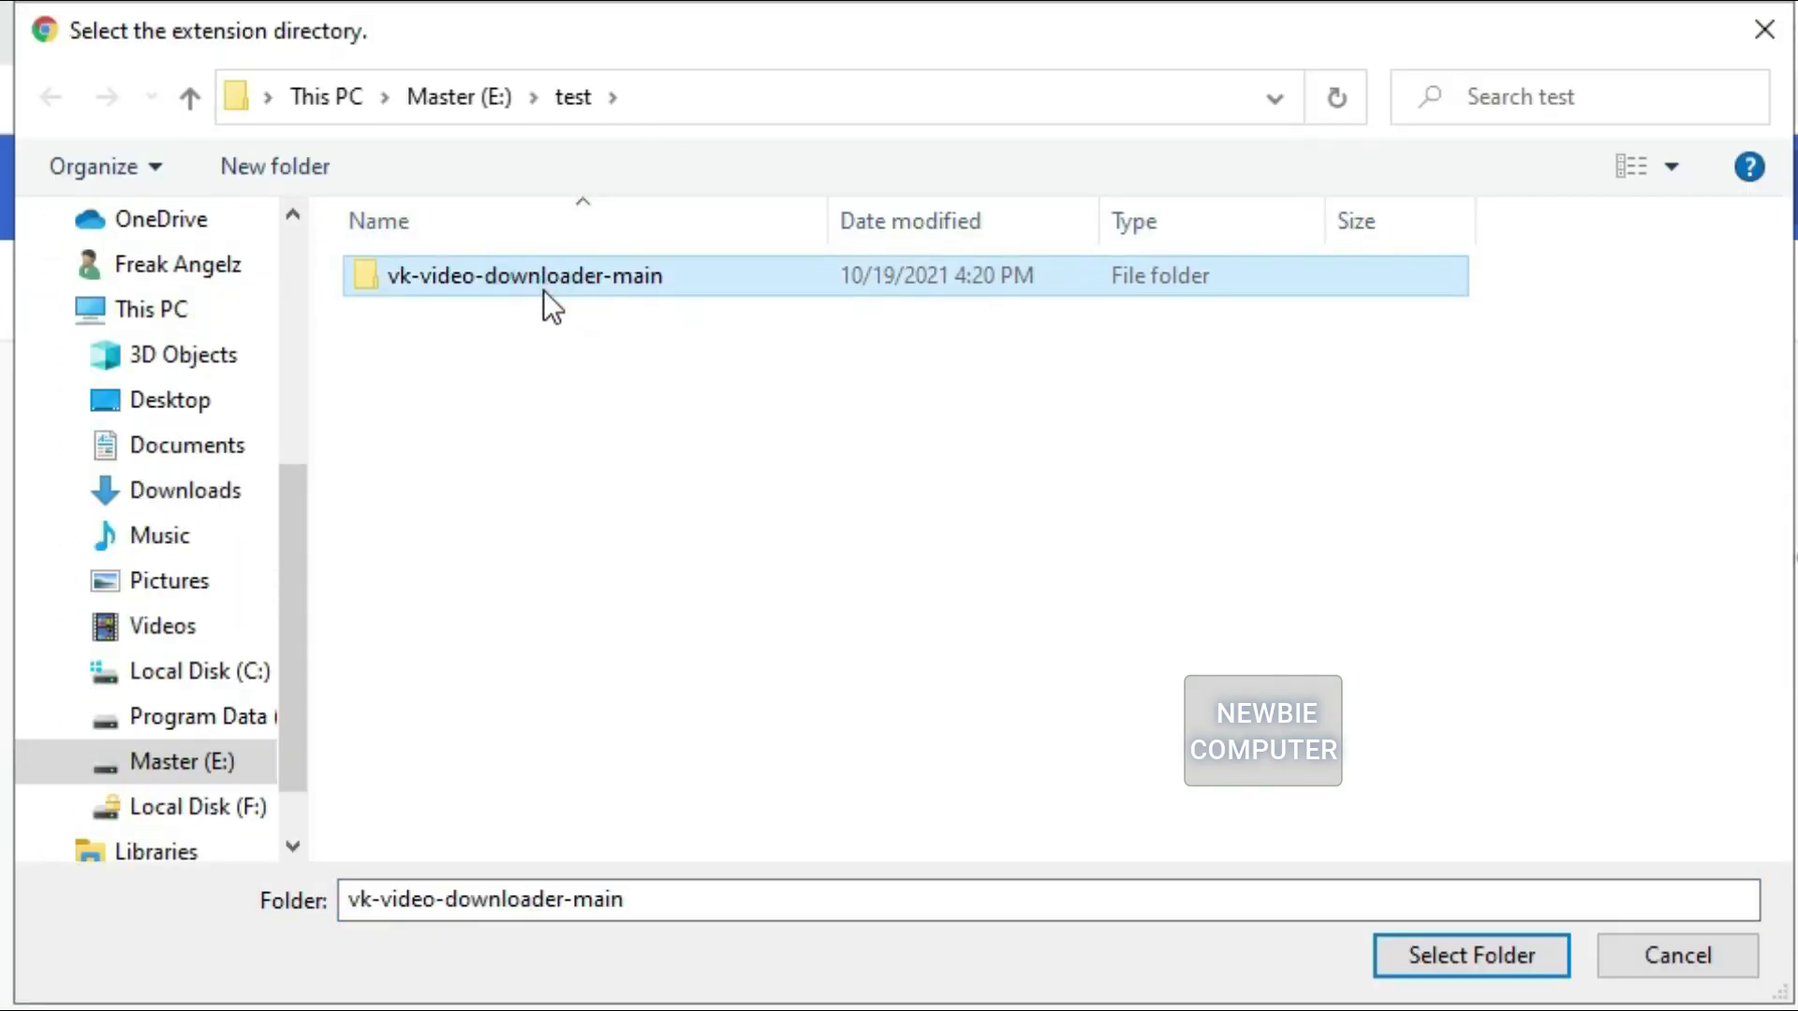
click(1468, 974)
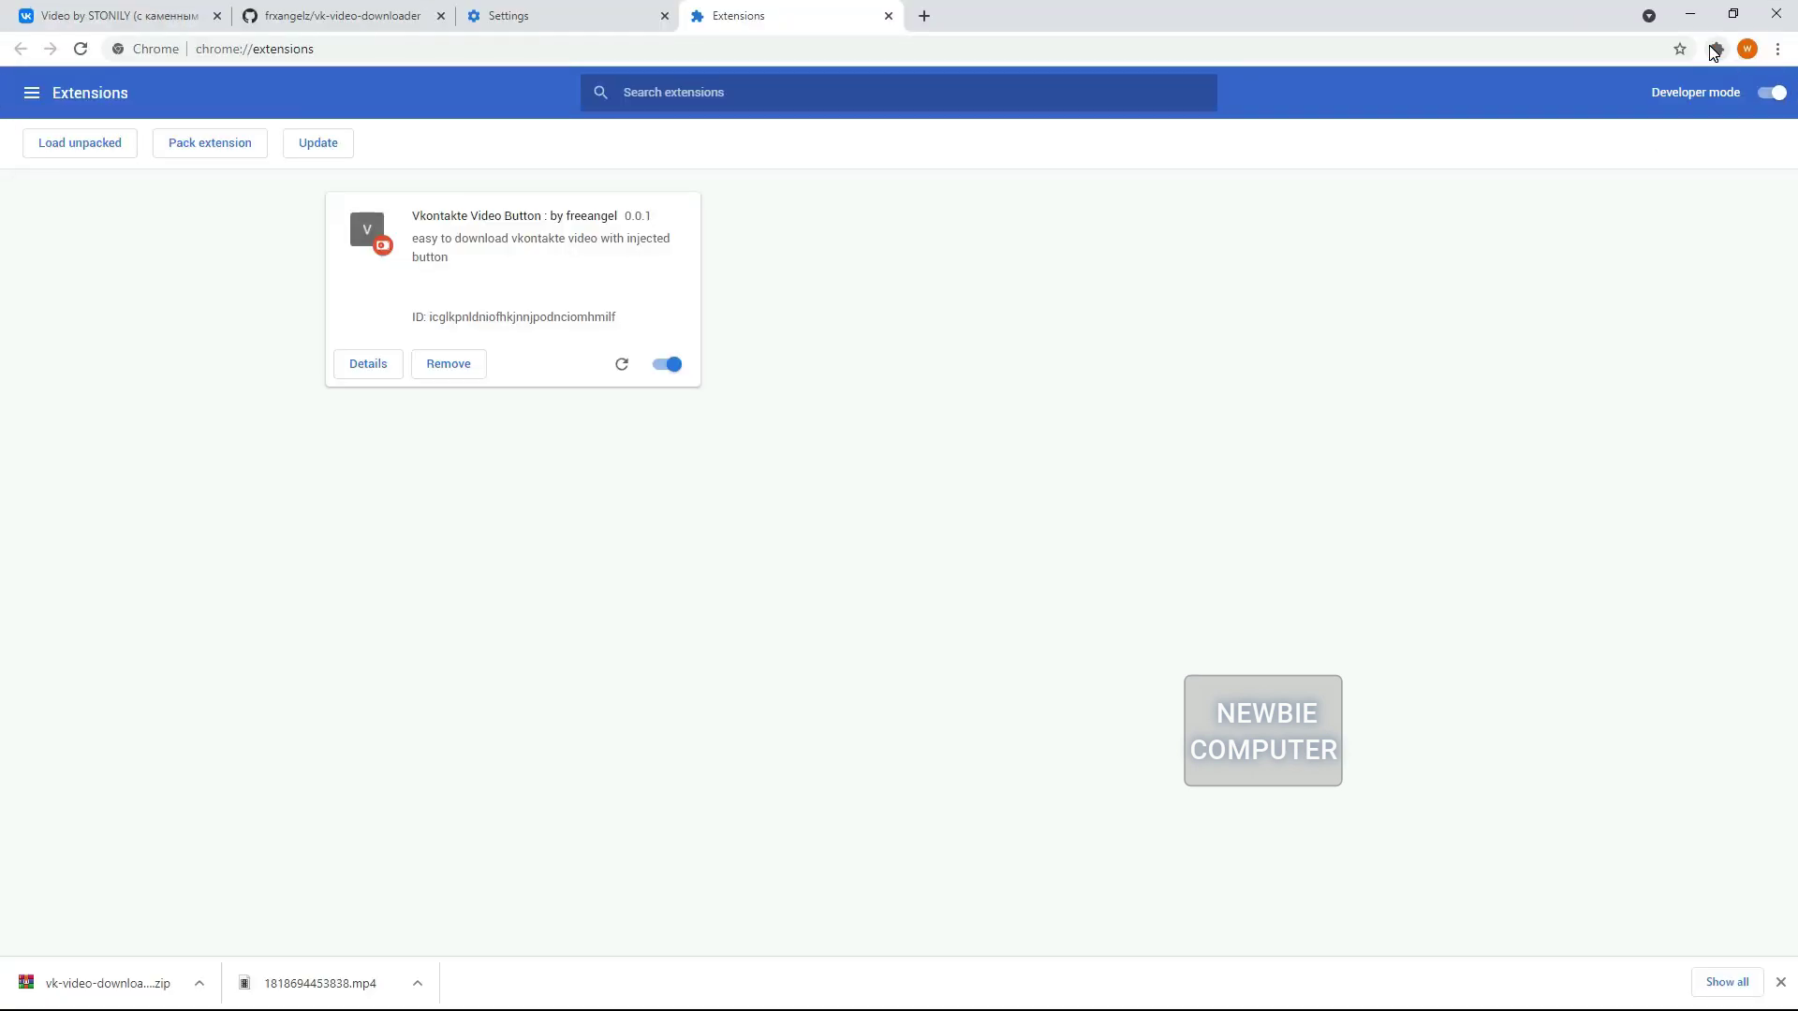
click(1712, 52)
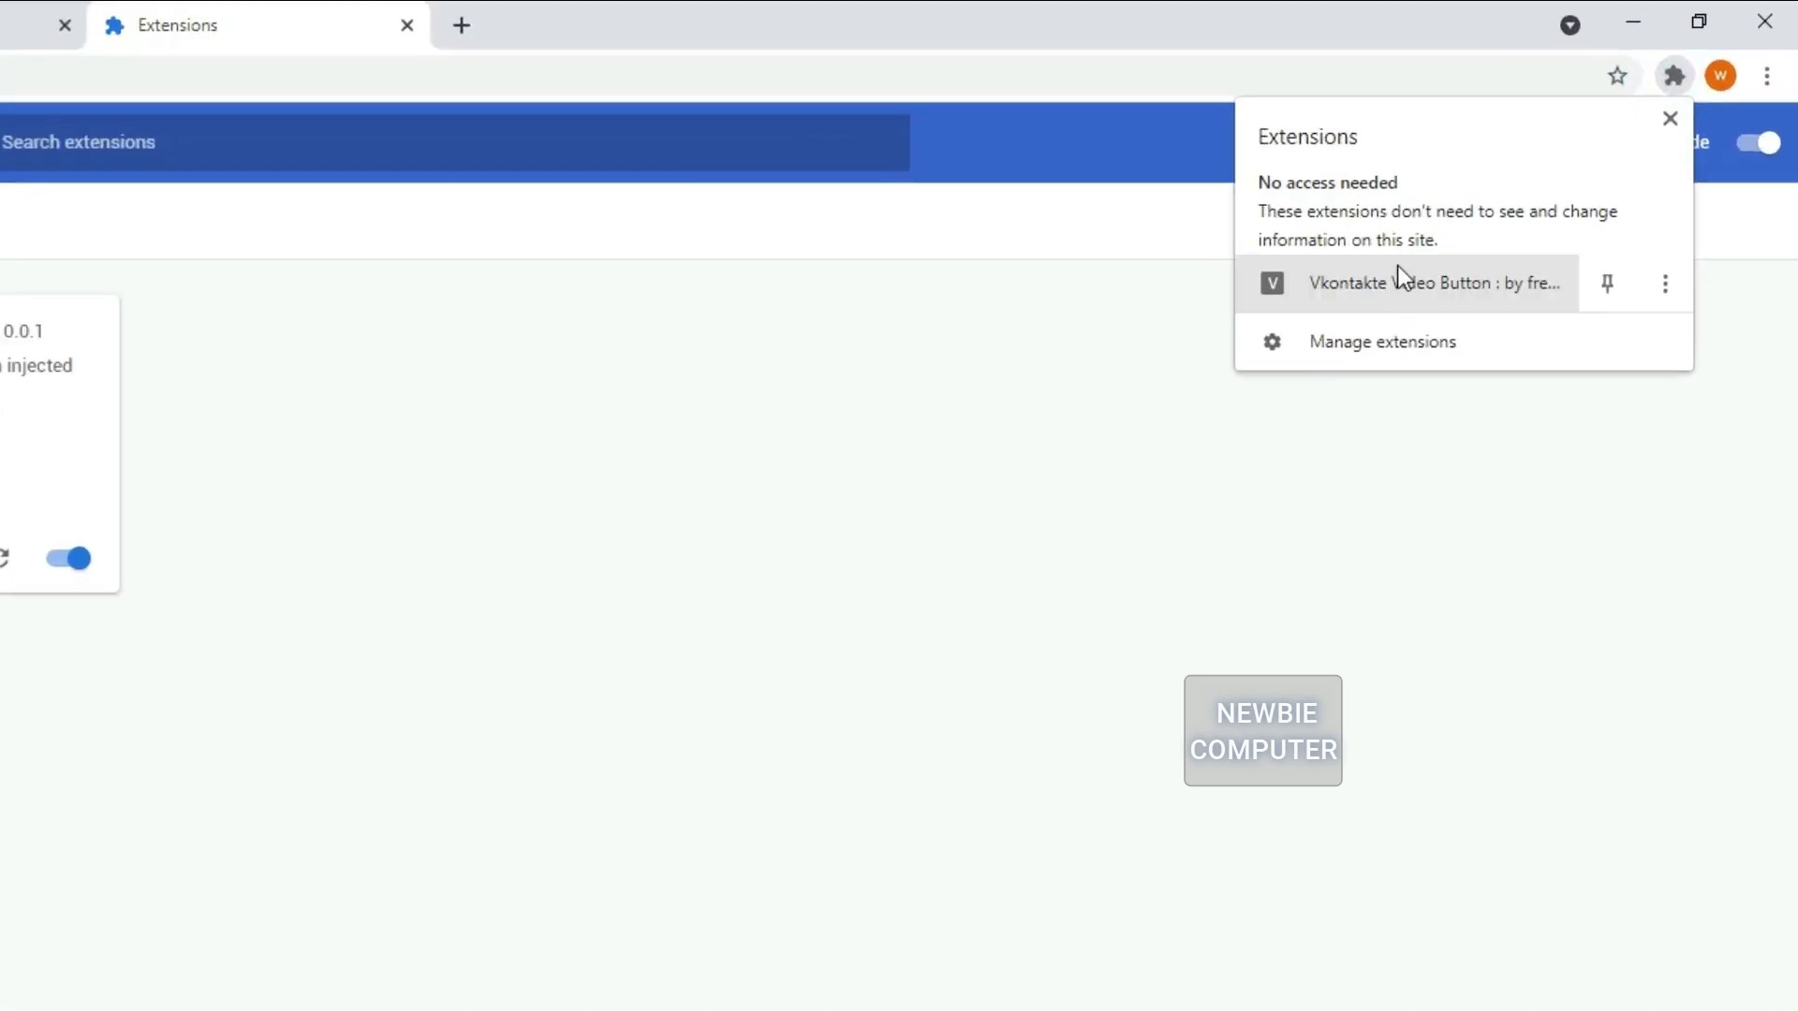
click(1534, 178)
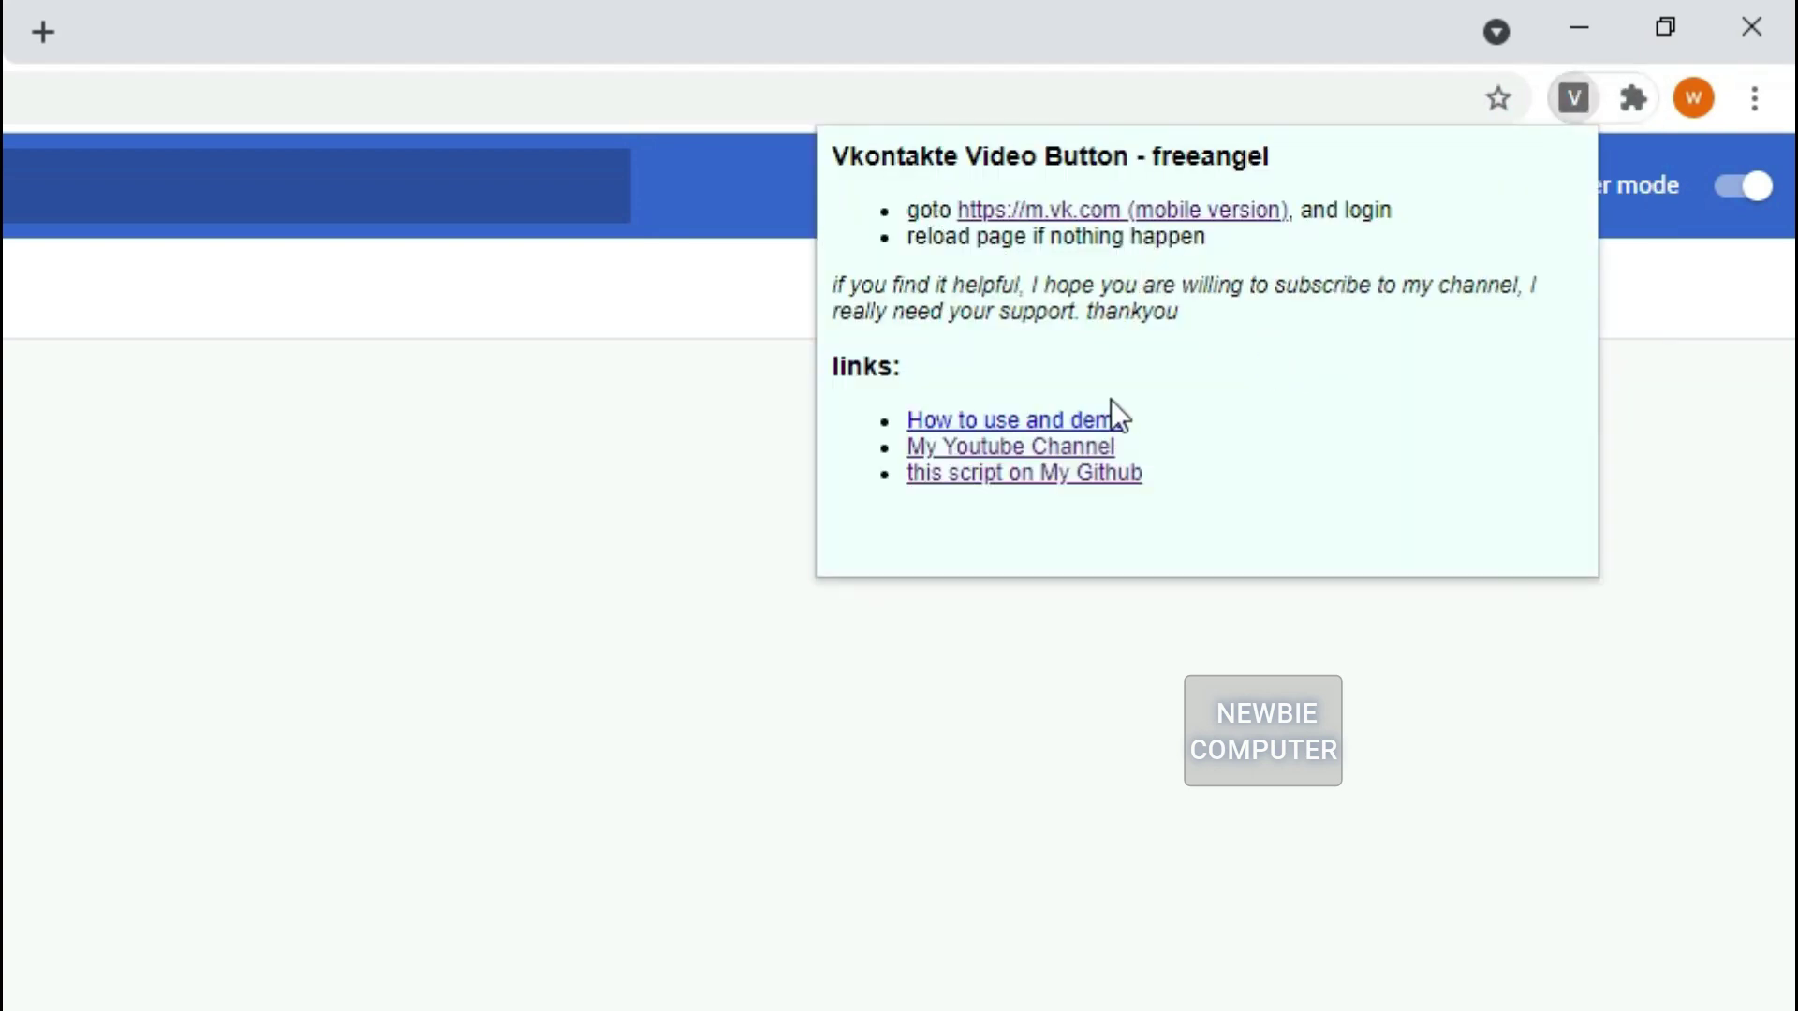
click(1015, 585)
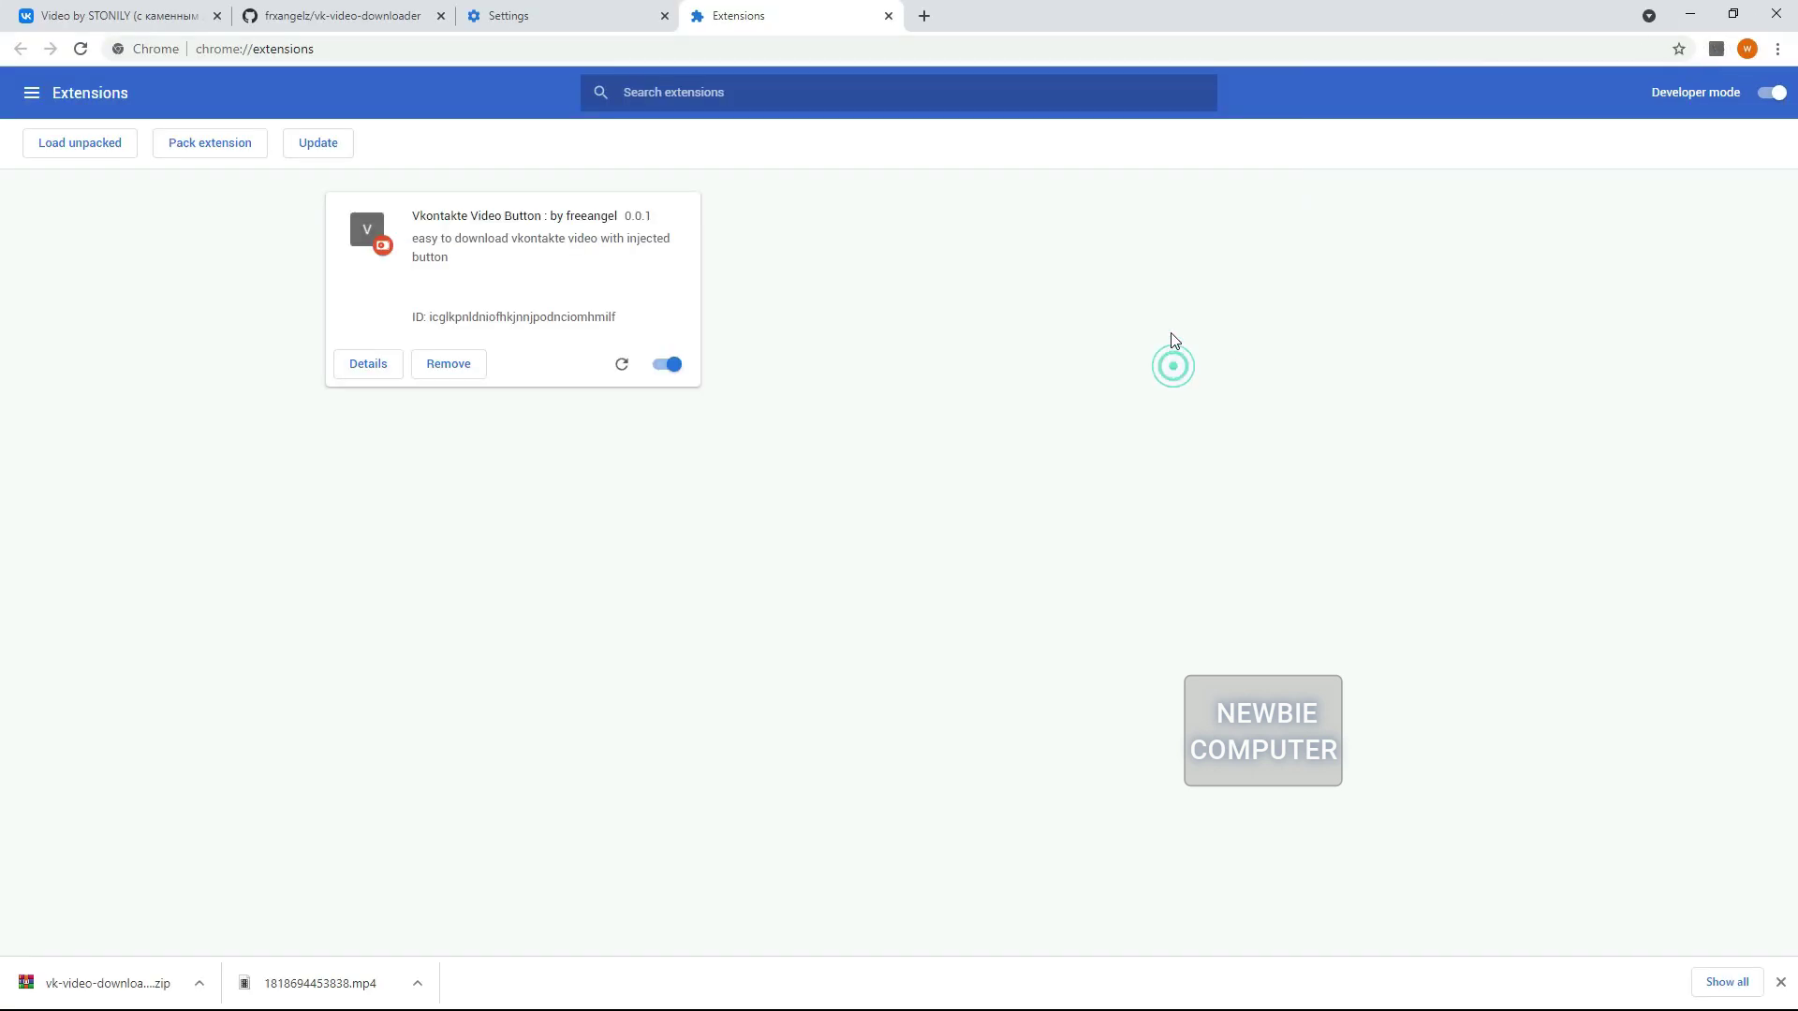
- Reload the VK video page to show the v-0 to v-3 buttons, and close the downloads bar
click(143, 22)
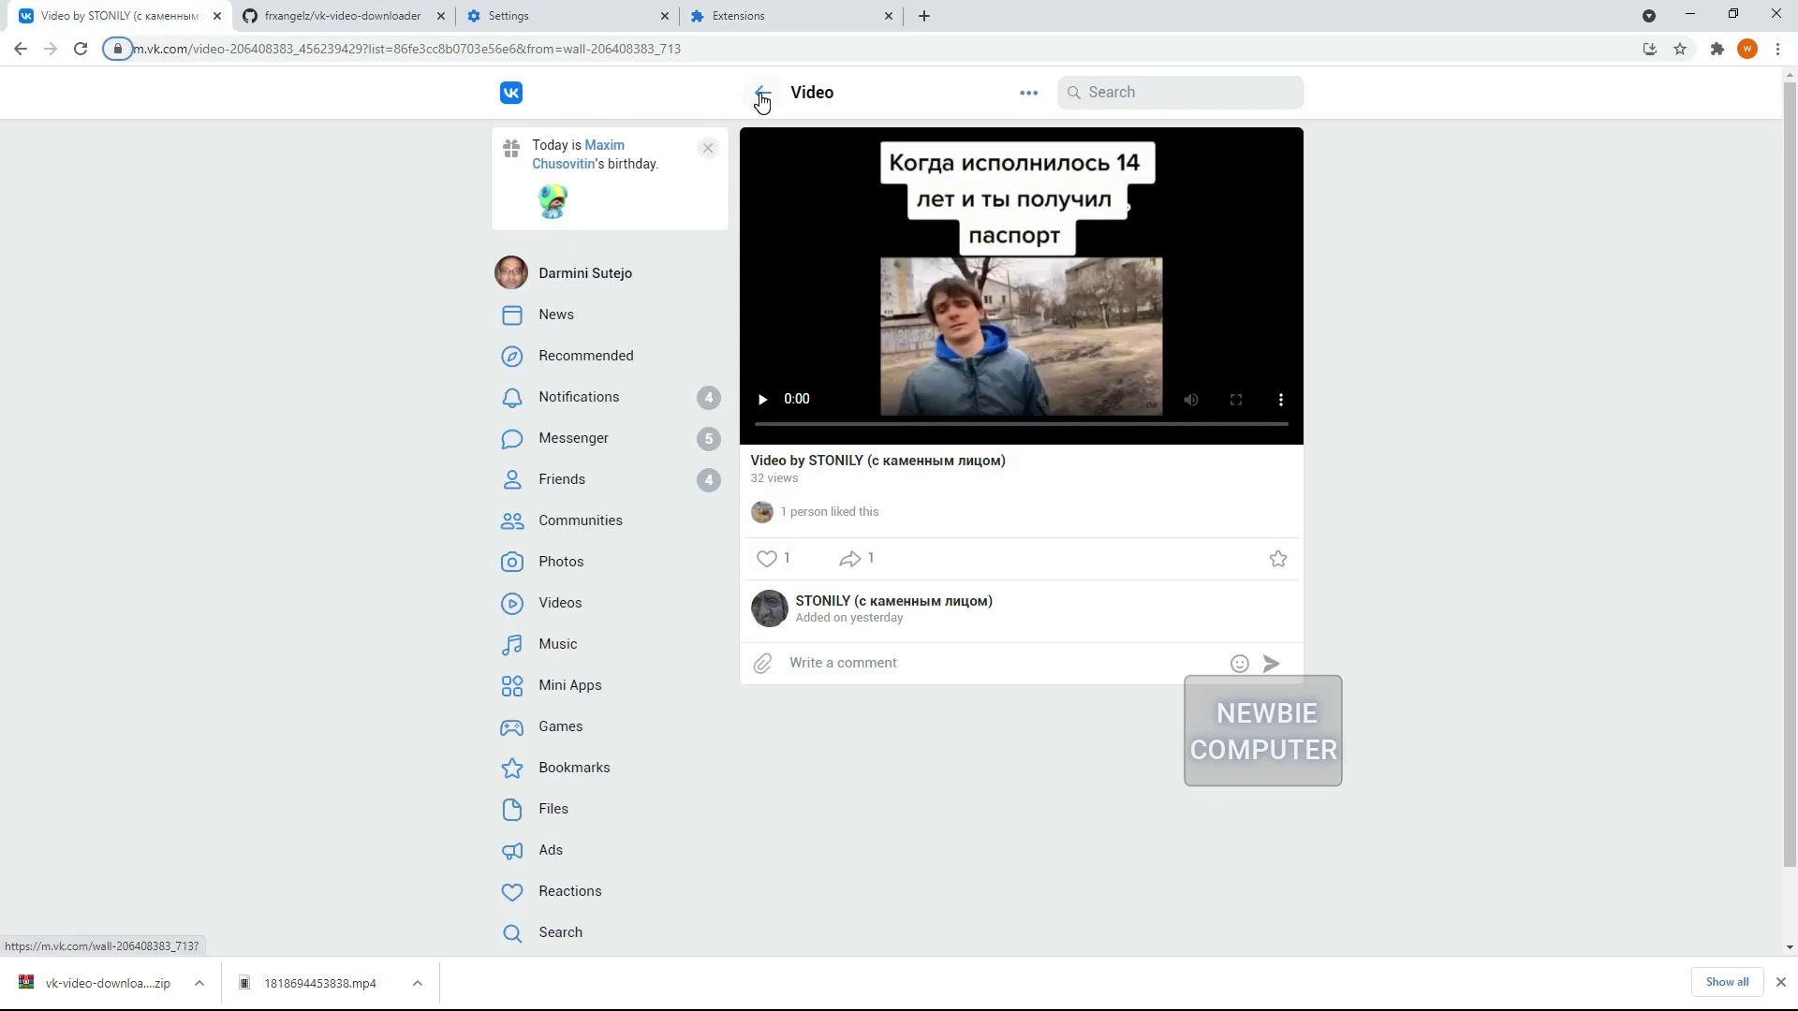
right_click(395, 194)
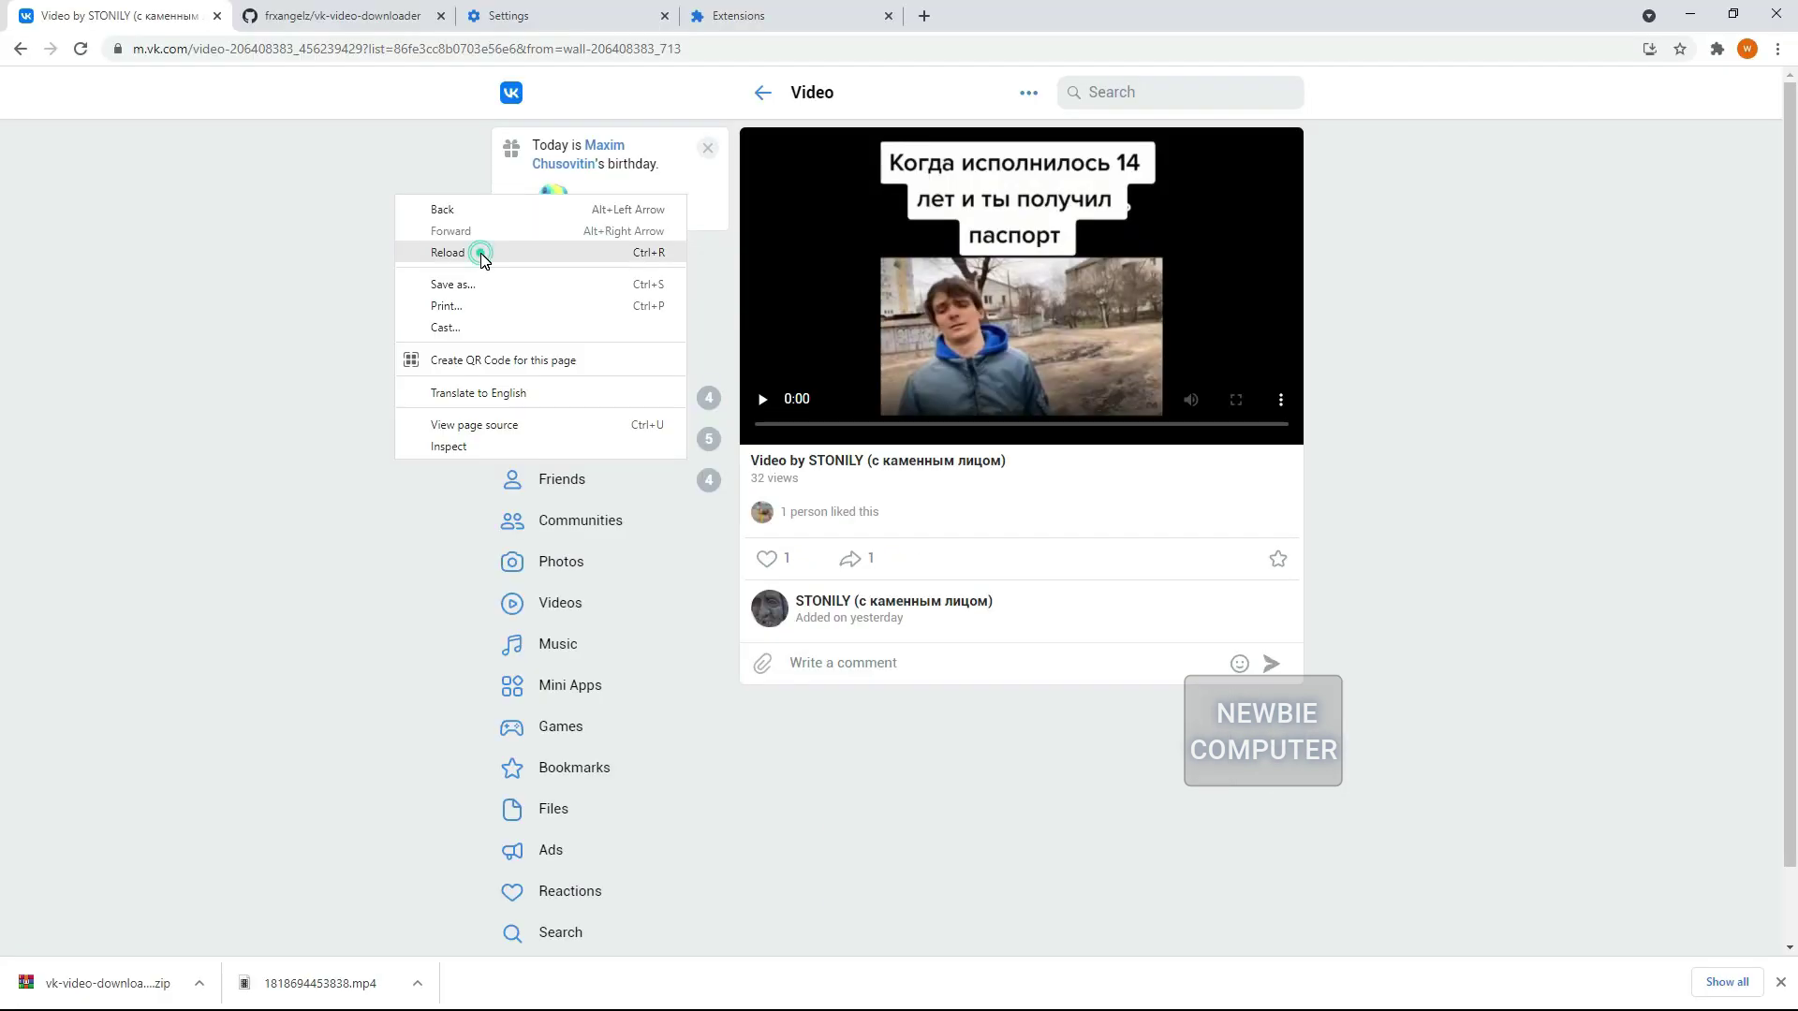
click(782, 334)
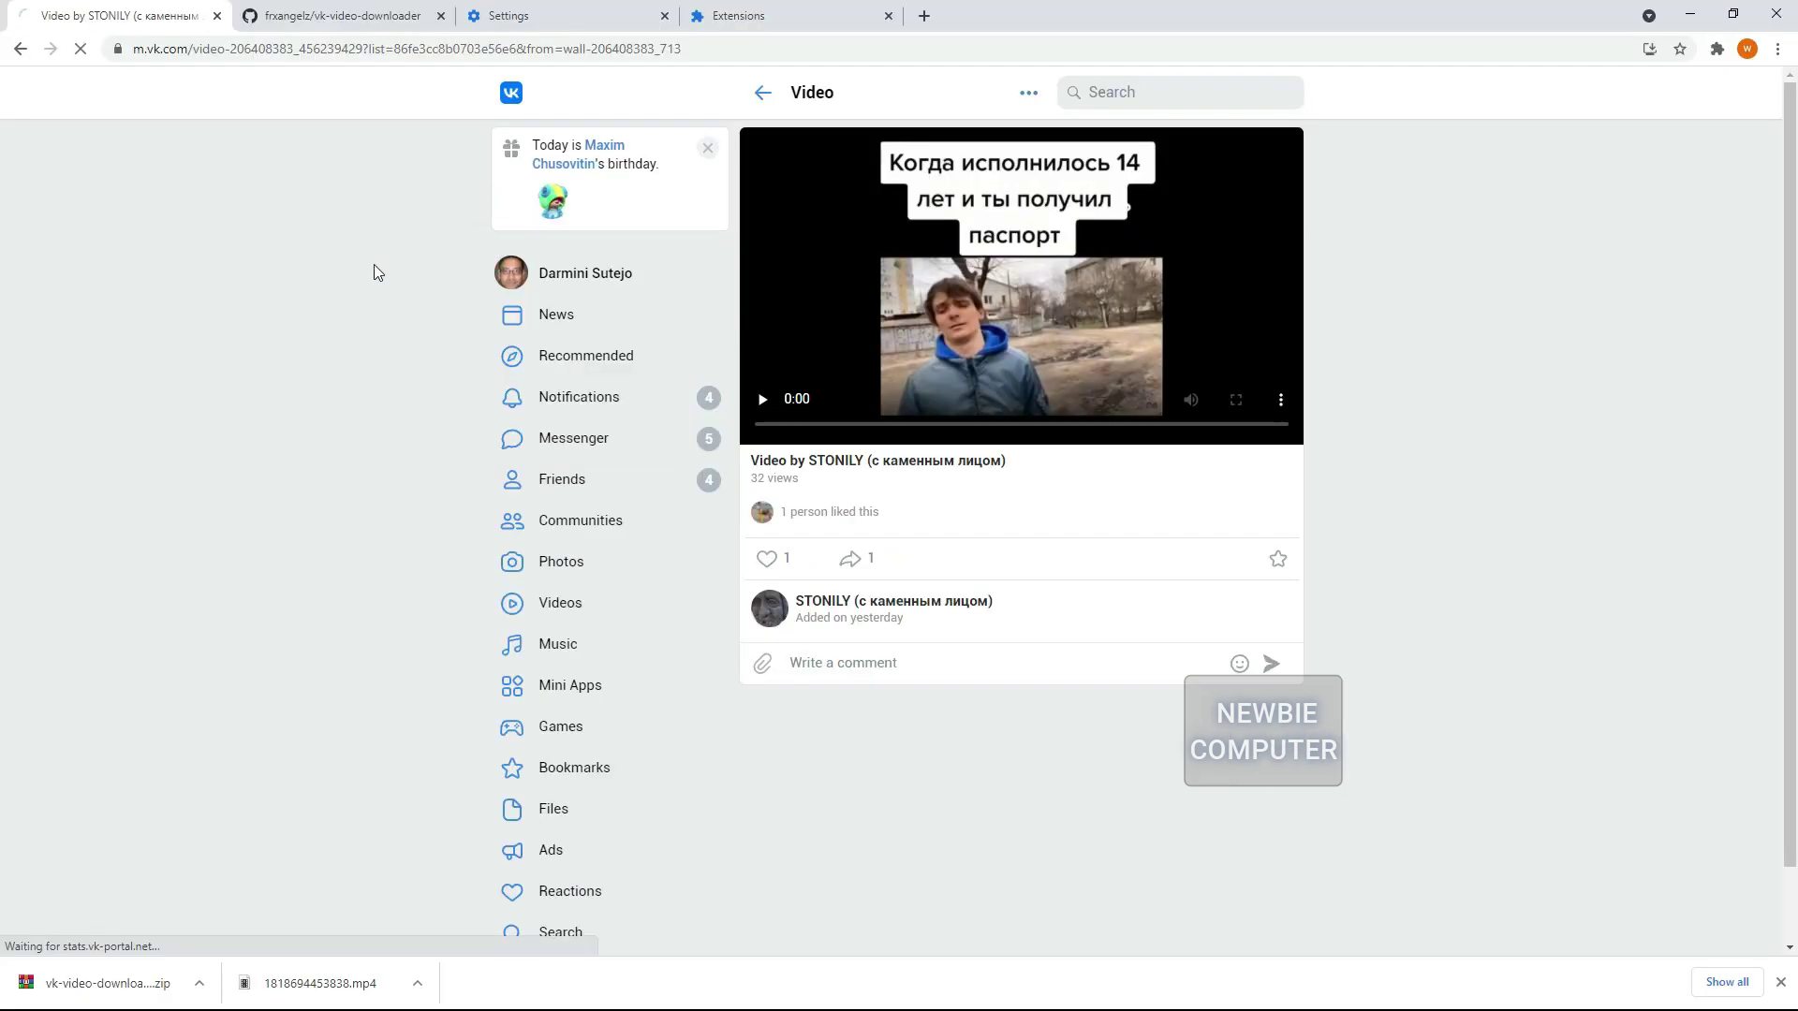
click(1781, 983)
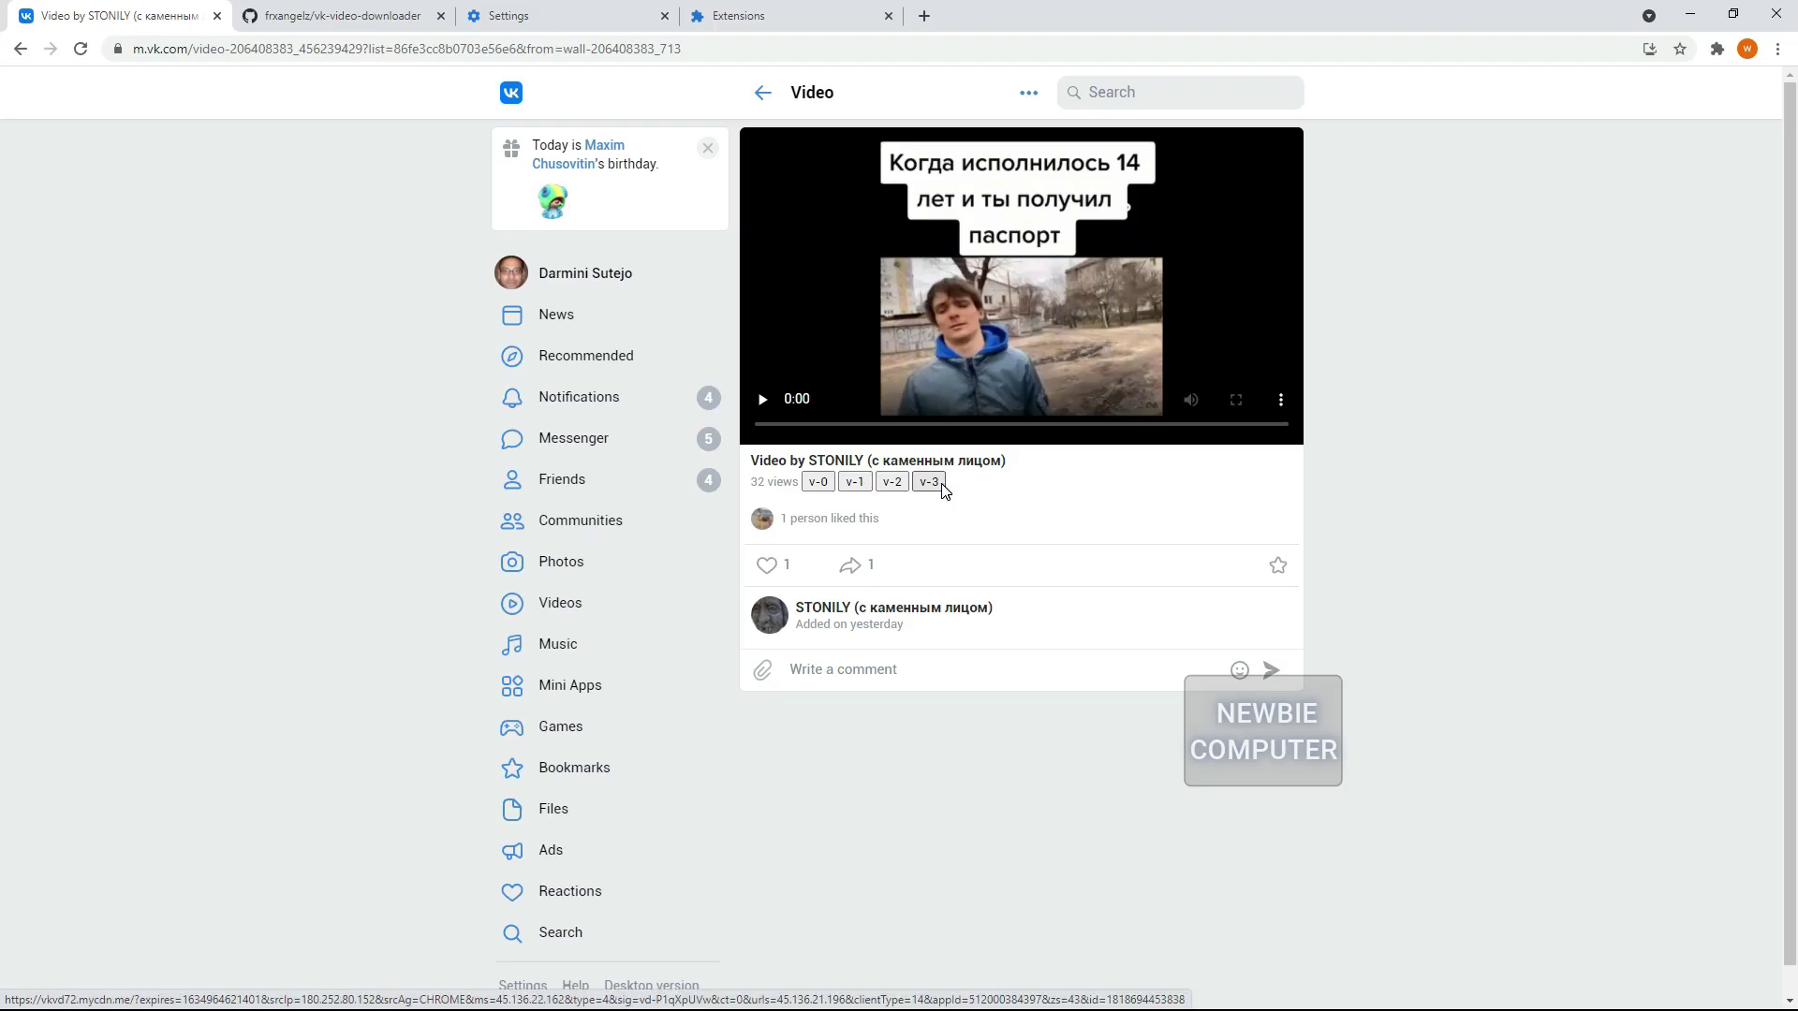
click(823, 800)
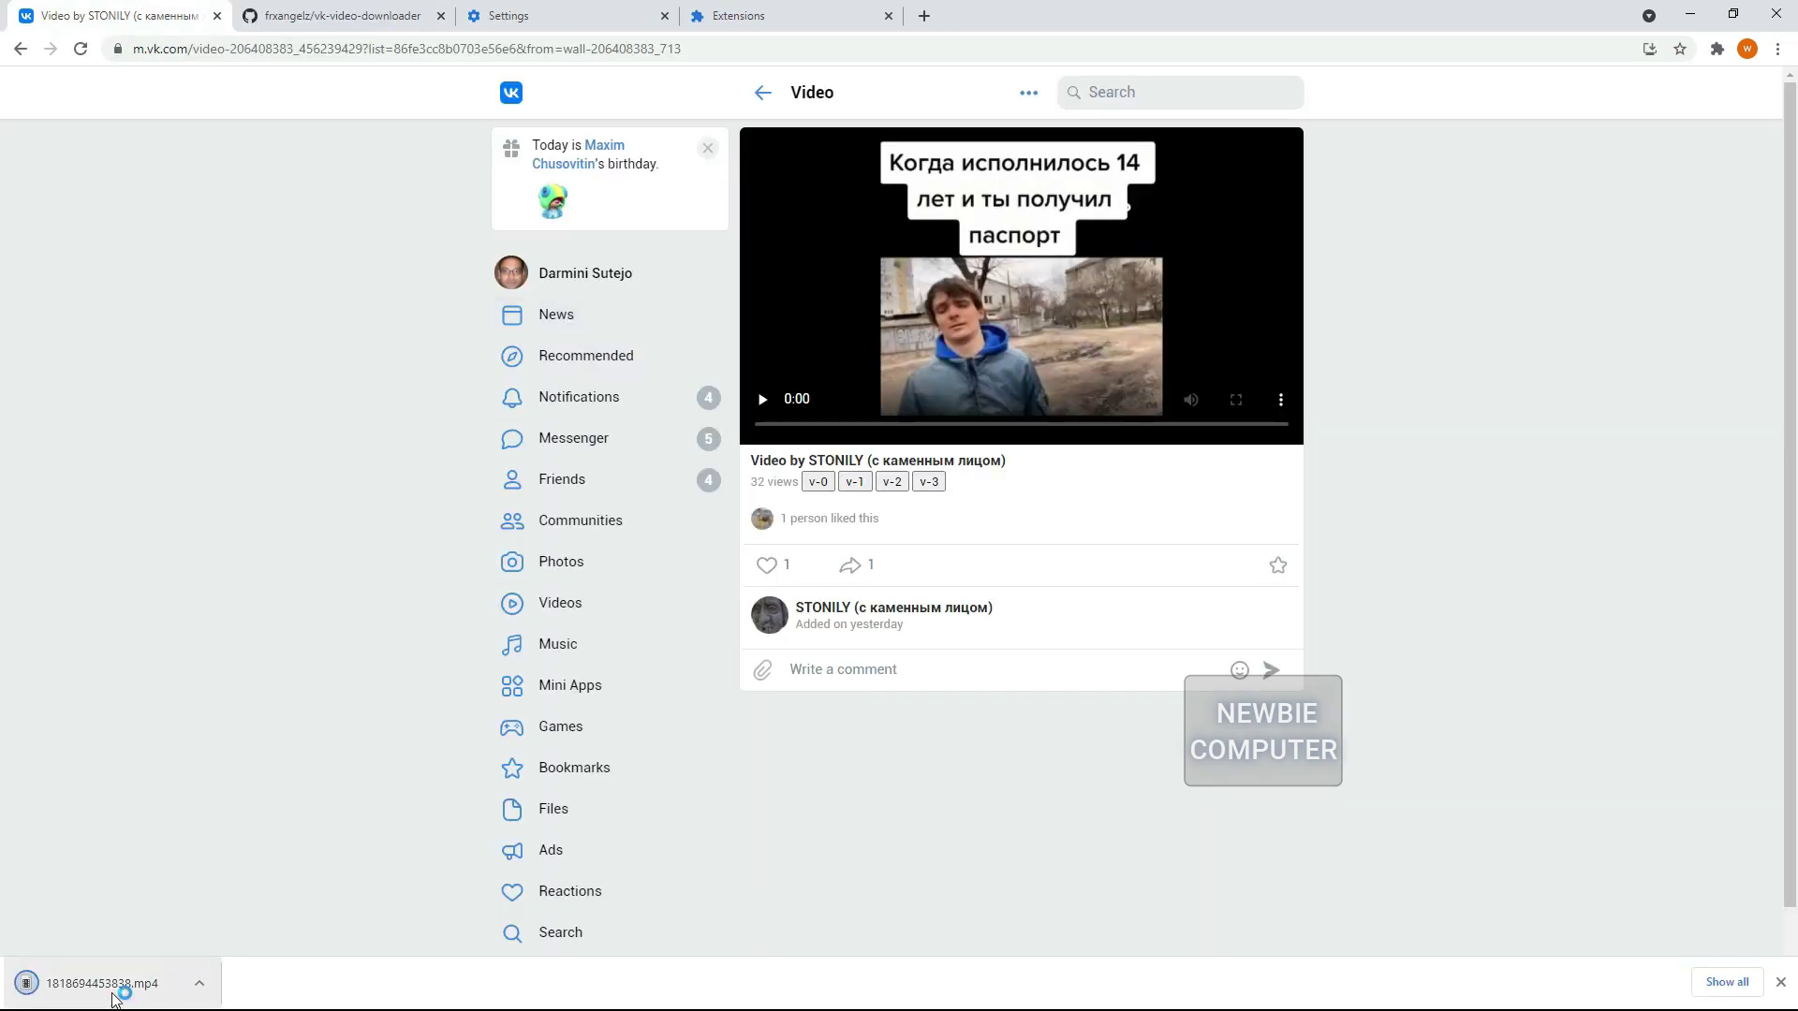
click(894, 485)
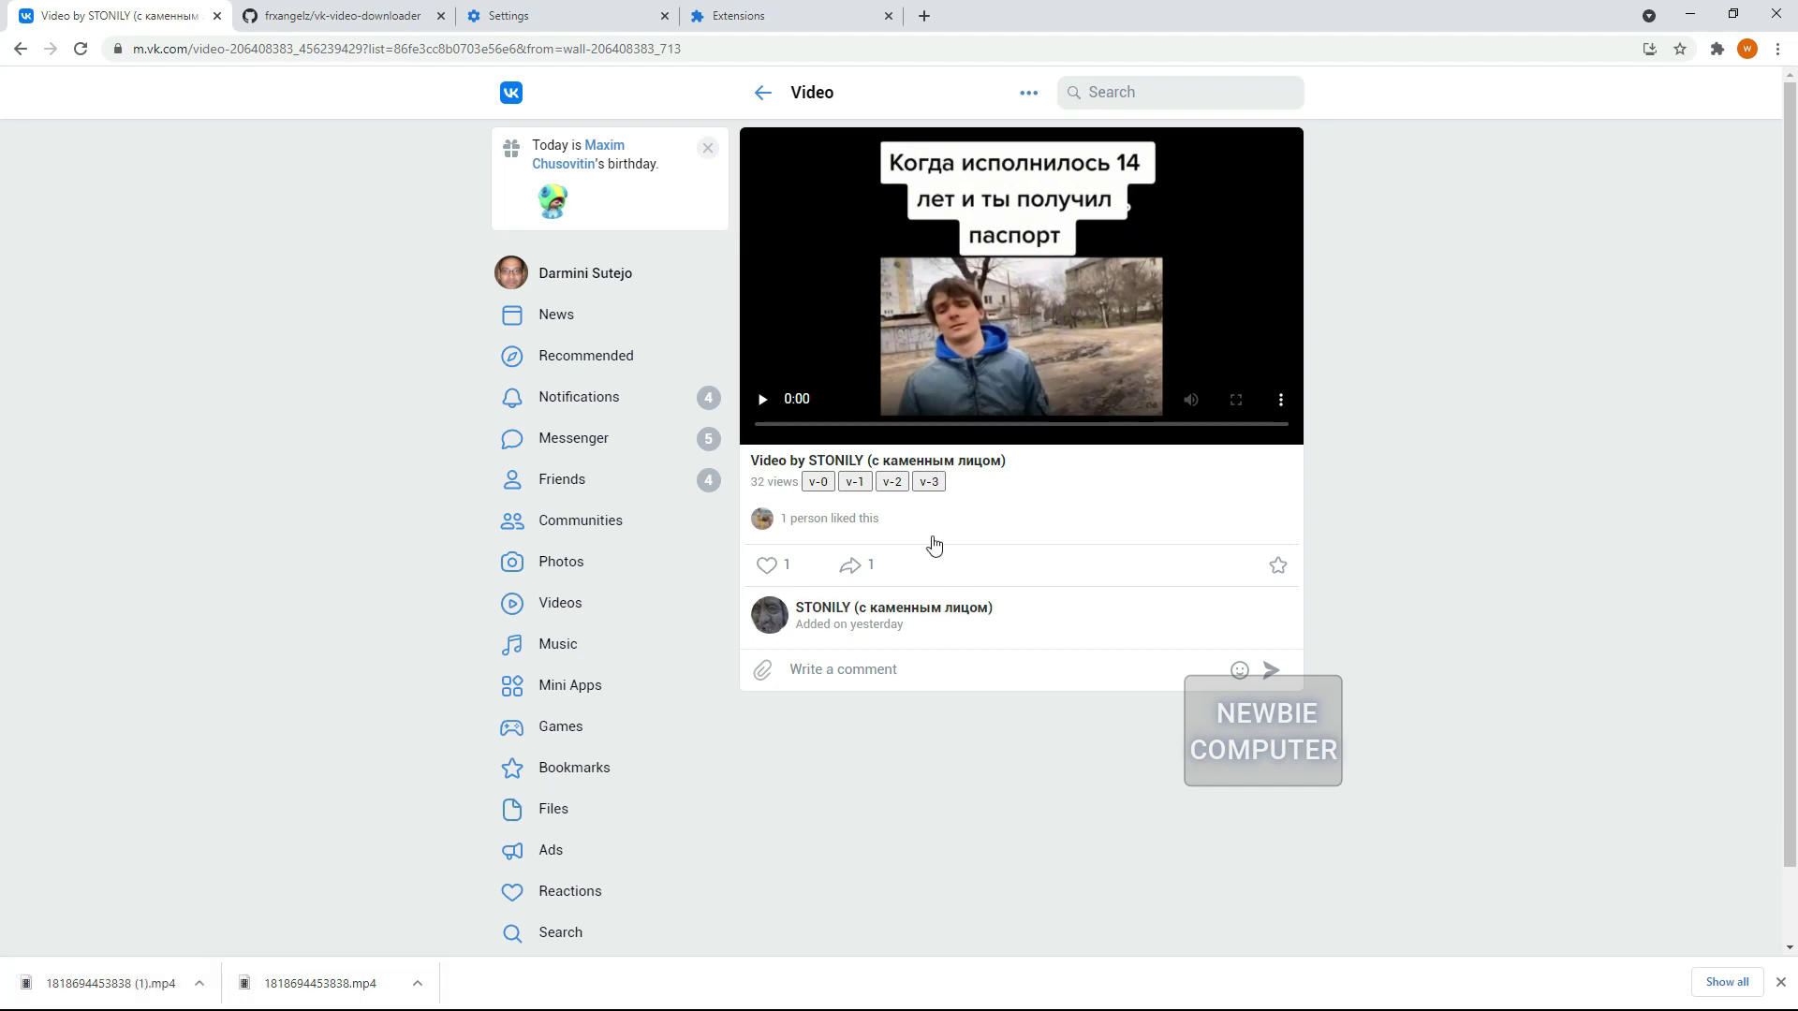
- Return to the STONILY community wall and open the 17 Oct video post
click(763, 94)
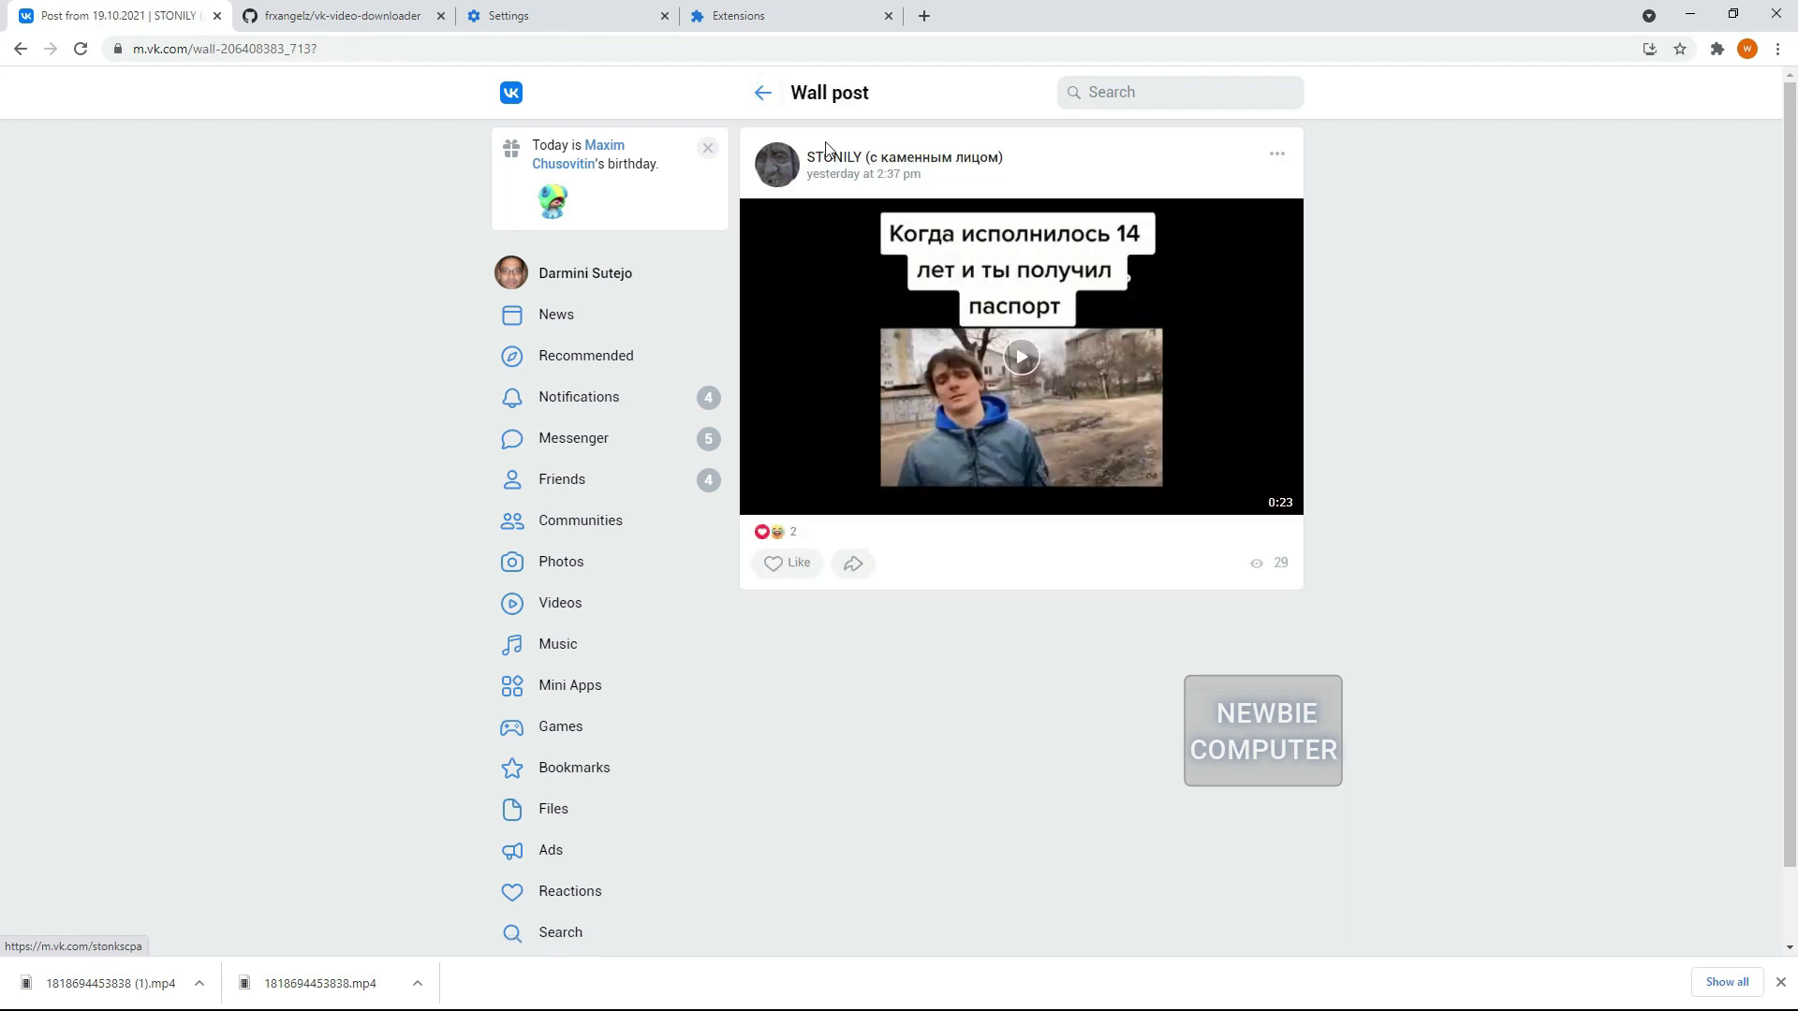
click(759, 93)
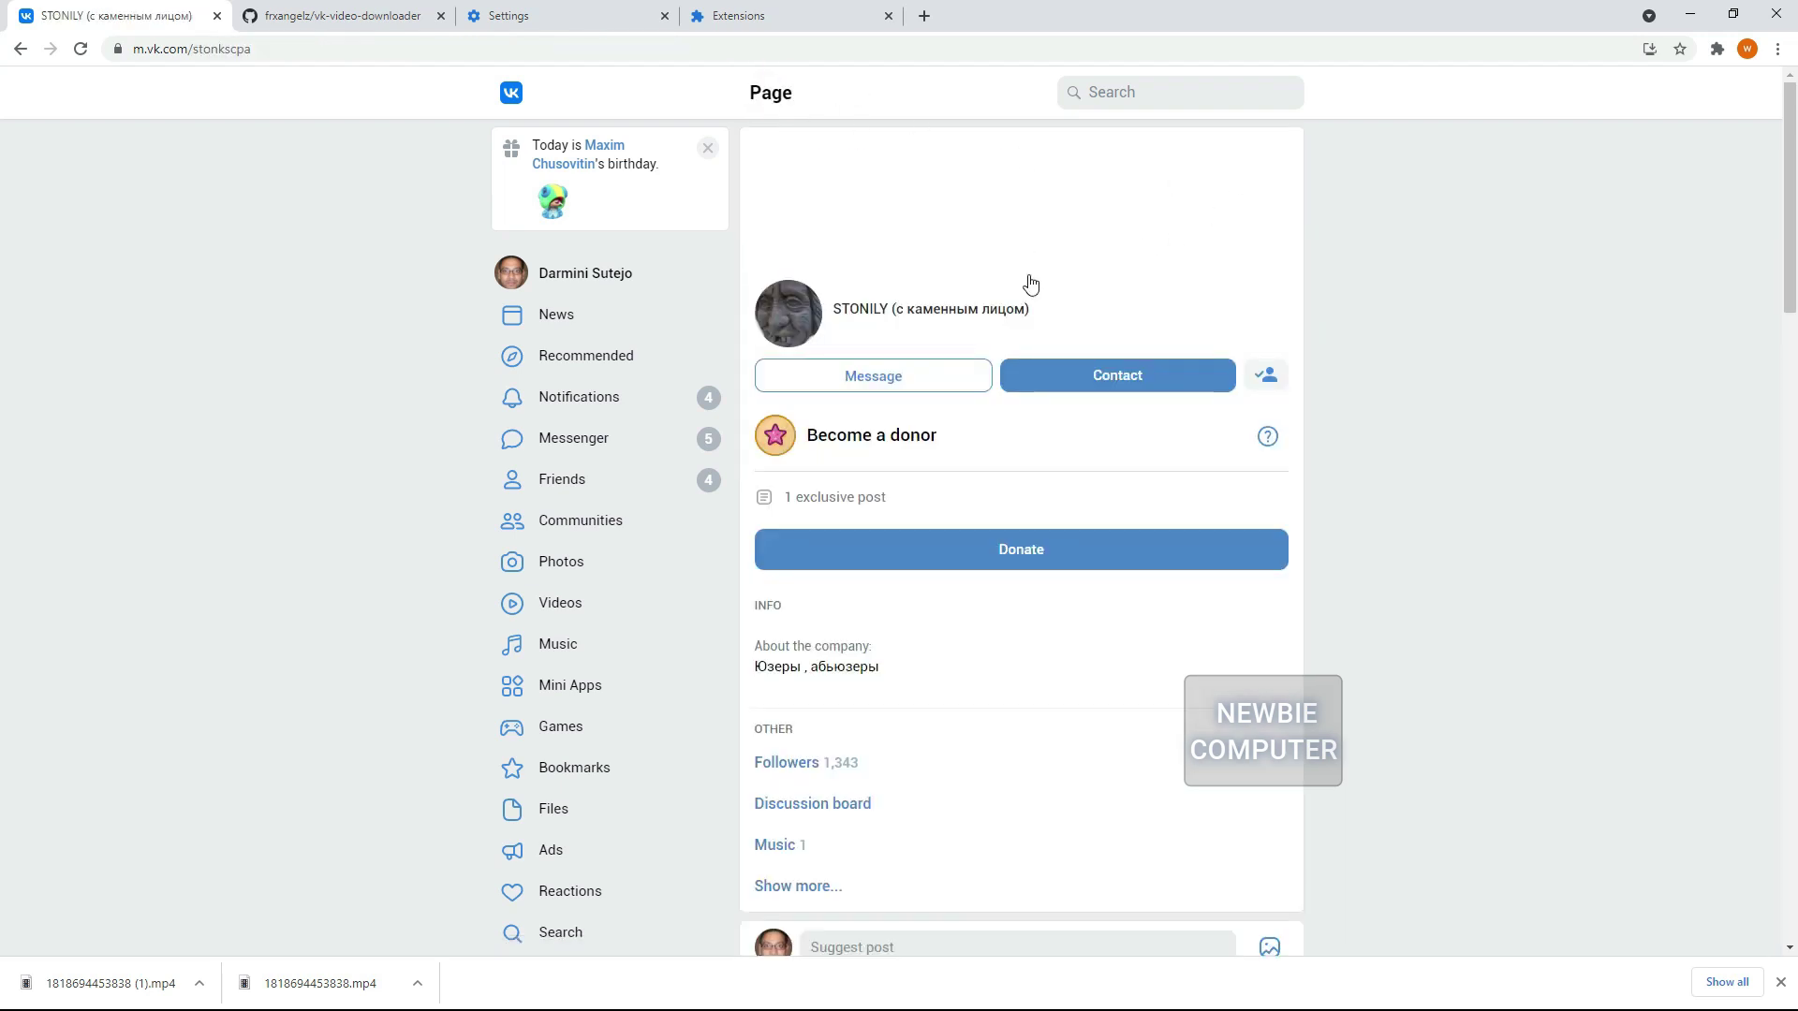
scroll(1071, 441, down, 10)
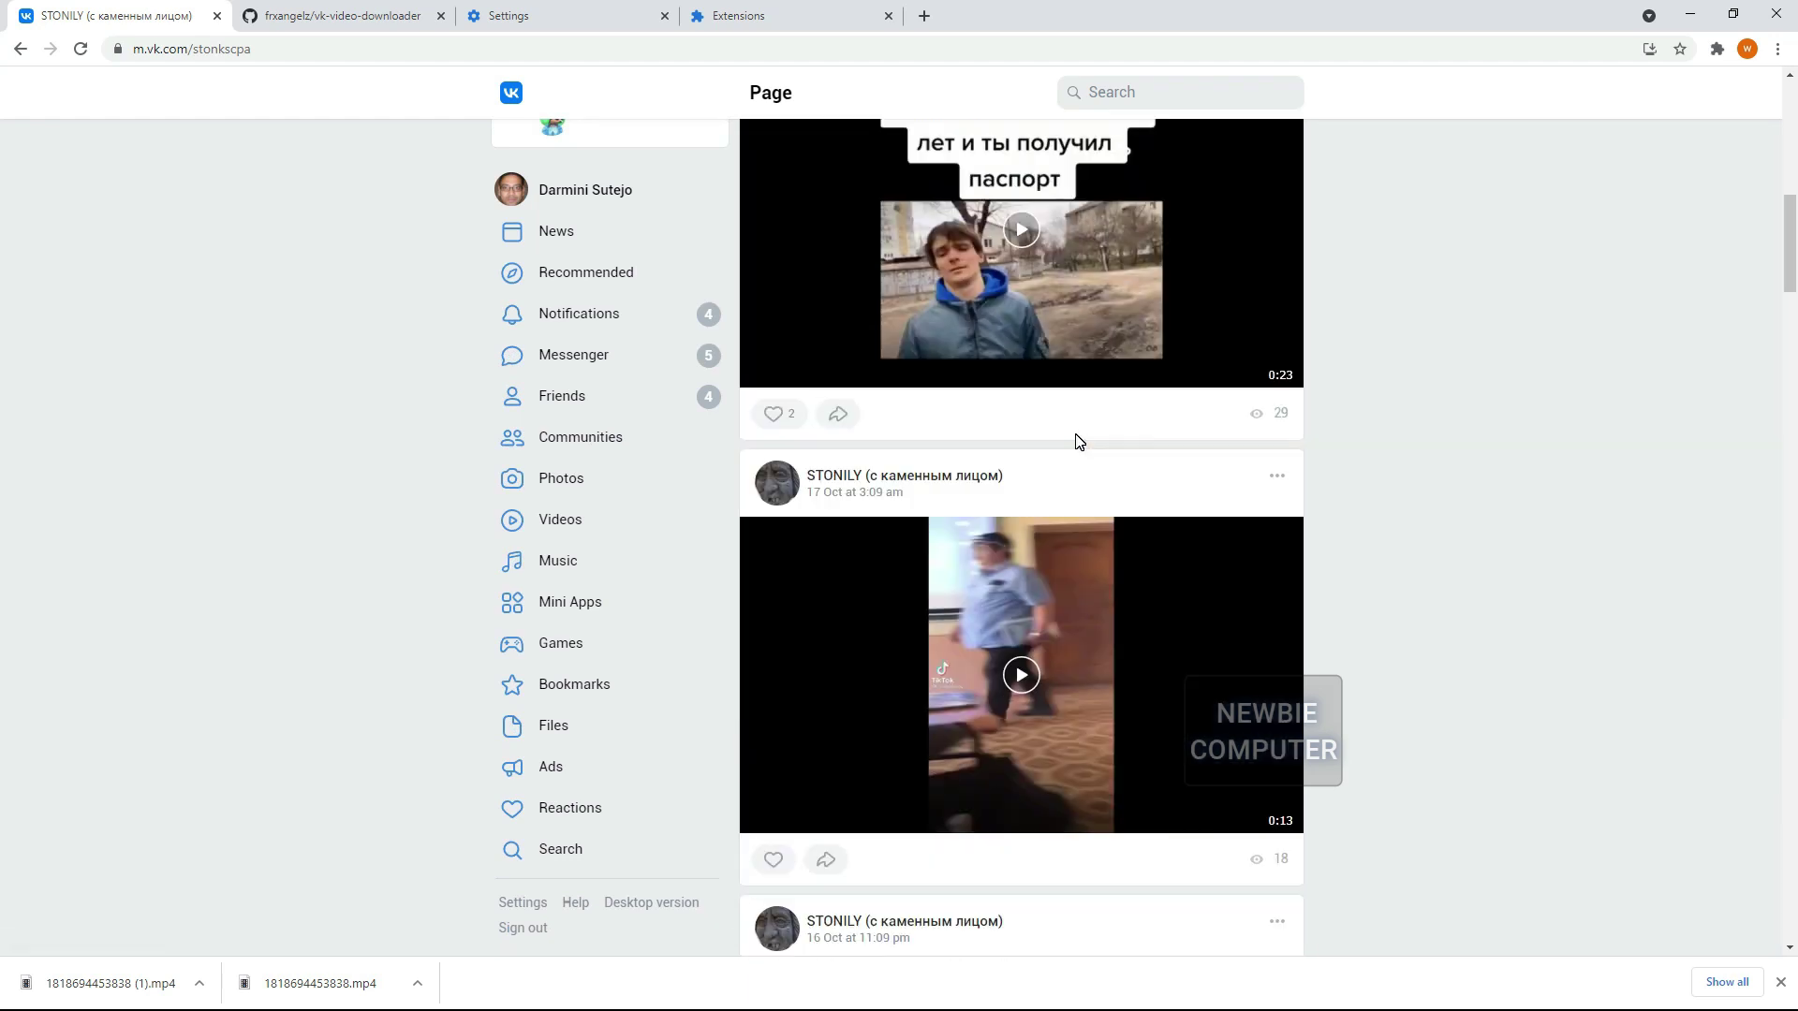
scroll(1075, 440, down, 2)
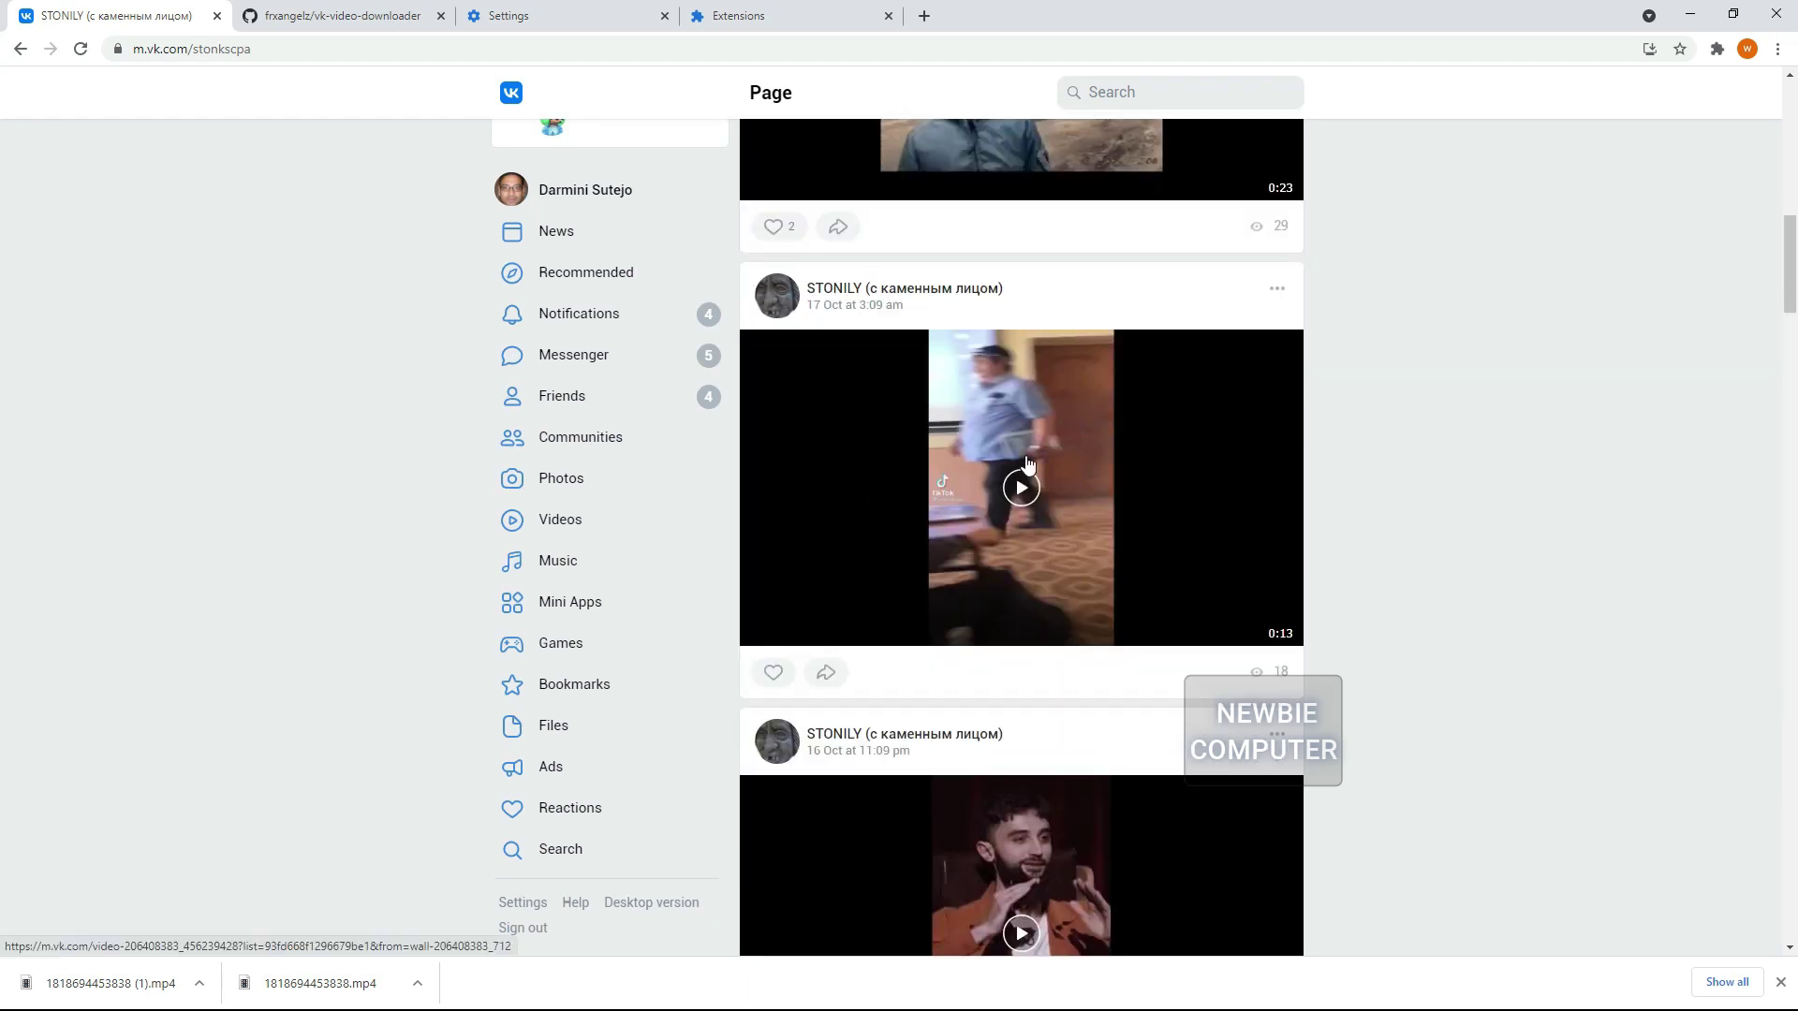
click(1125, 635)
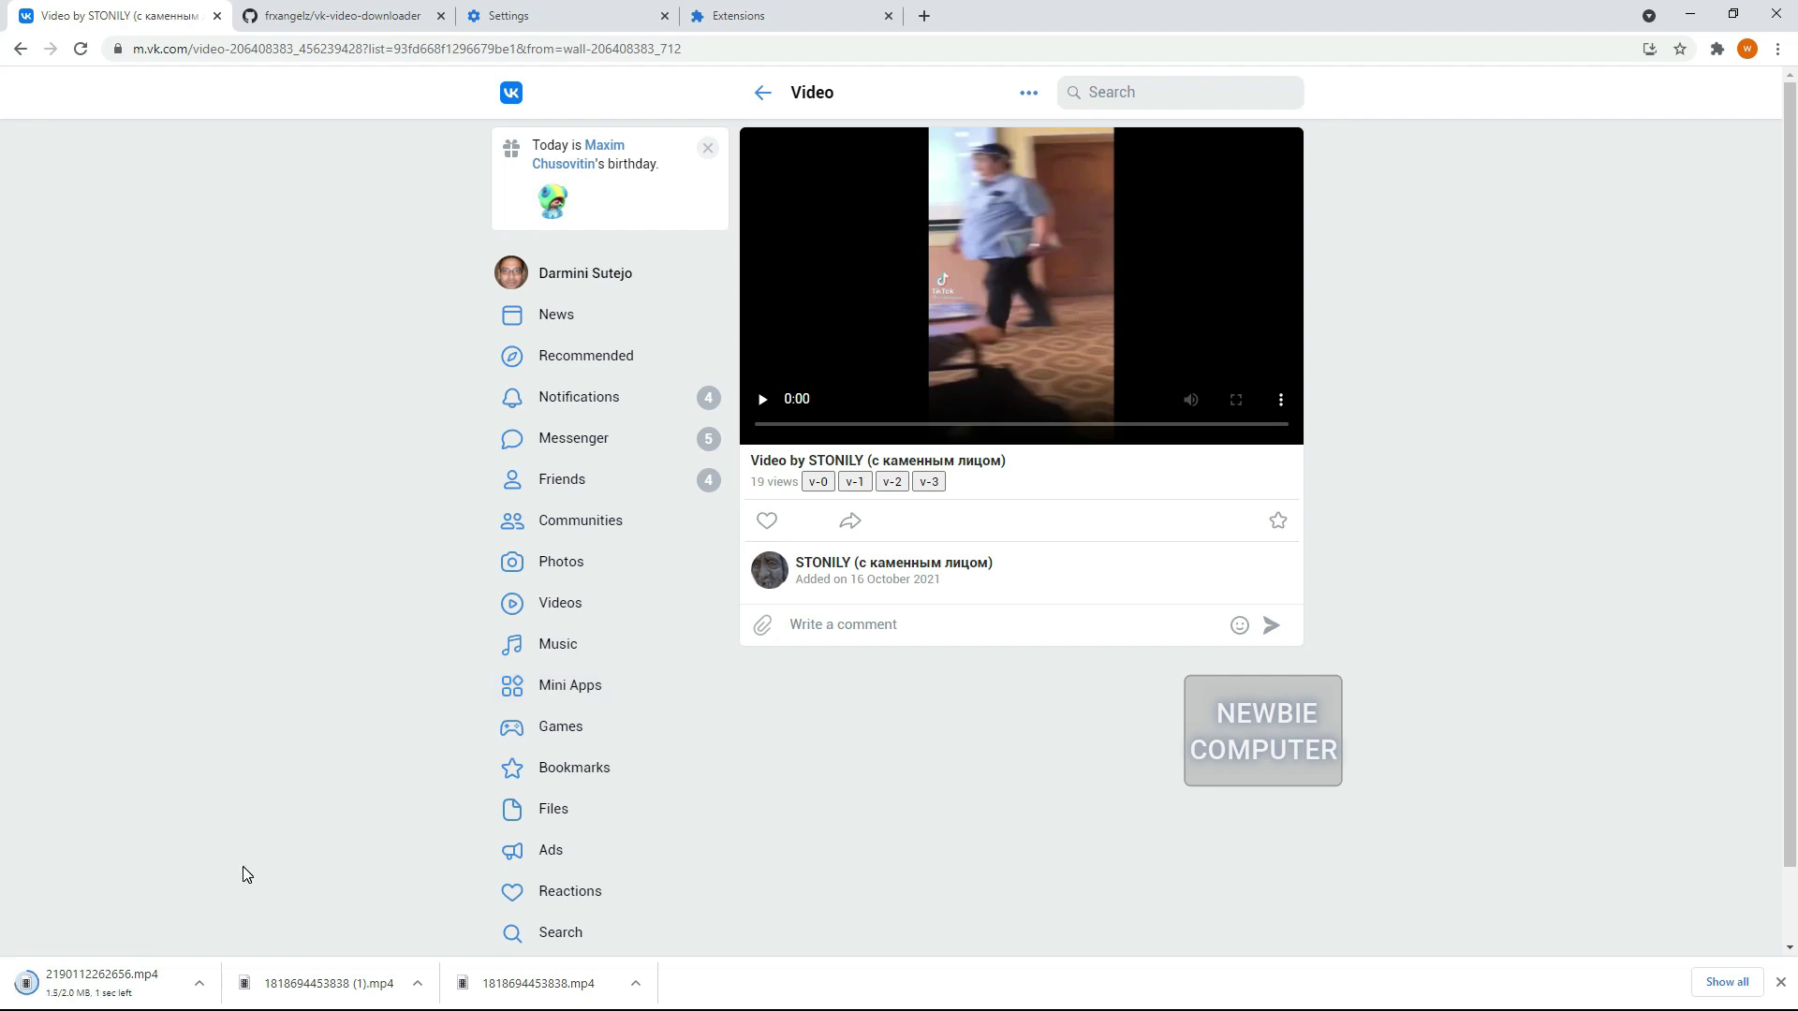
- Show 2190112262656.mp4 in the Downloads folder, play it, then close the player
click(202, 986)
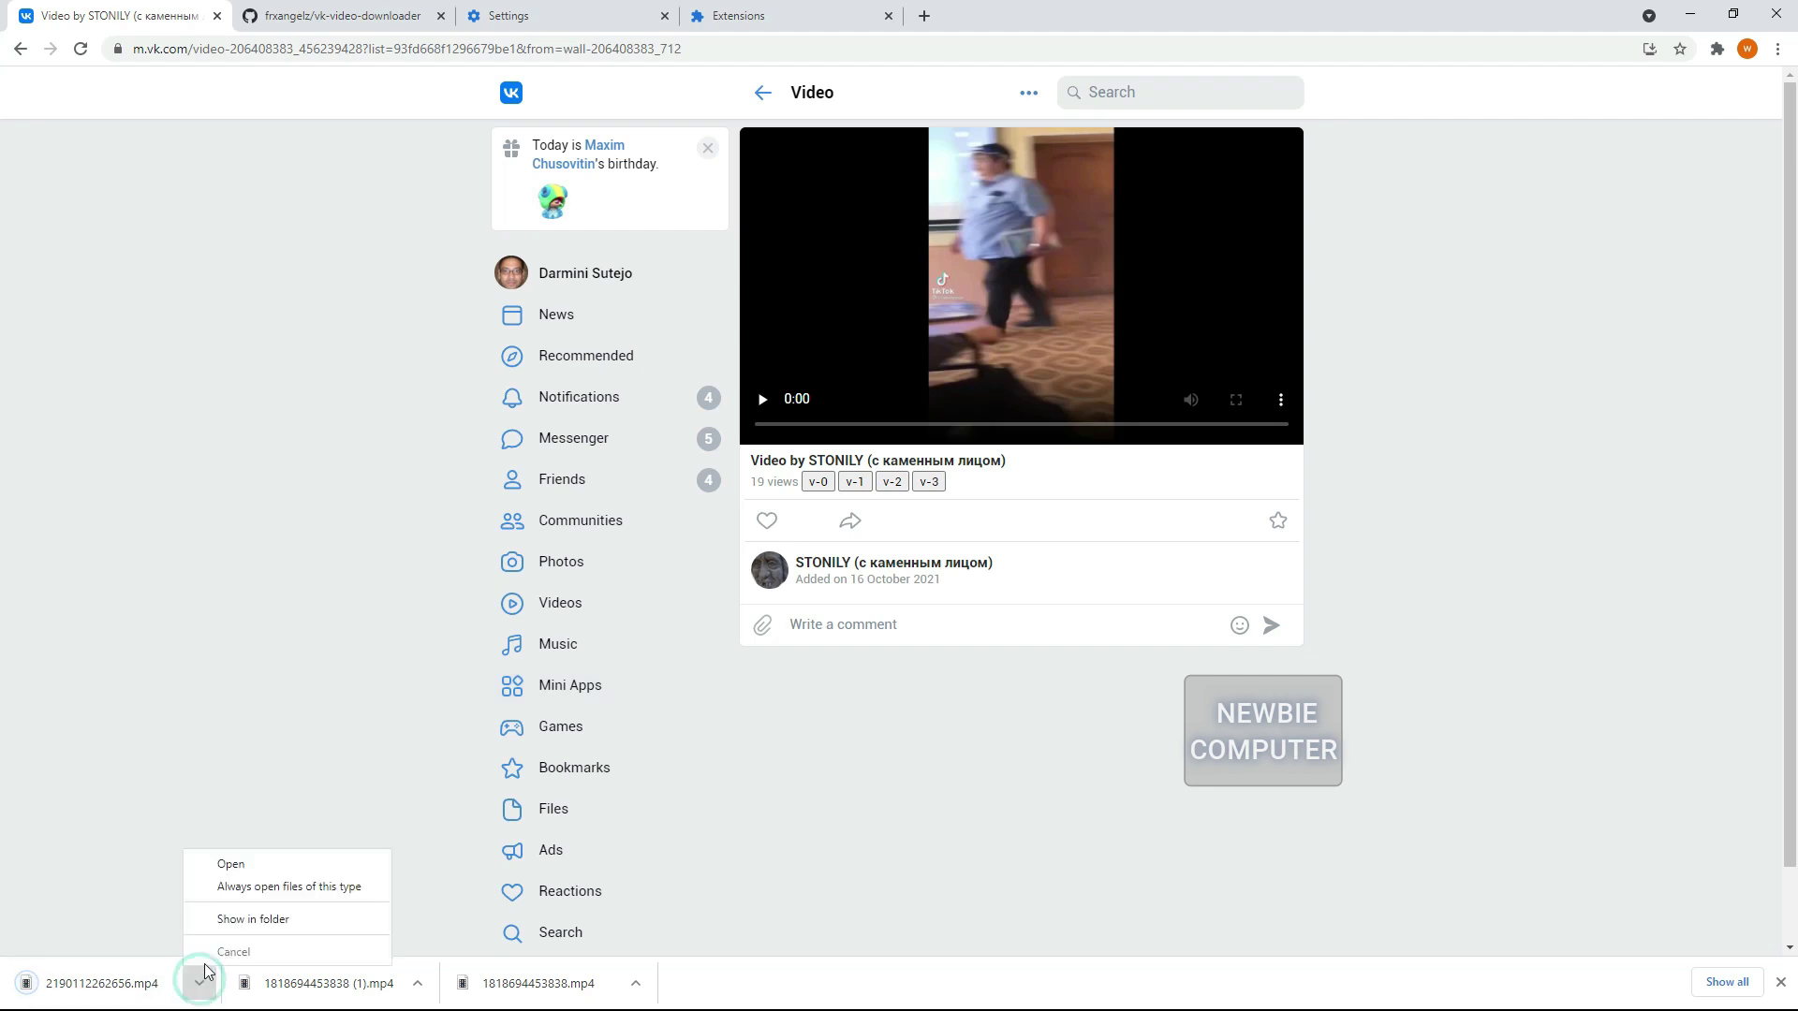
click(234, 922)
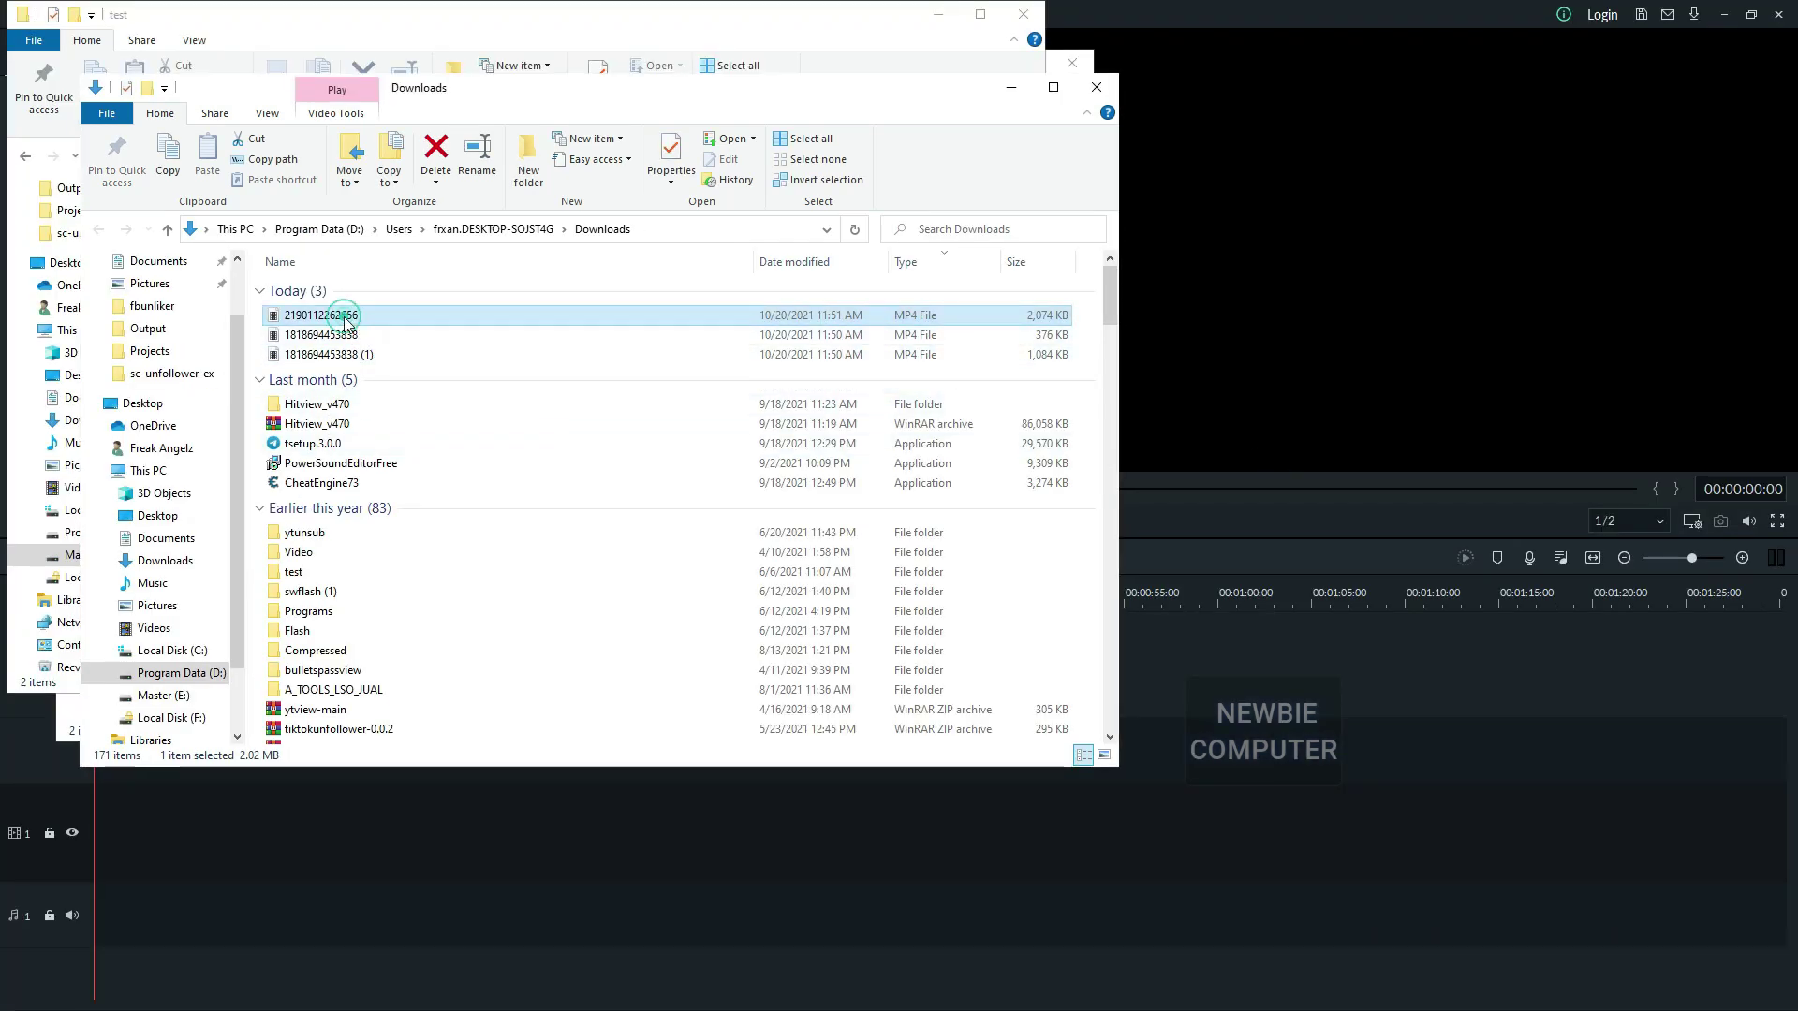
double_click(346, 317)
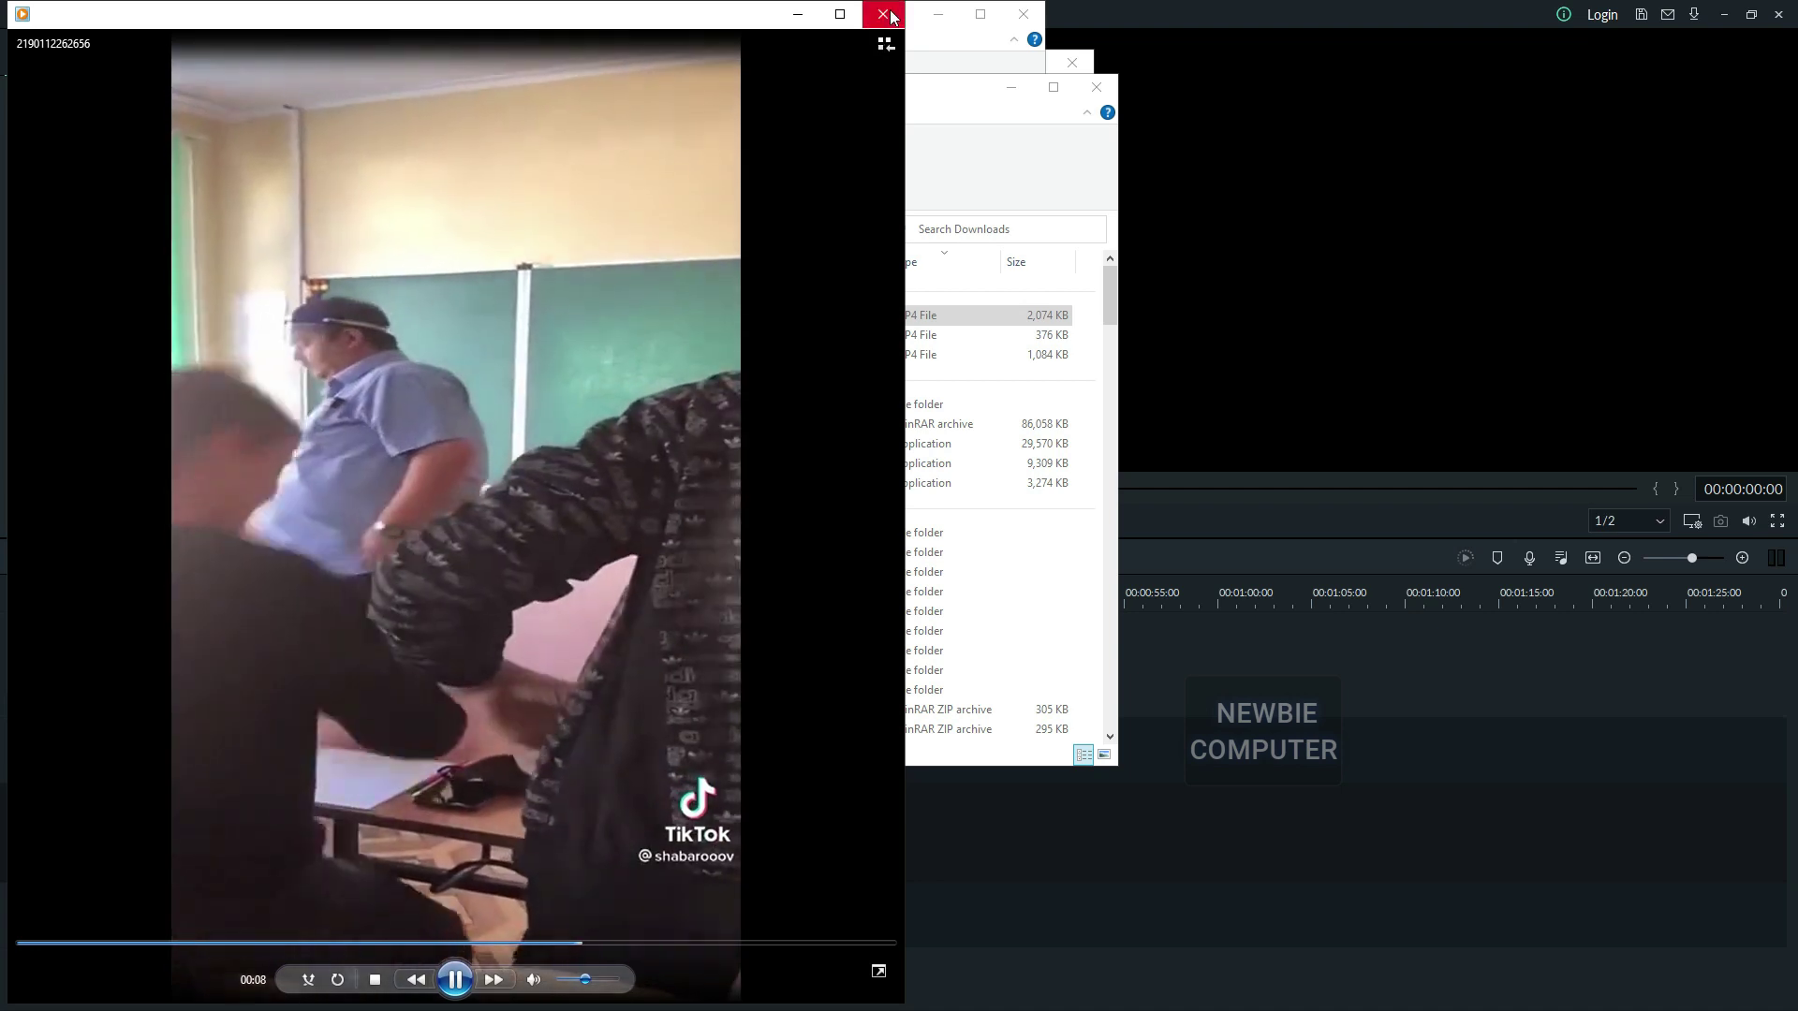
click(884, 15)
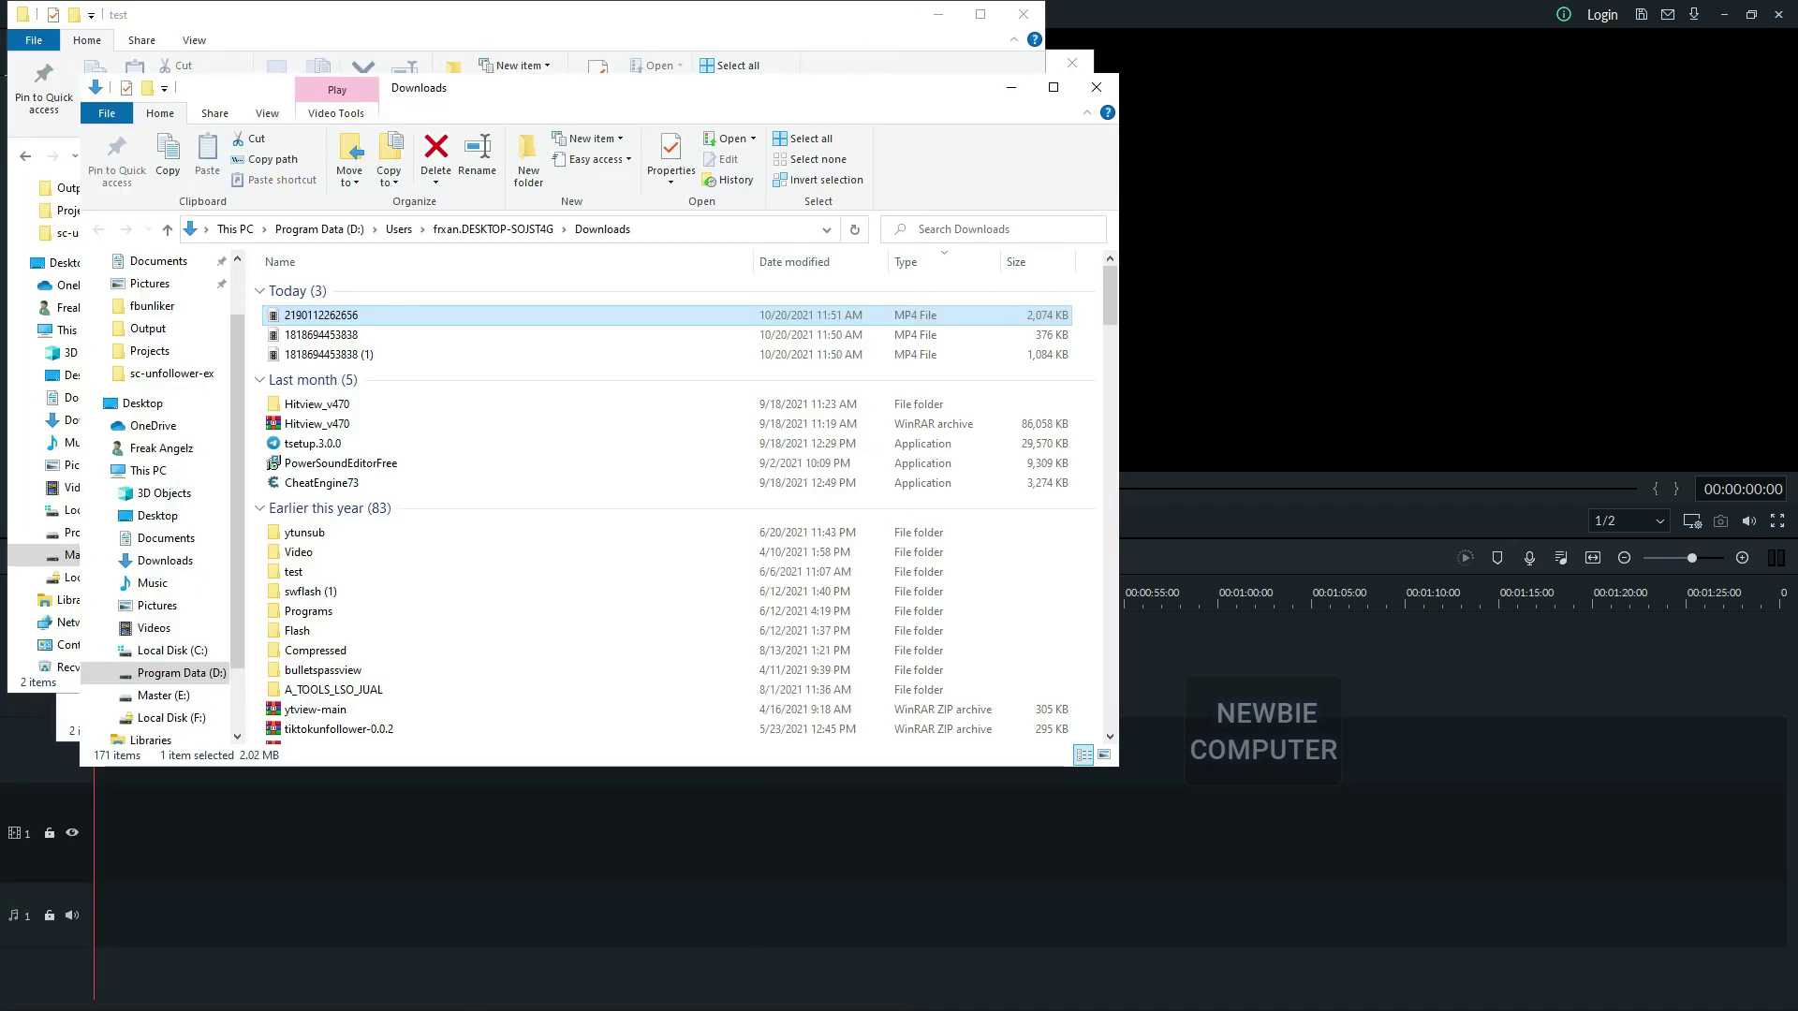
- Back in Chrome, return to the STONILY wall and open the 16 Oct 11:09 pm video
key(super)
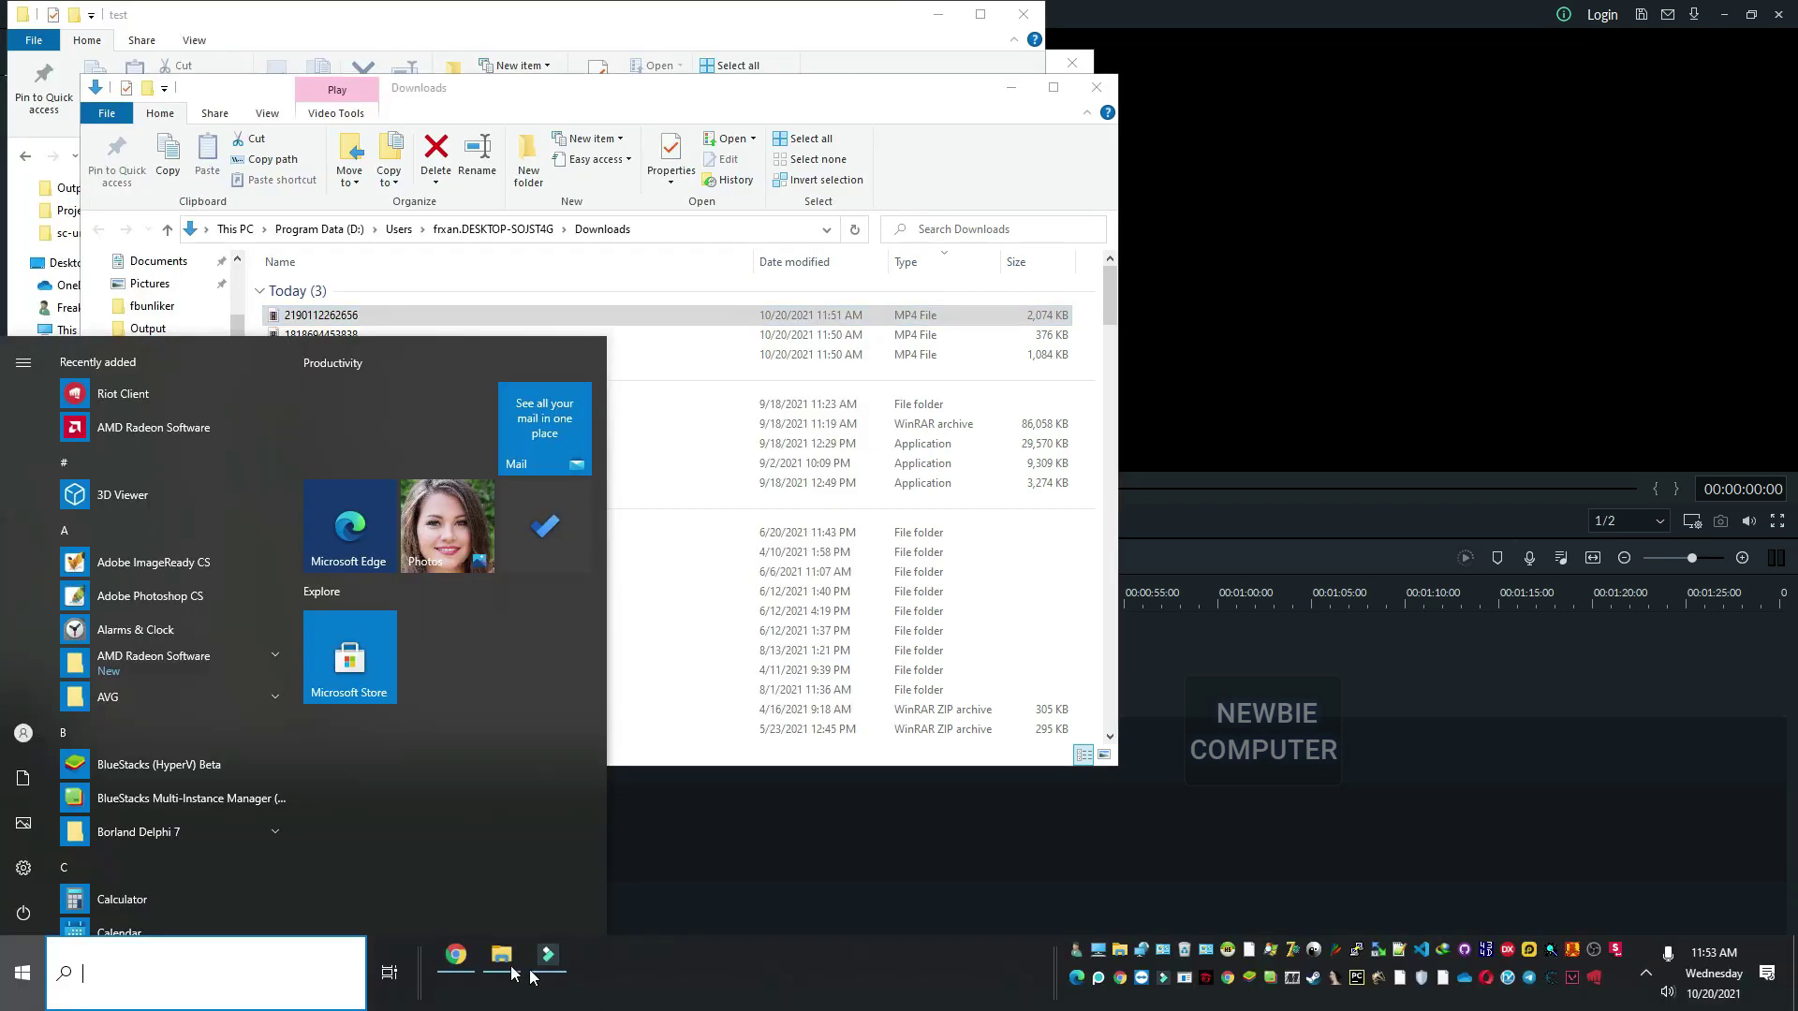
click(455, 957)
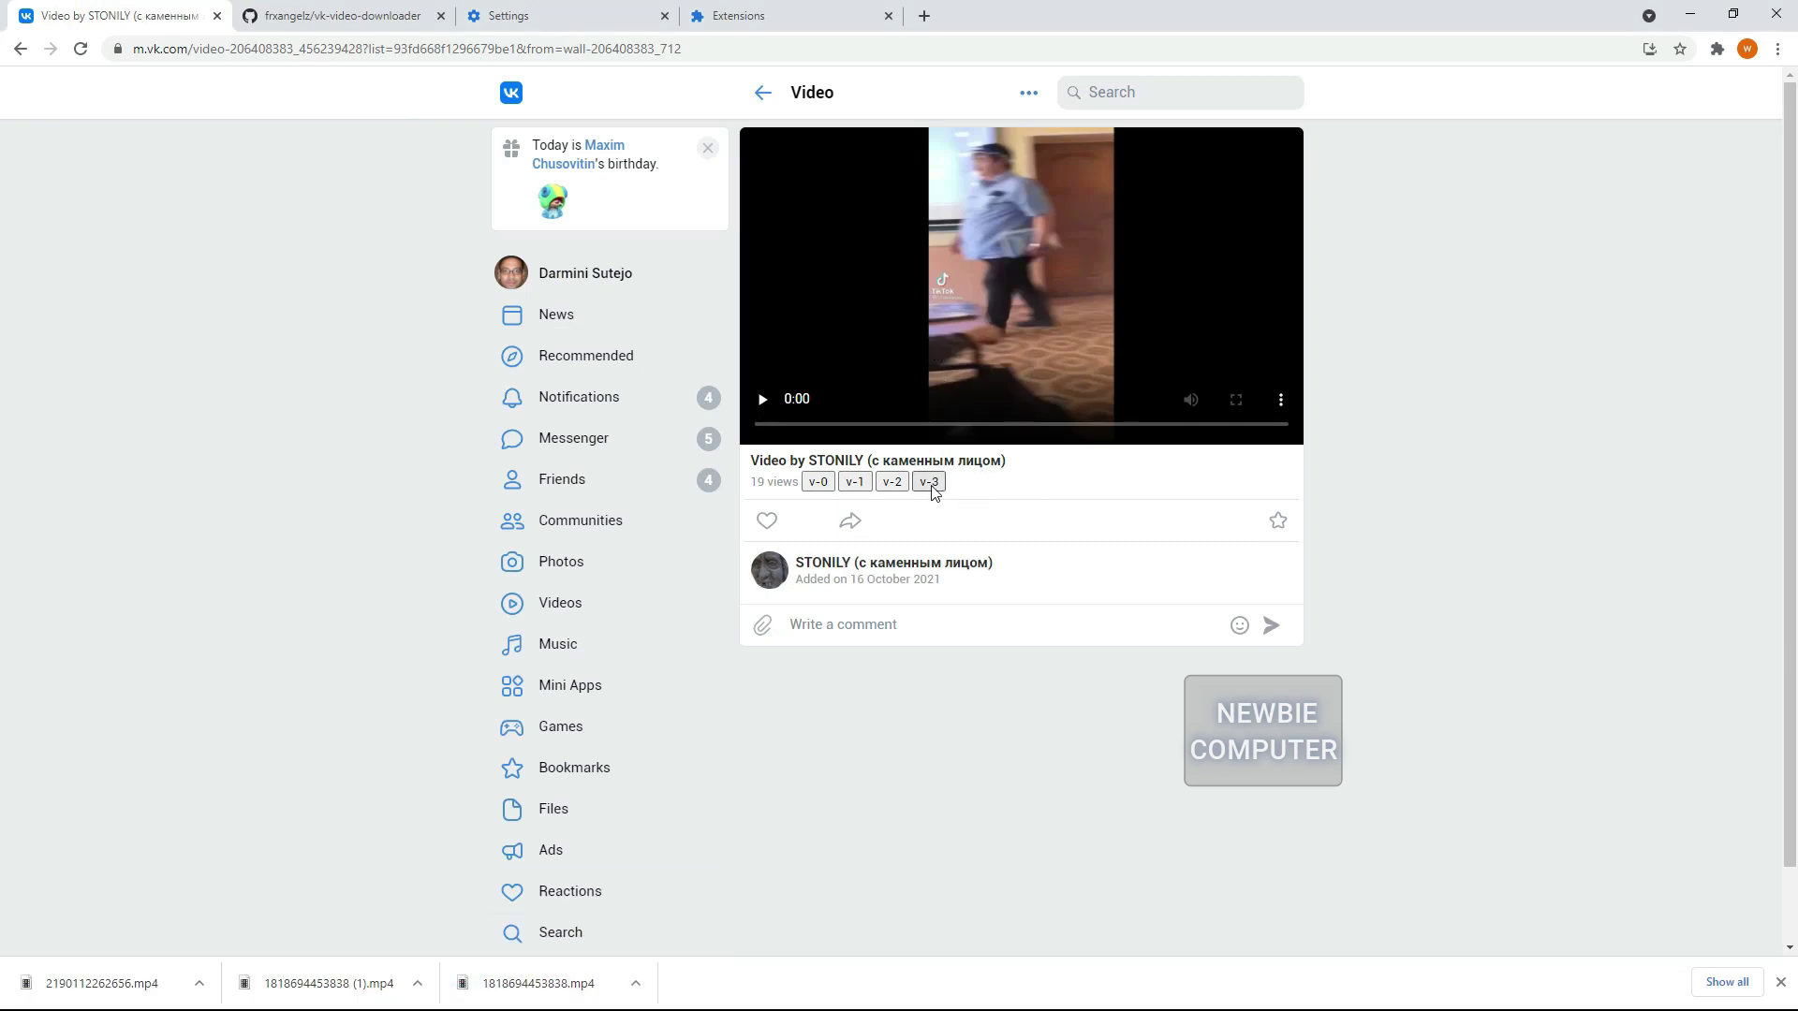
click(759, 93)
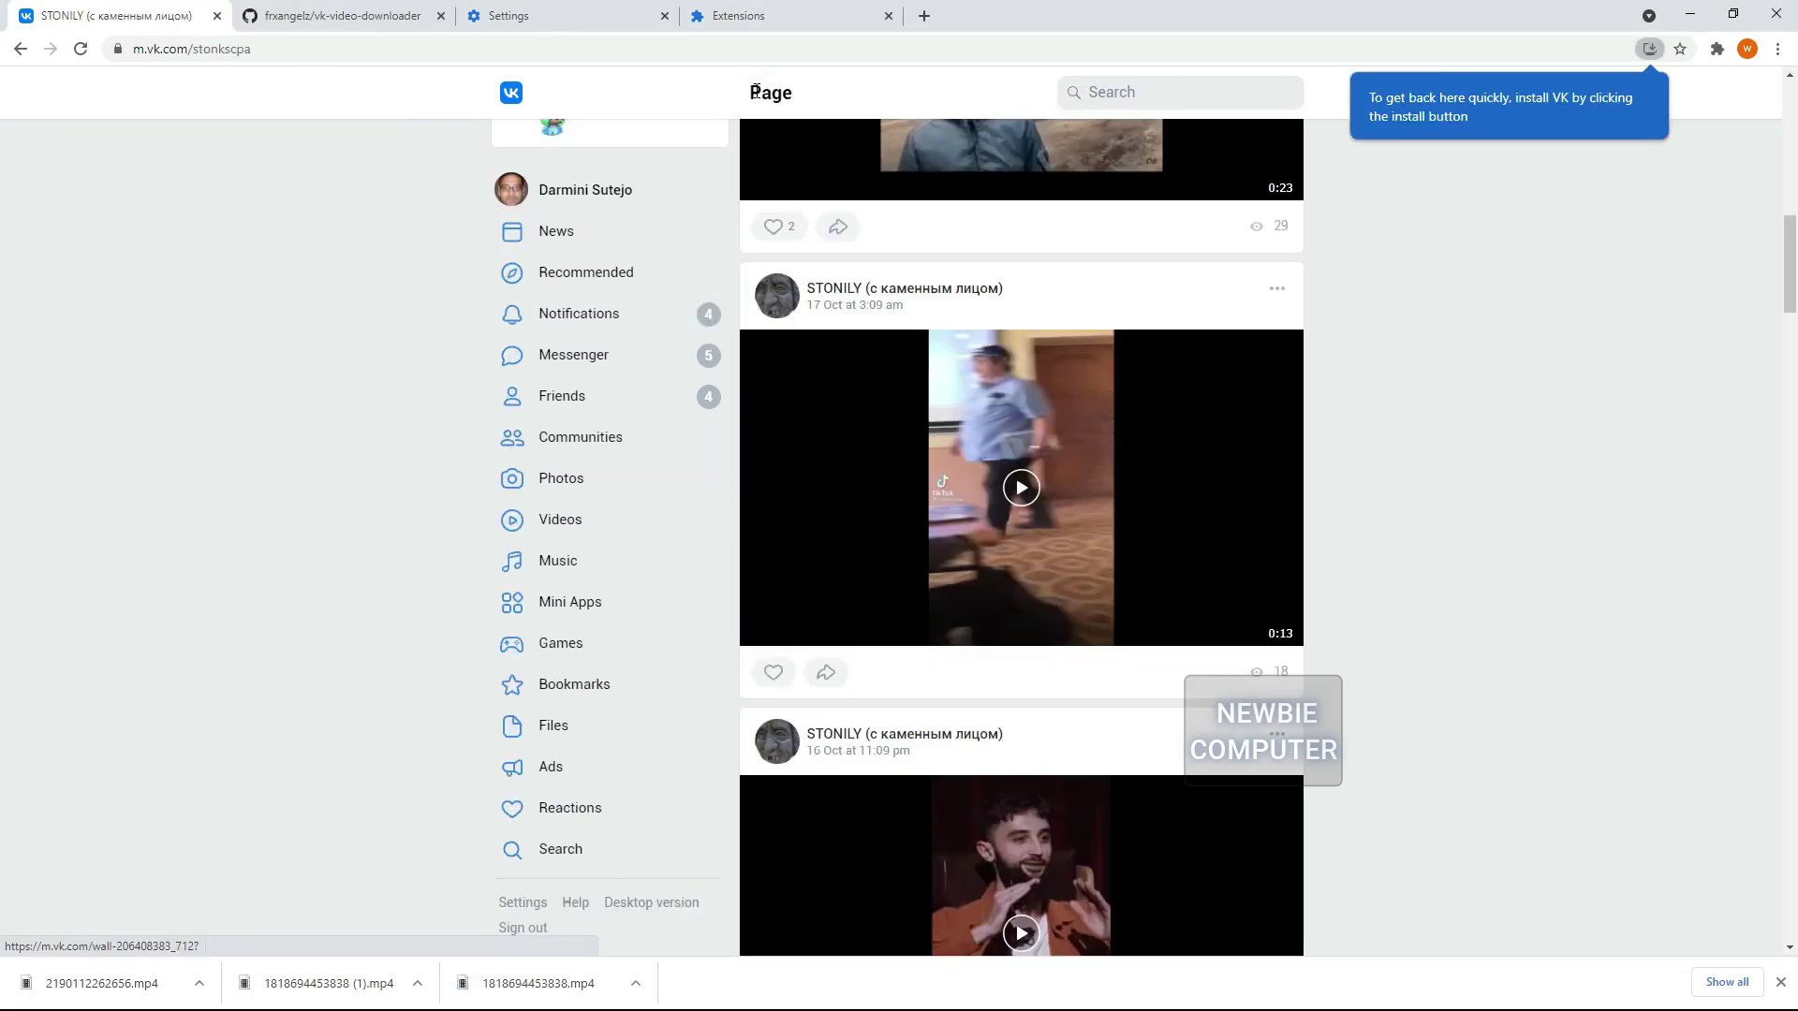
scroll(1098, 655, down, 3)
scroll(1099, 656, down, 3)
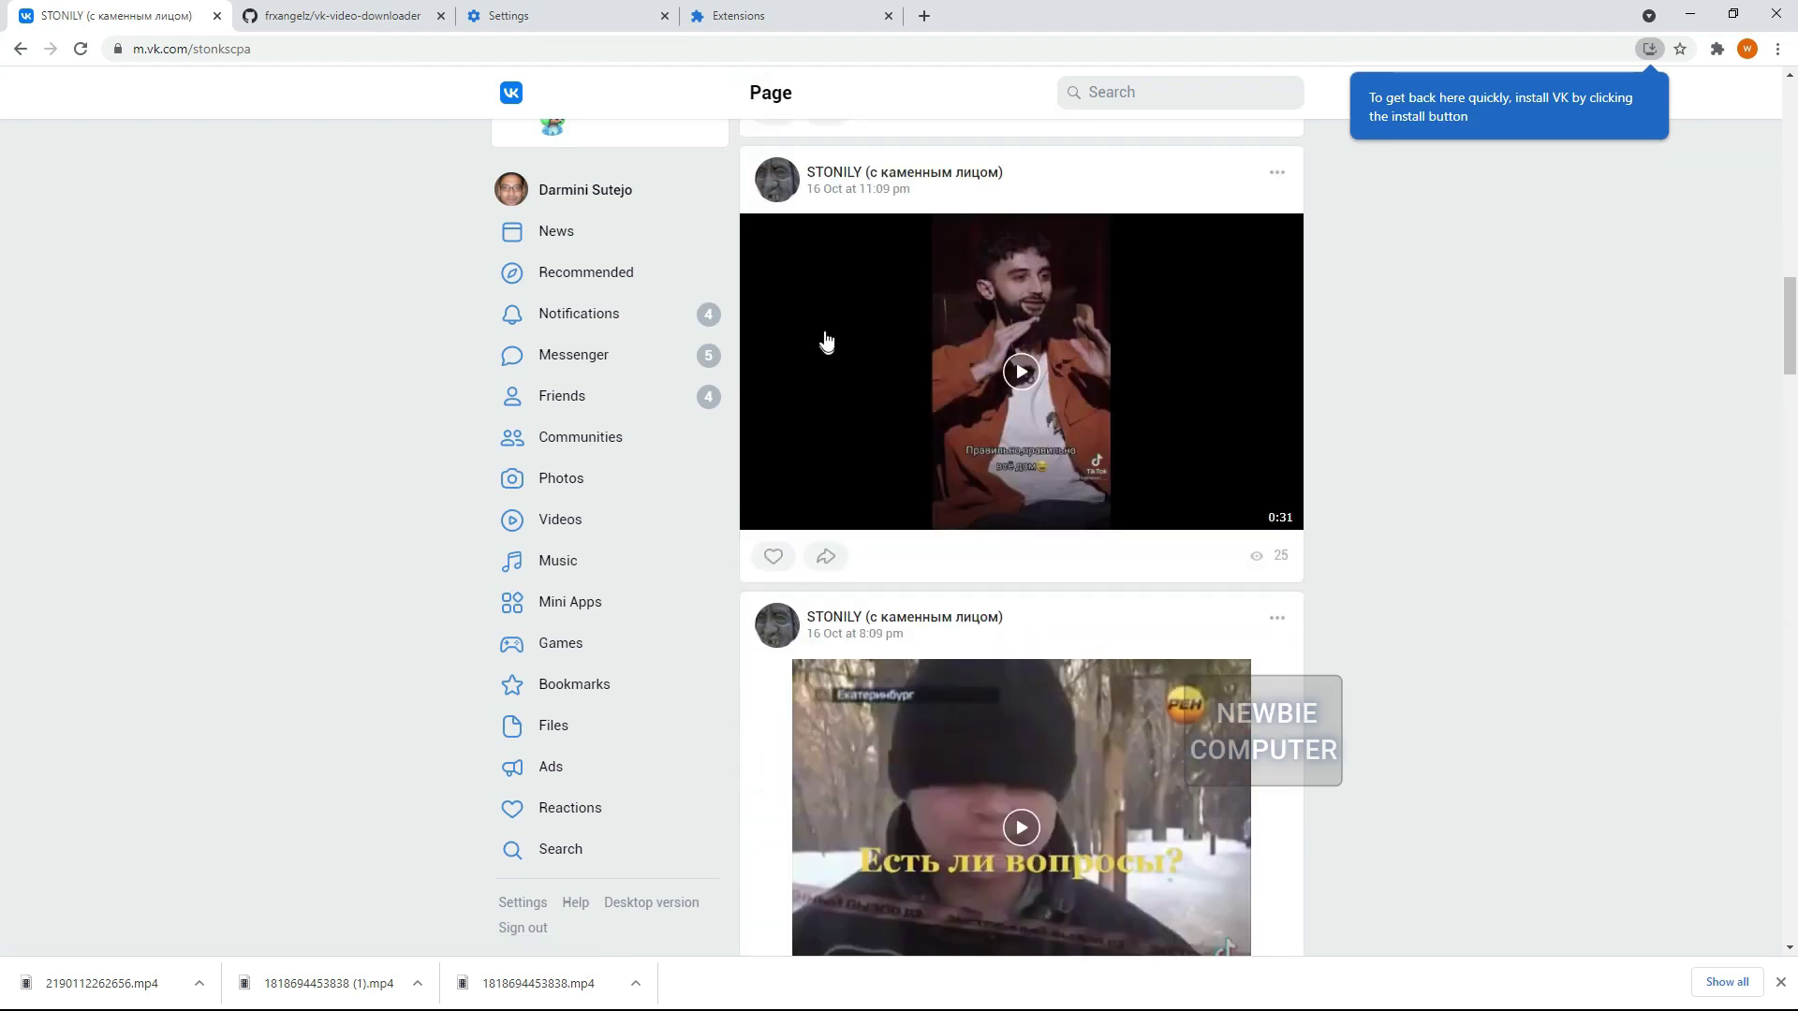
click(1185, 414)
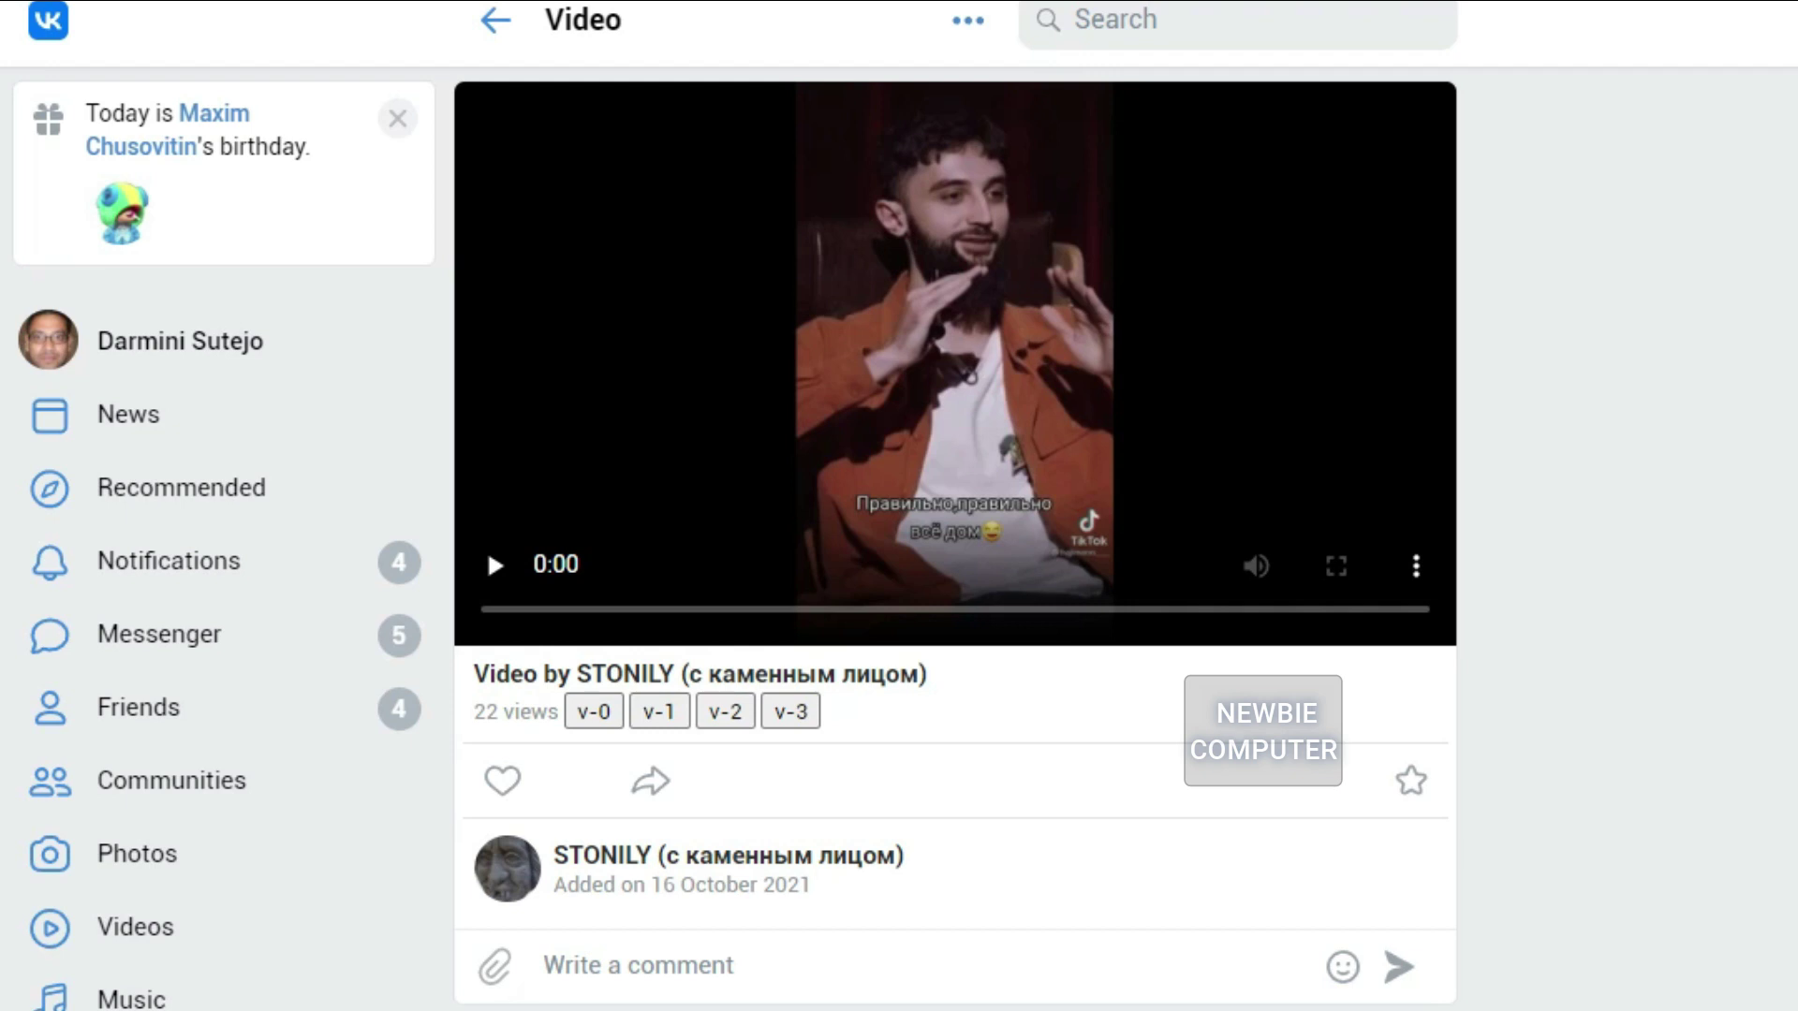
- Return to the wall with Alt+Left and open the 16 Oct 8:09 pm 'Есть ли вопросы?' video
key(alt+Left)
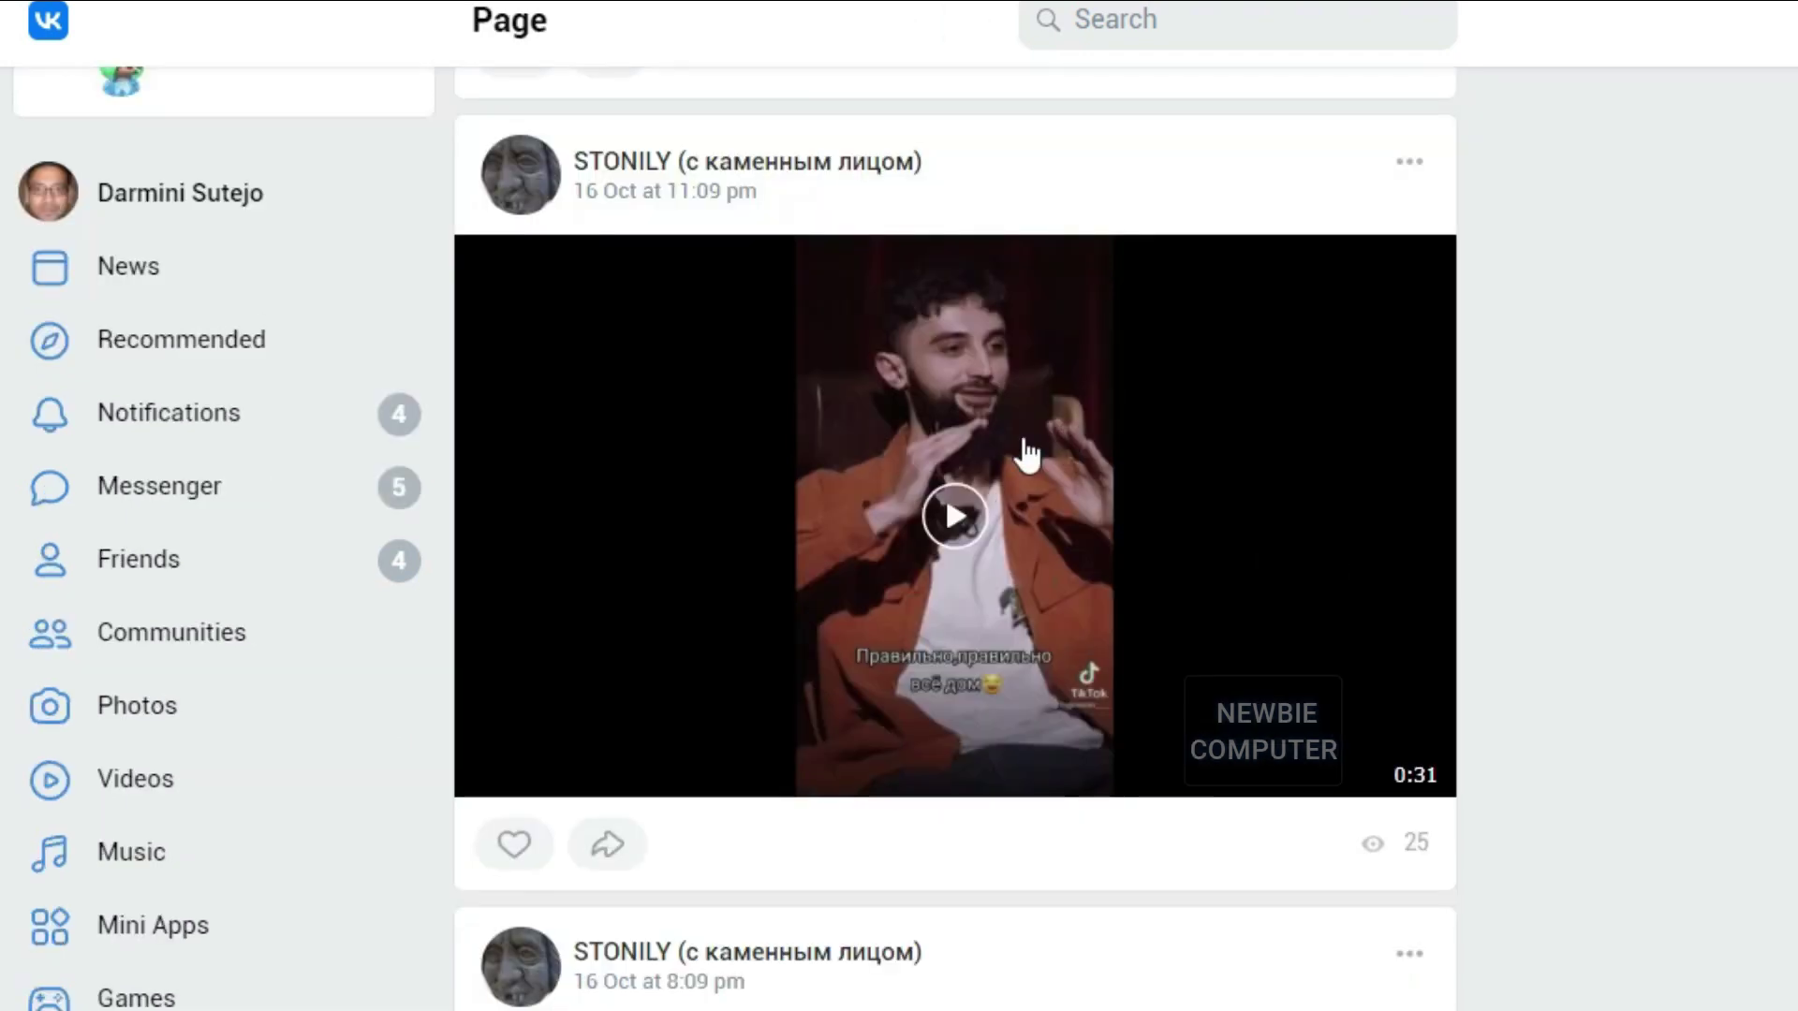
scroll(1034, 586, down, 1)
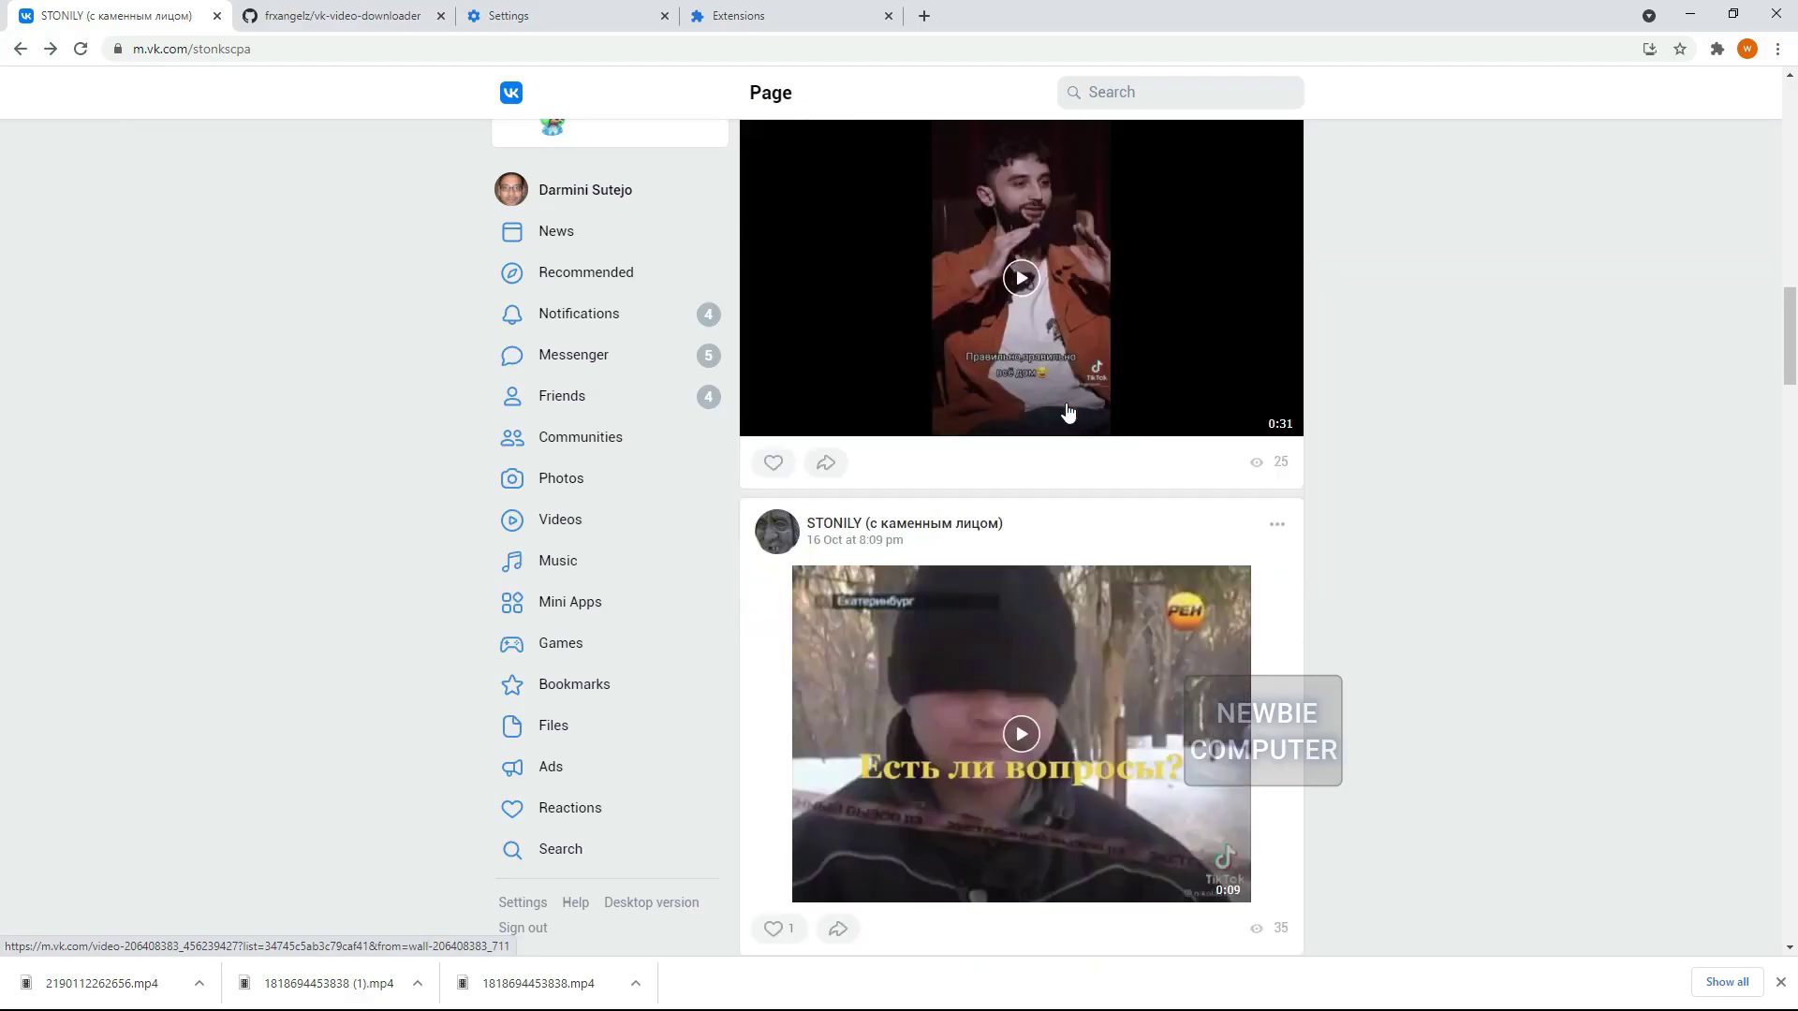
scroll(1067, 412, down, 3)
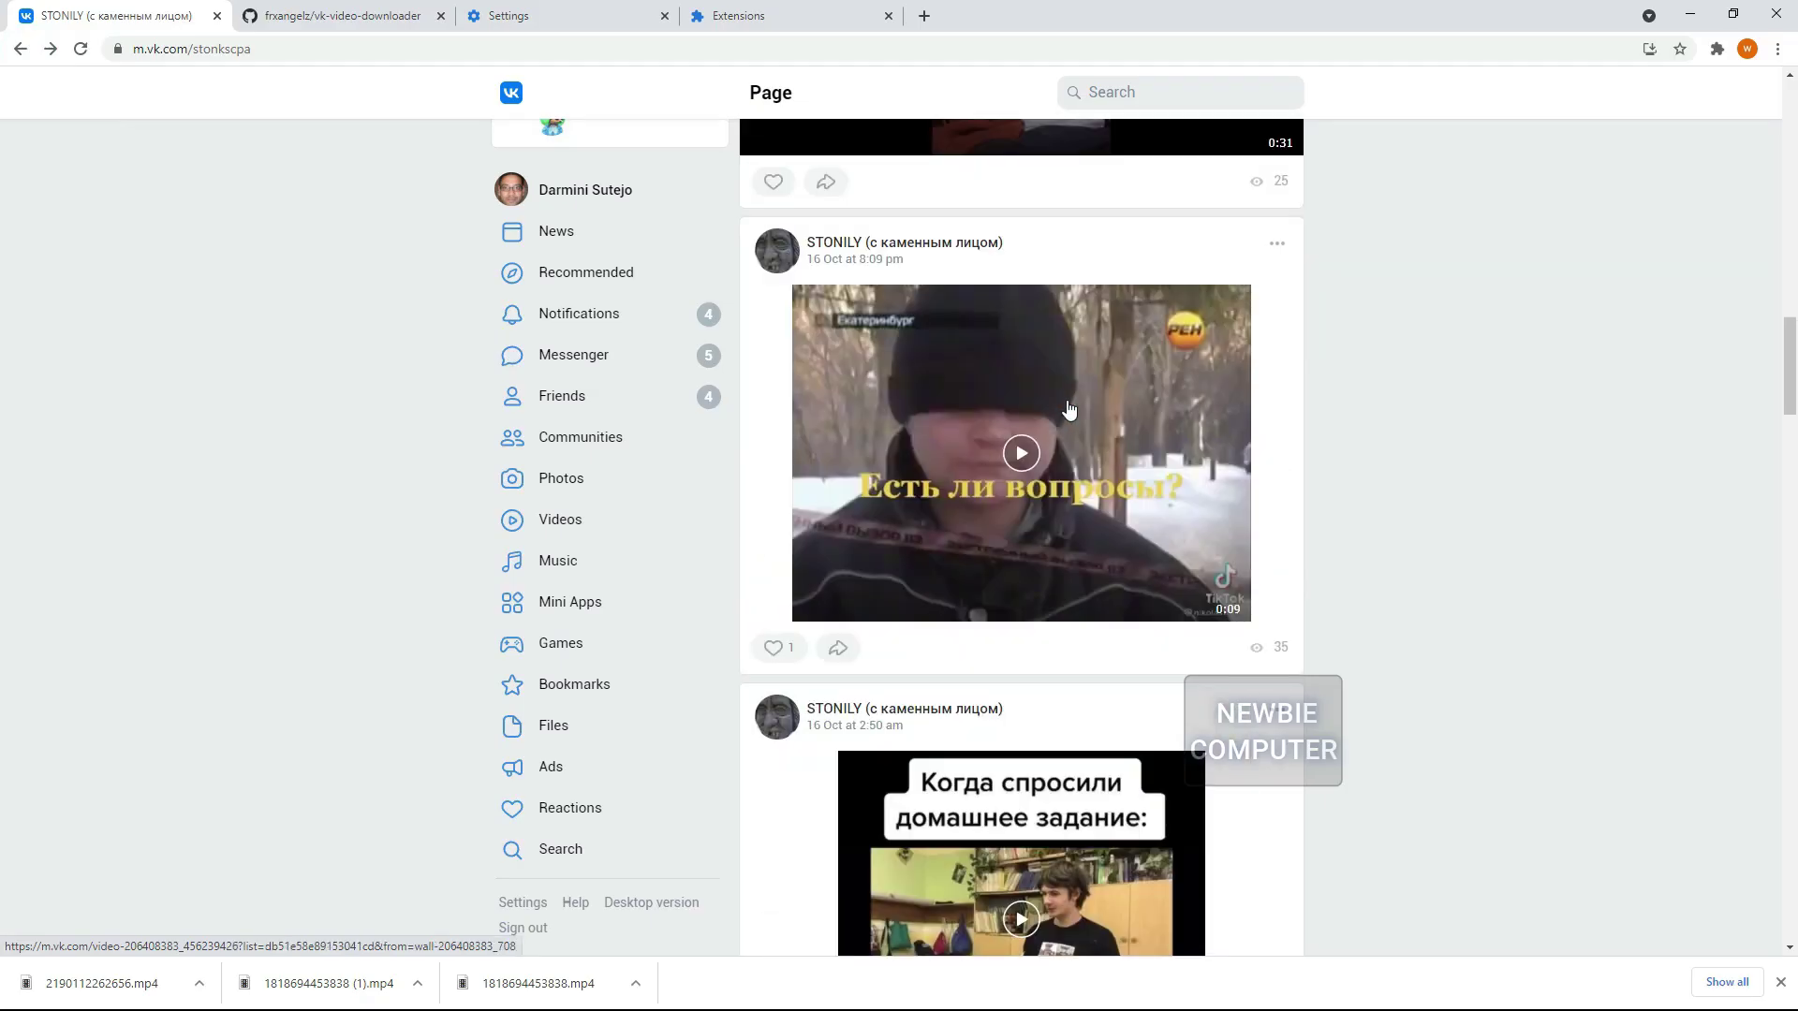
scroll(1137, 505, down, 1)
click(1156, 501)
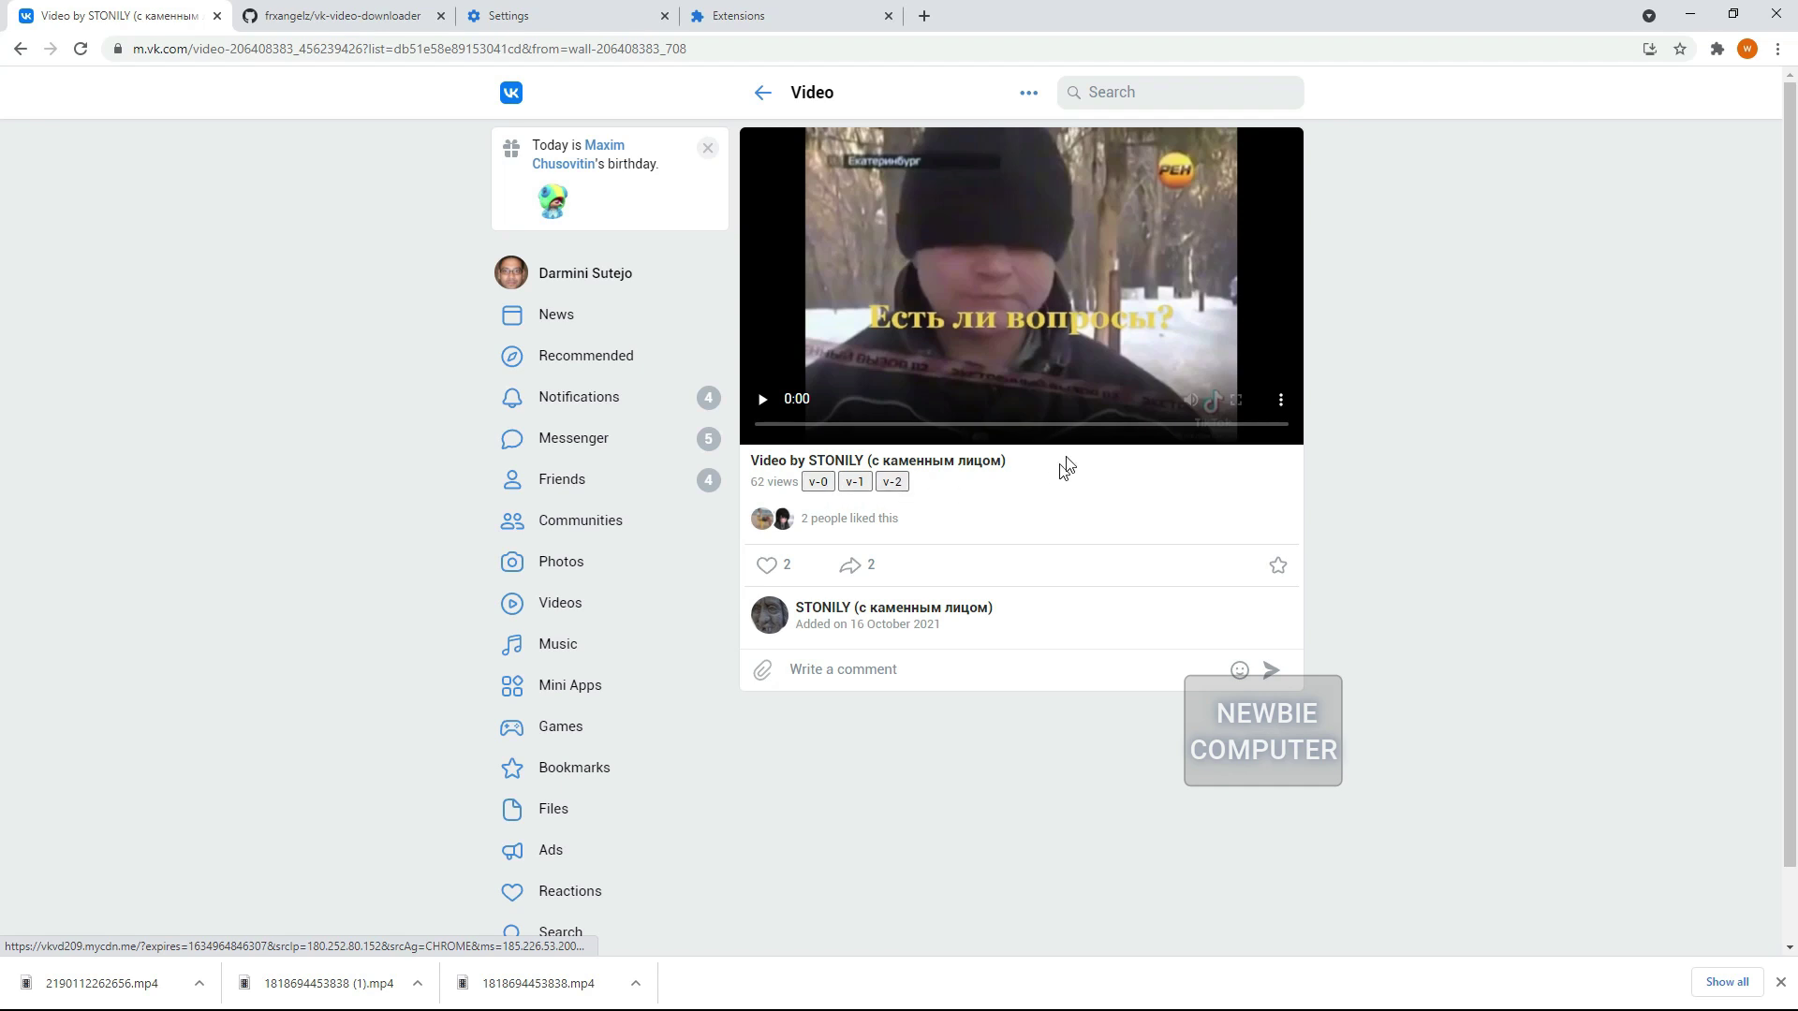
- Go back to the community wall and open the 16 Oct 12:27 am video post
click(20, 49)
scroll(1157, 506, down, 6)
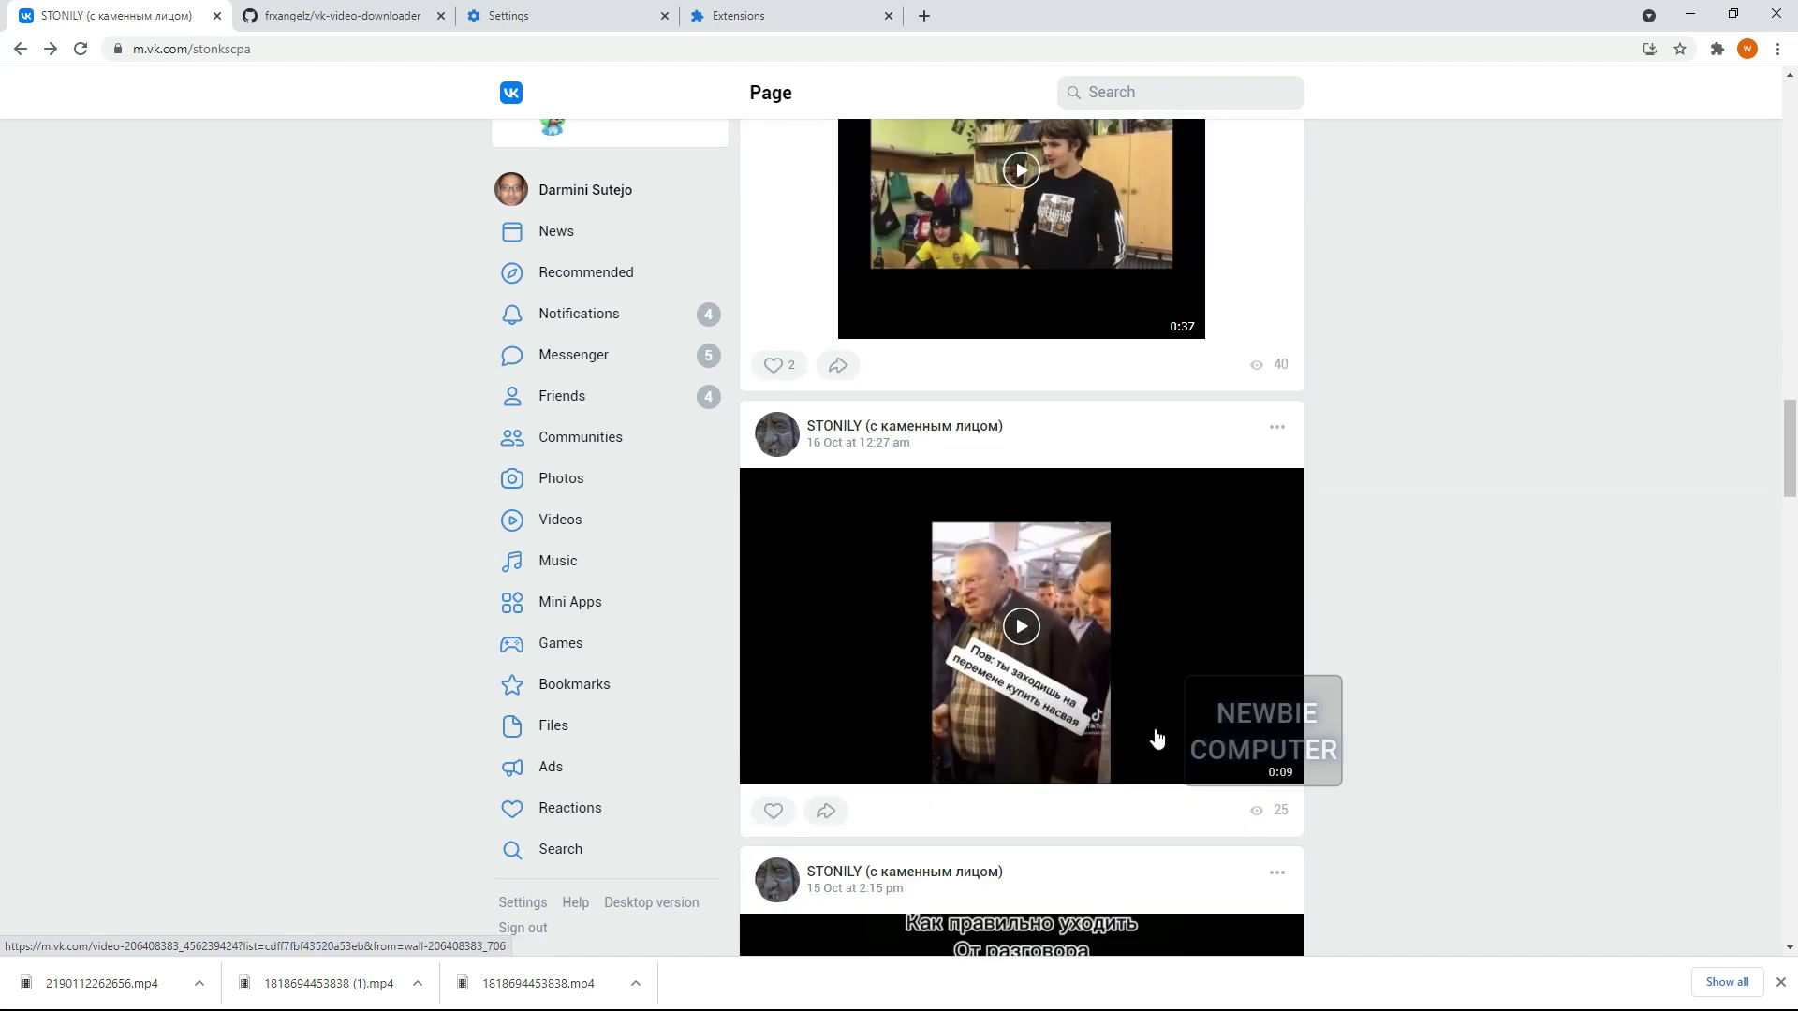
click(1150, 734)
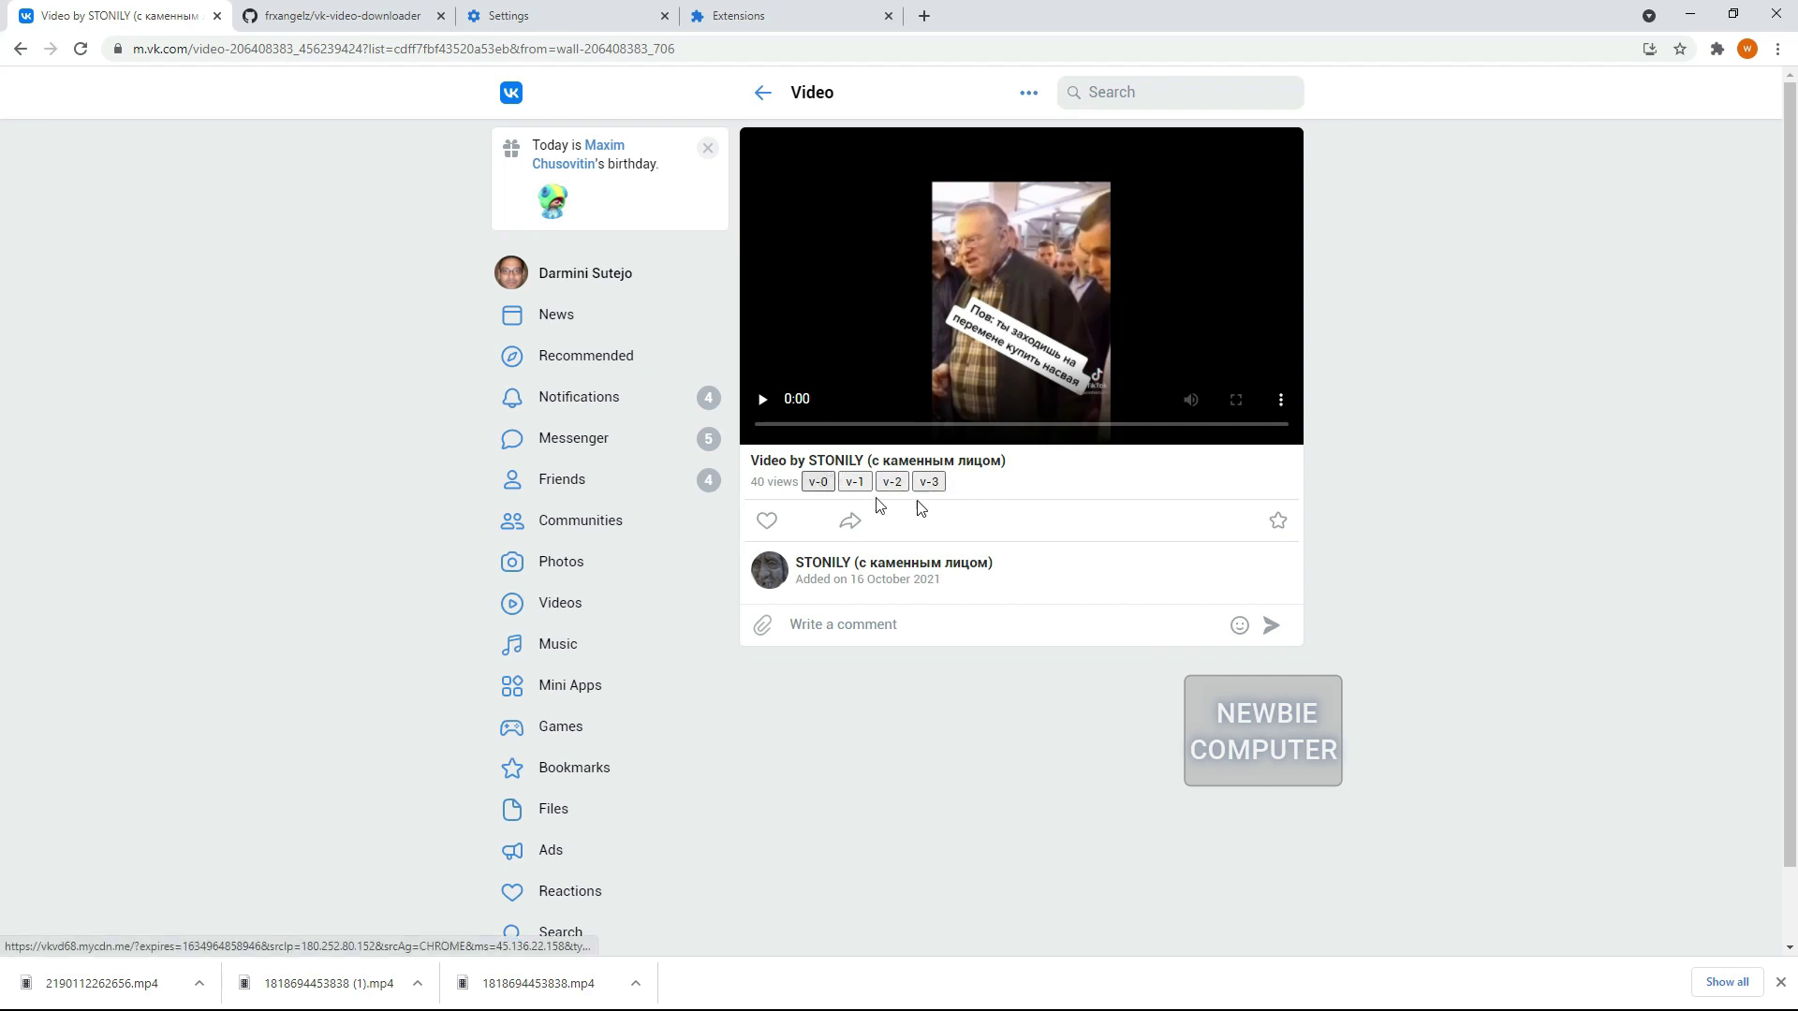
- Switch off the Vkontakte Video Button extension, then reload the VK video page
click(824, 21)
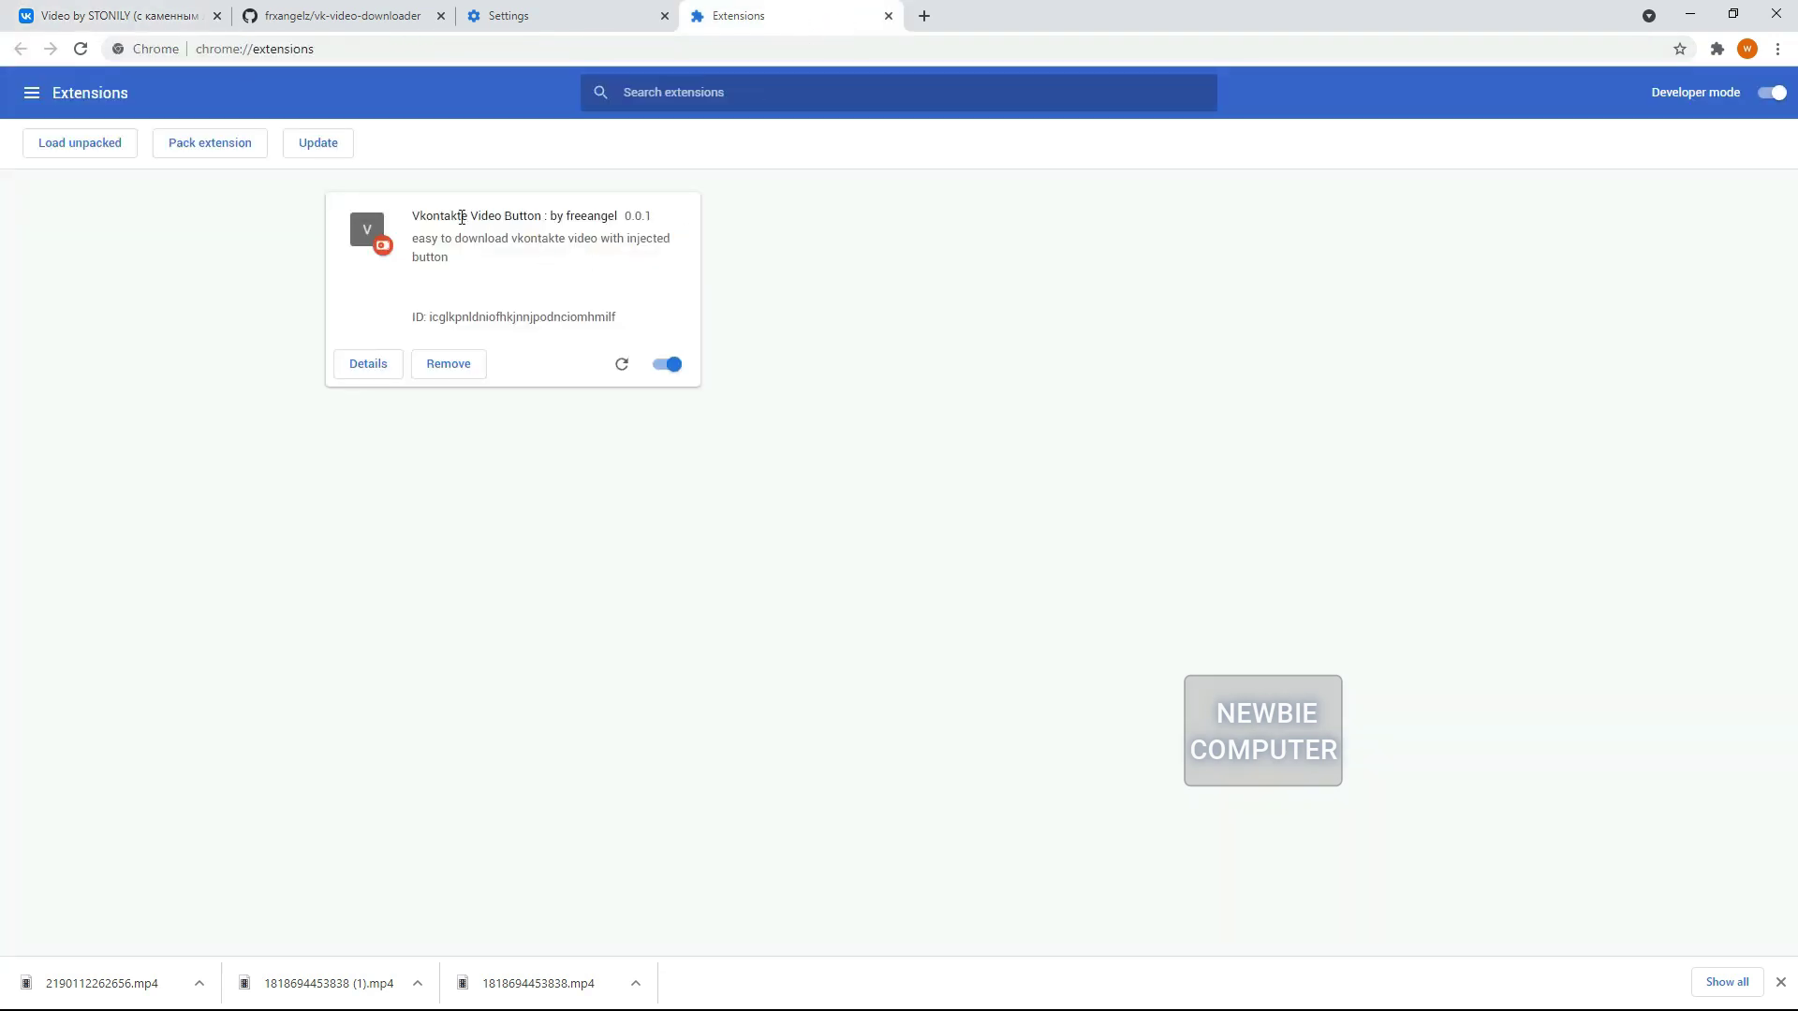
click(667, 364)
click(154, 17)
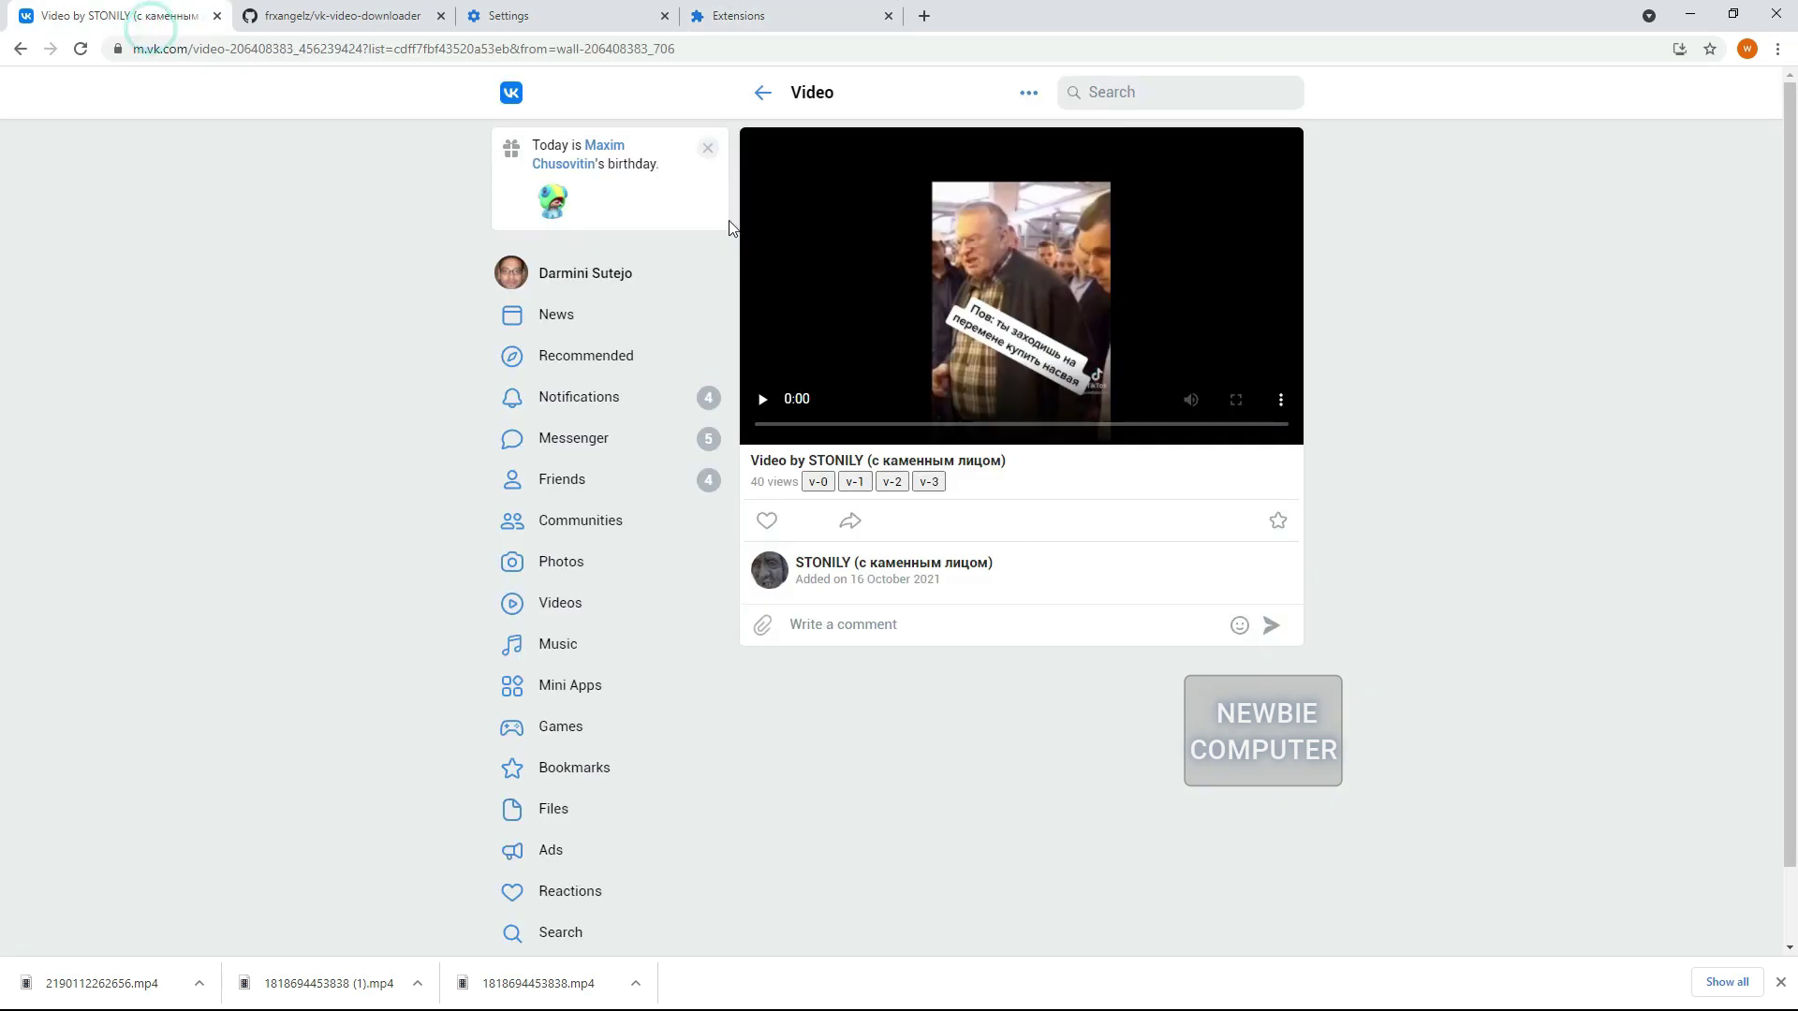
right_click(1507, 236)
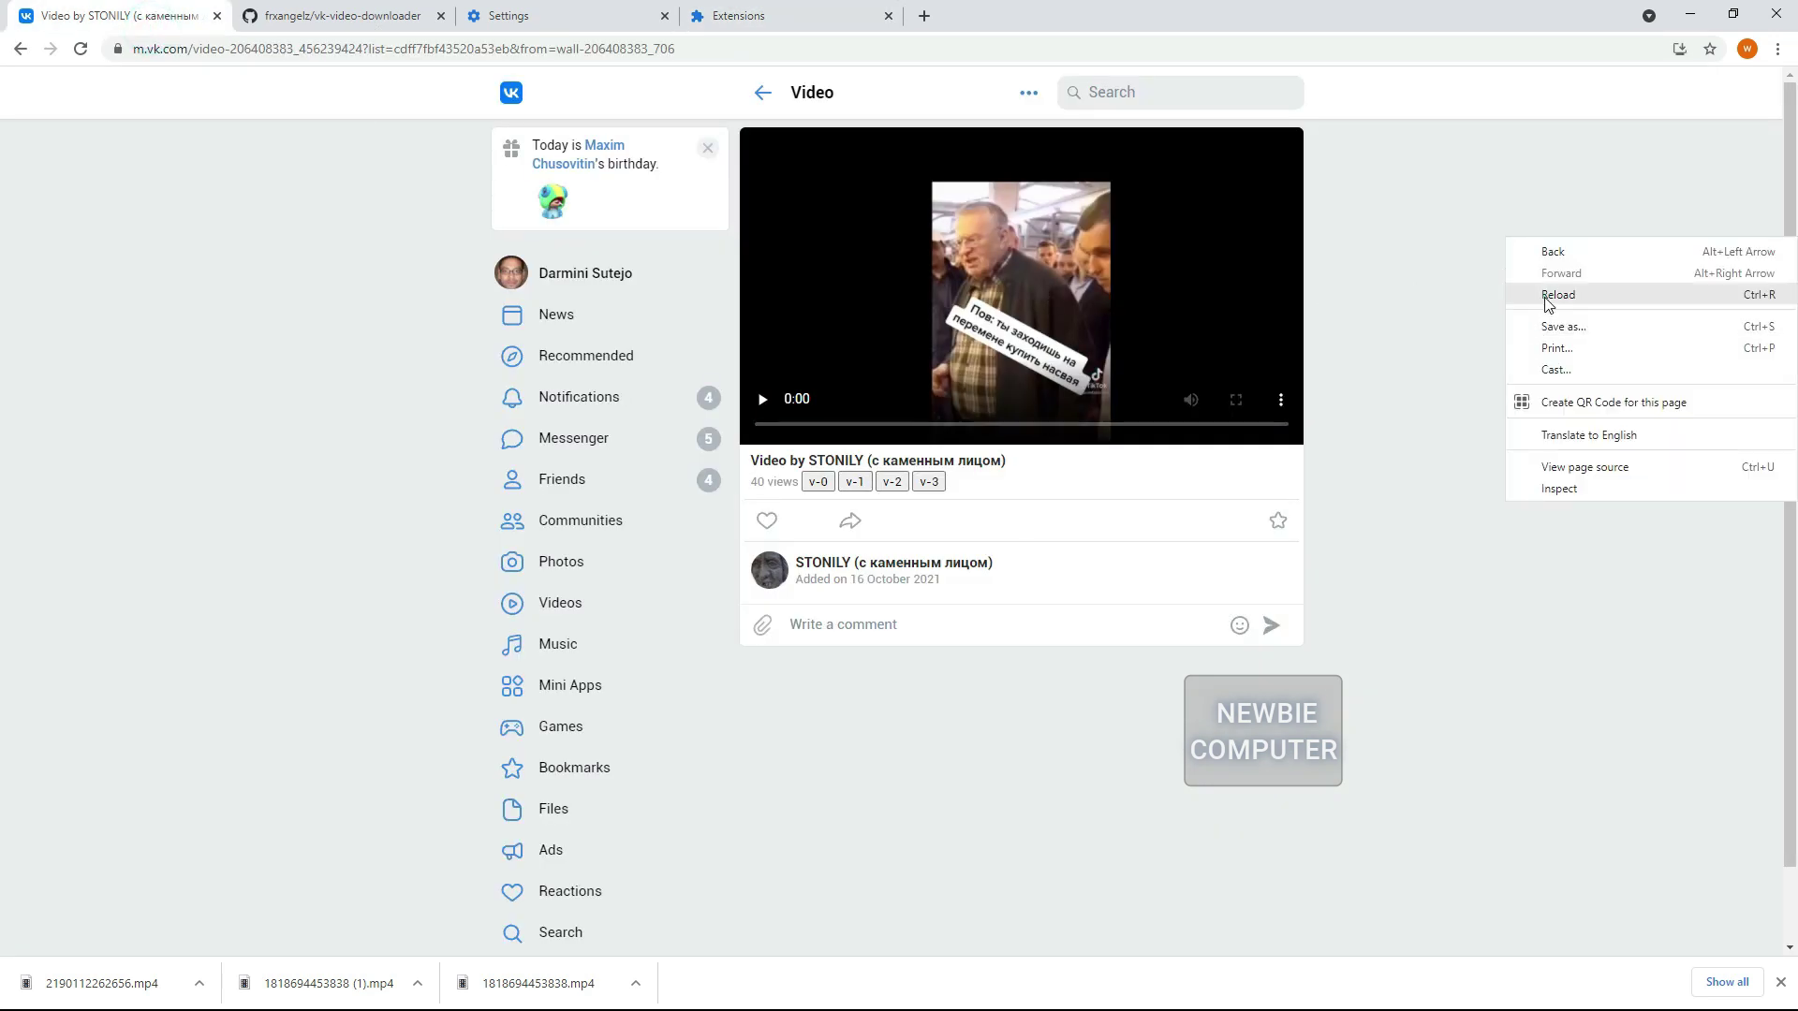
click(1543, 296)
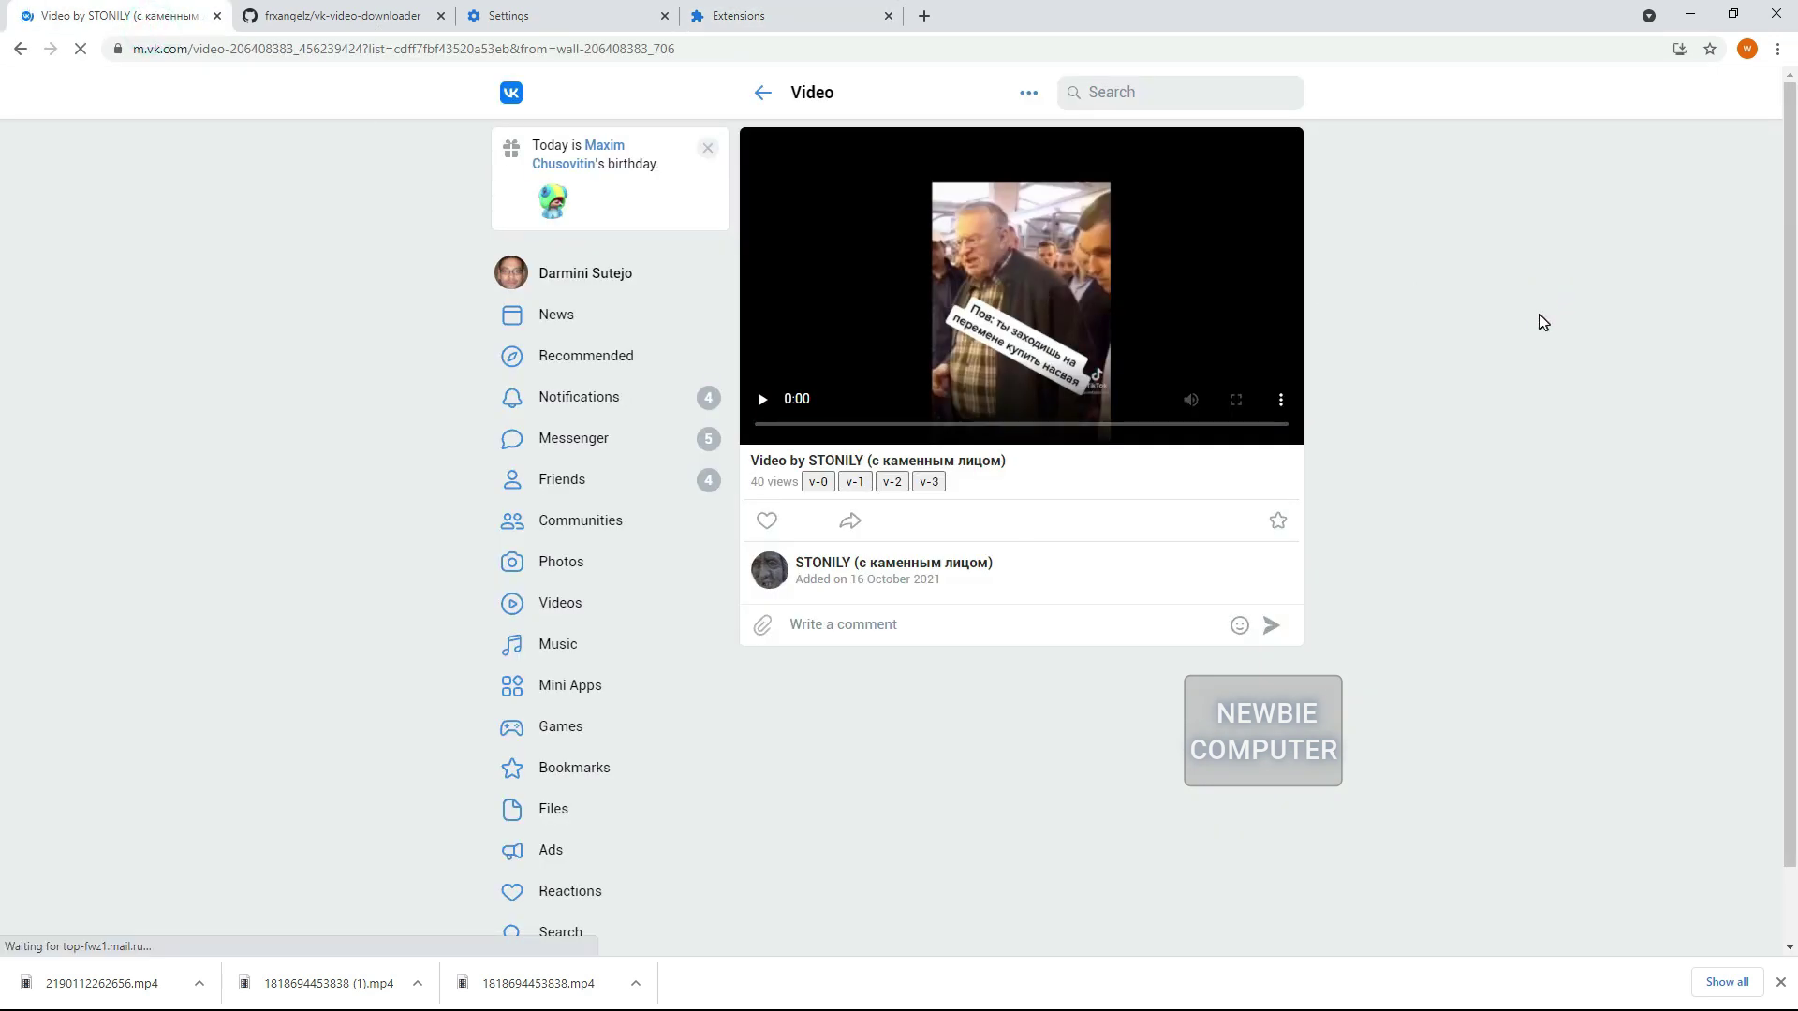